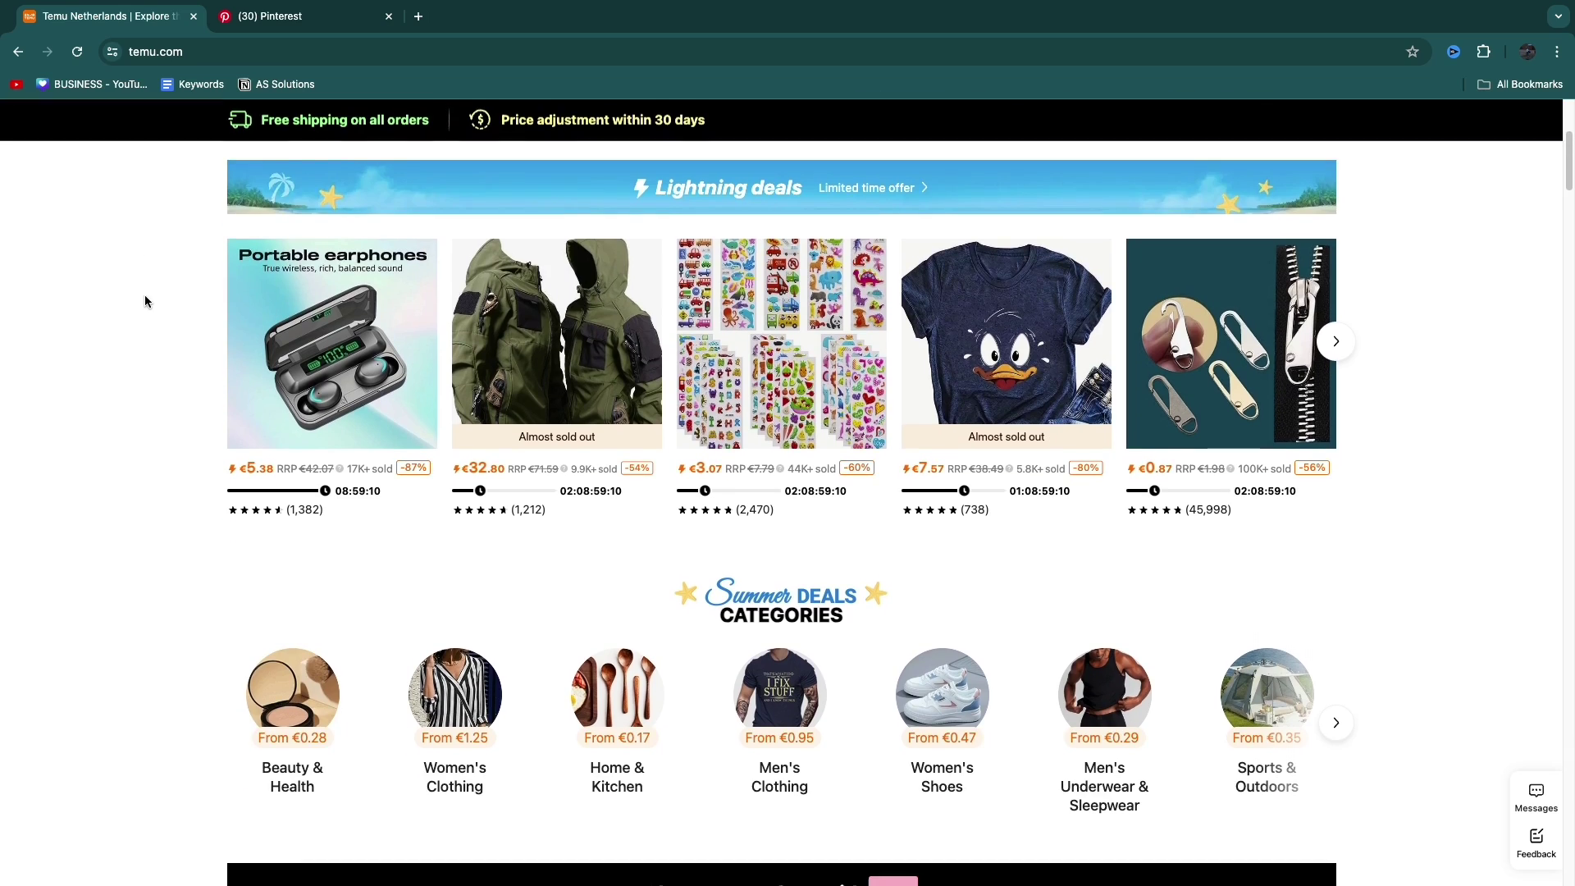
Step: Open the Affiliate & Influencer: Earn Commission page from the company info links at the end of the Temu homepage
scroll(141, 311, down, 8)
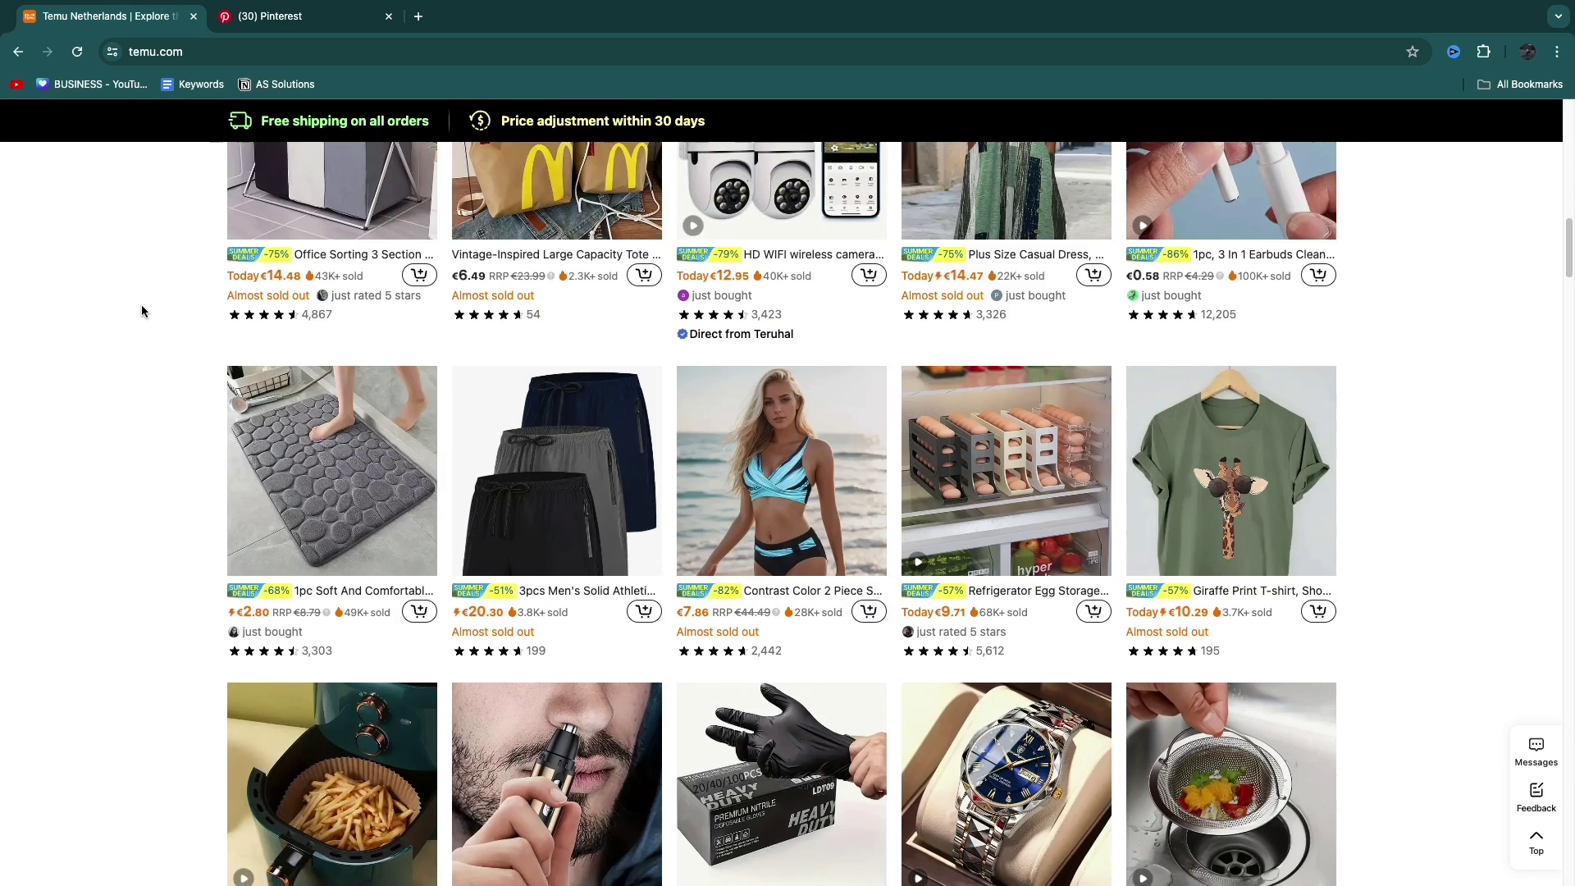
scroll(215, 271, down, 16)
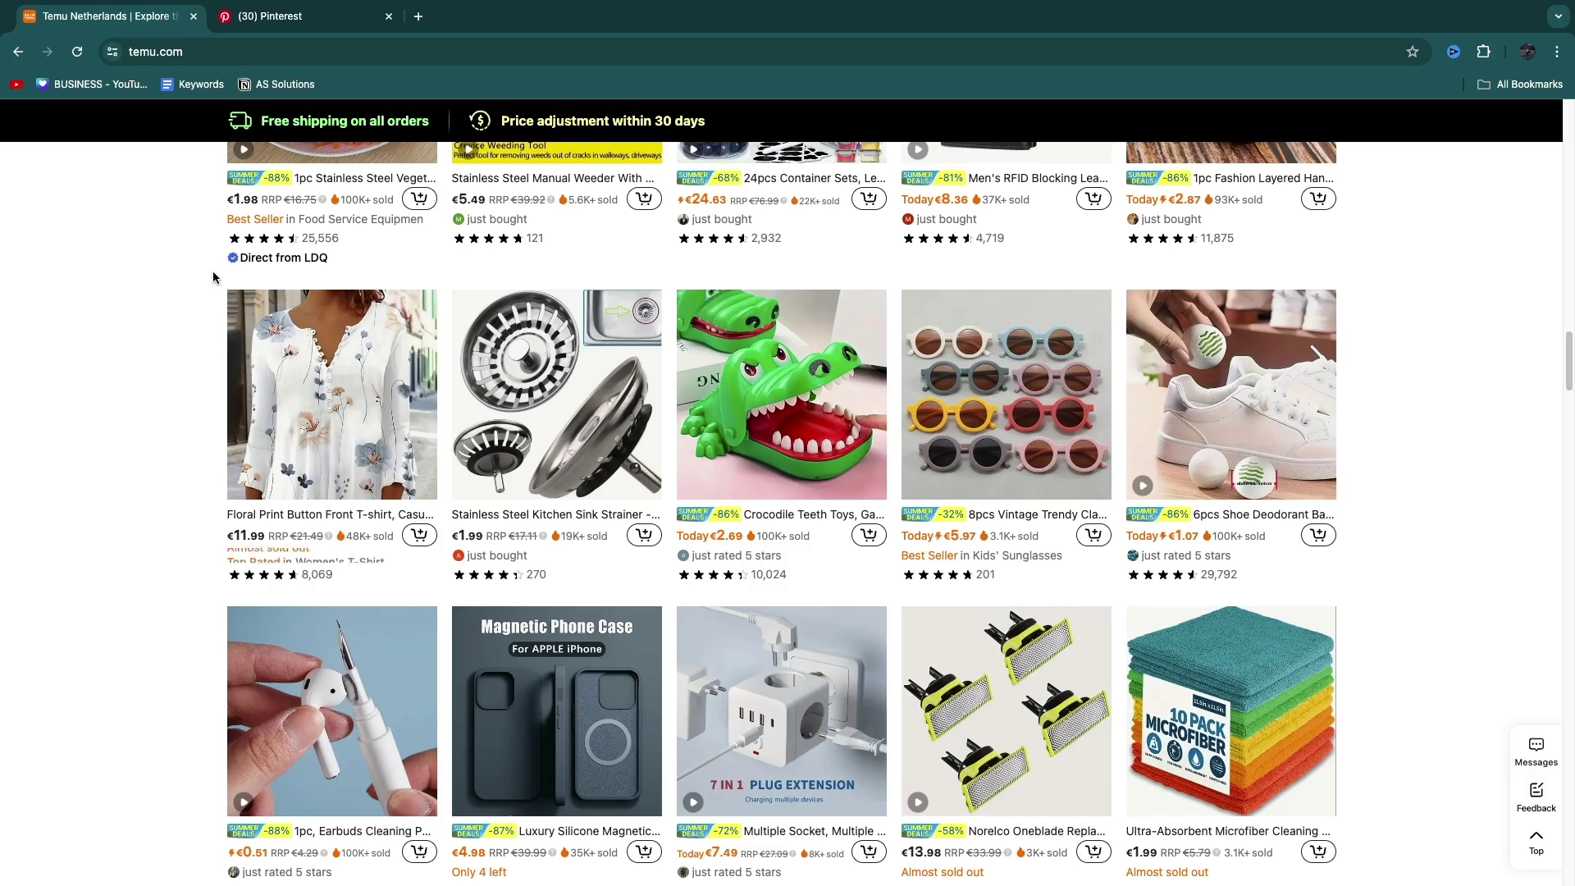
scroll(213, 279, down, 7)
scroll(213, 282, down, 5)
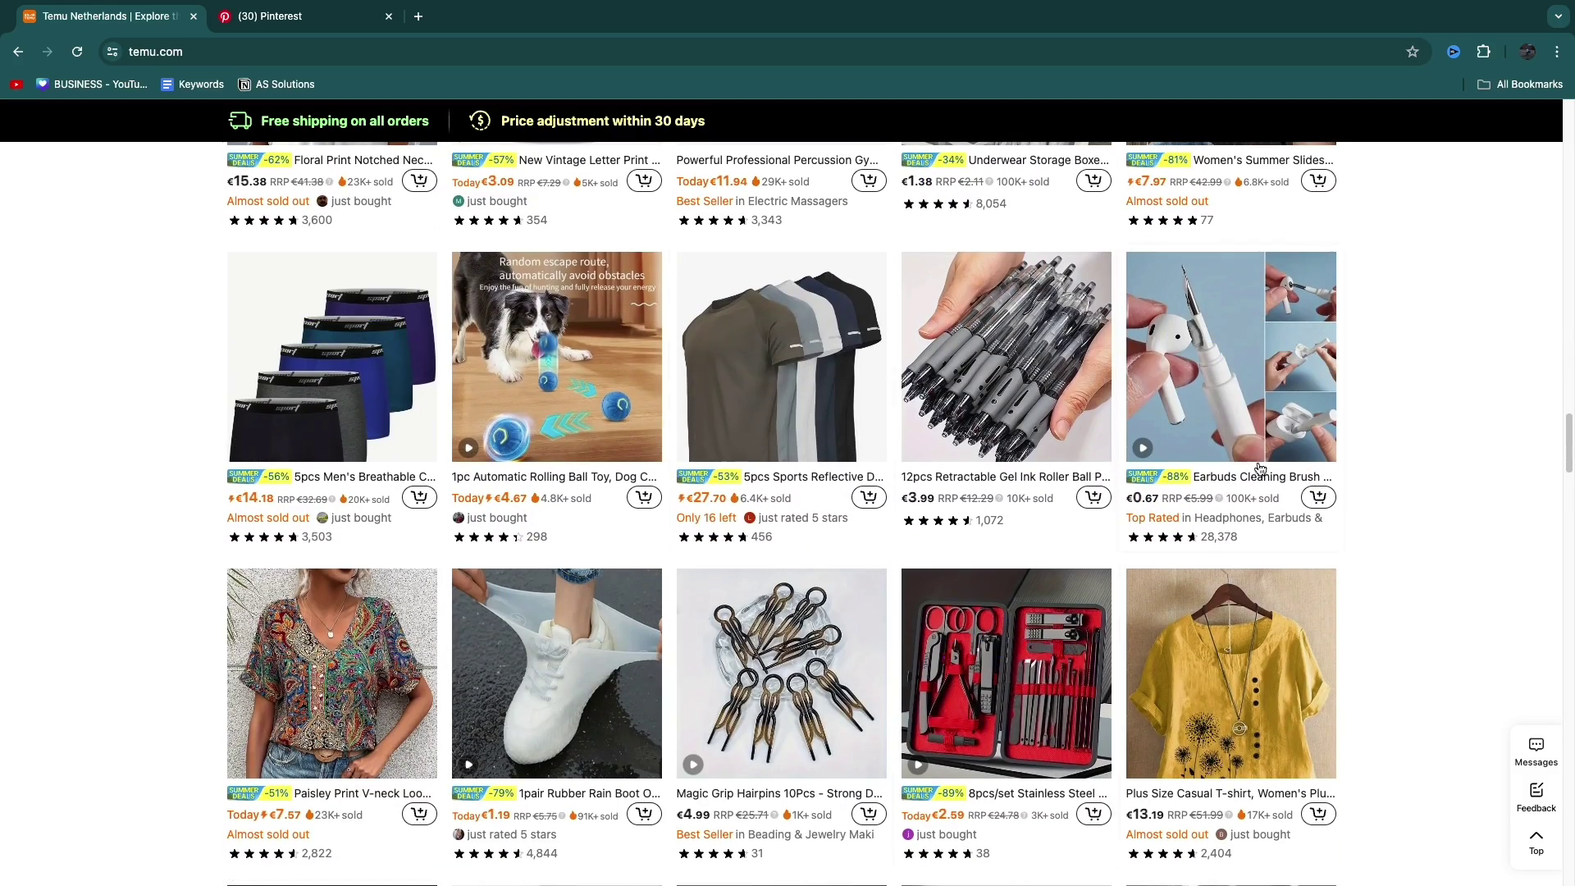
scroll(1239, 728, down, 20)
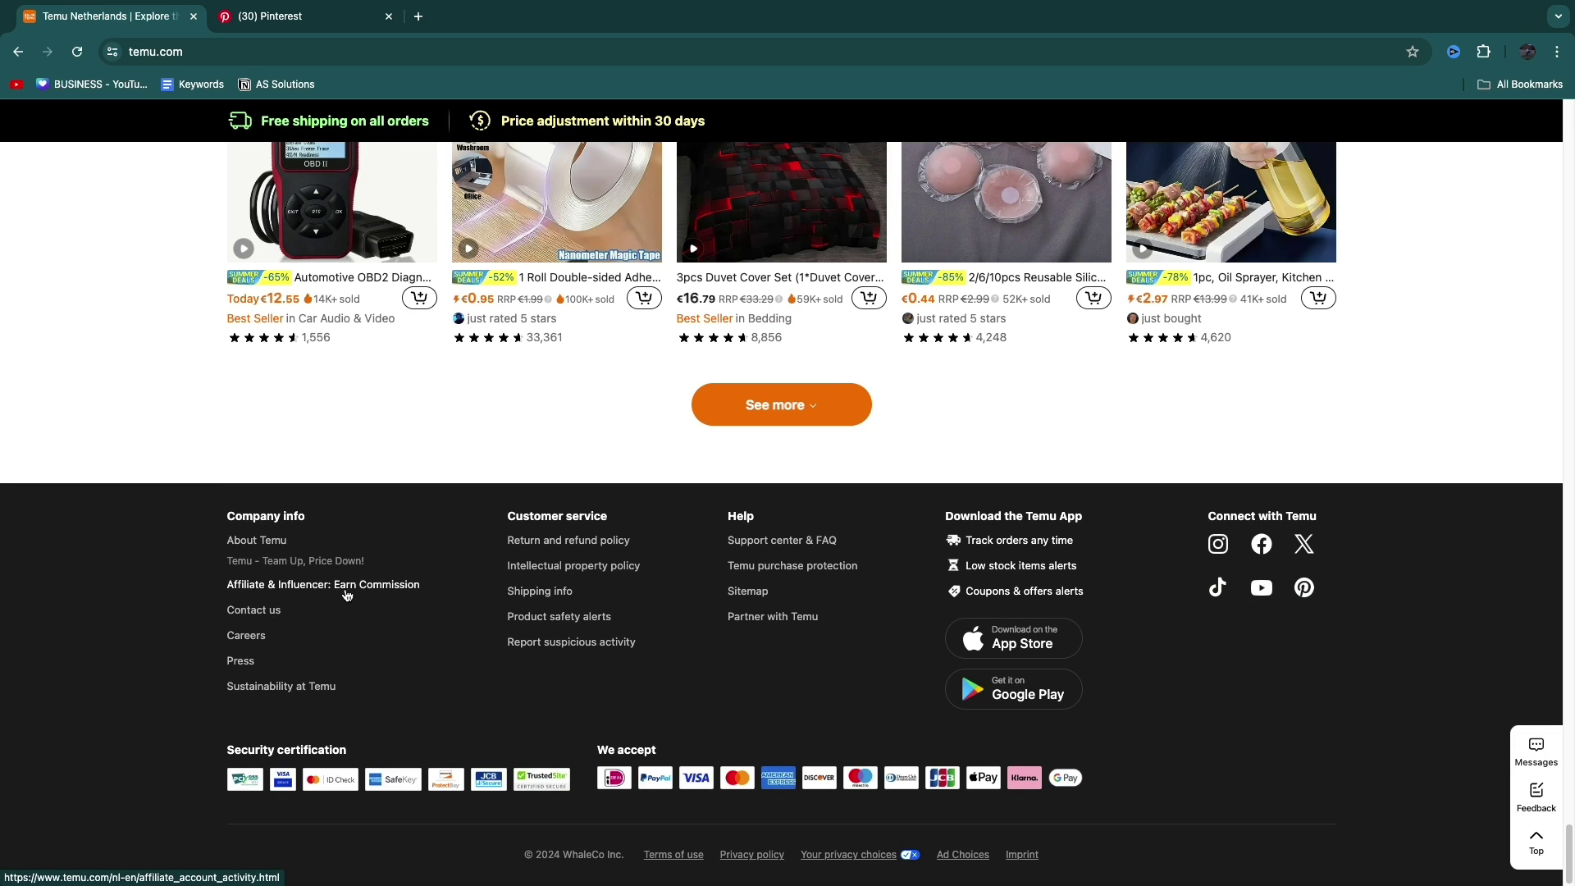
click(276, 587)
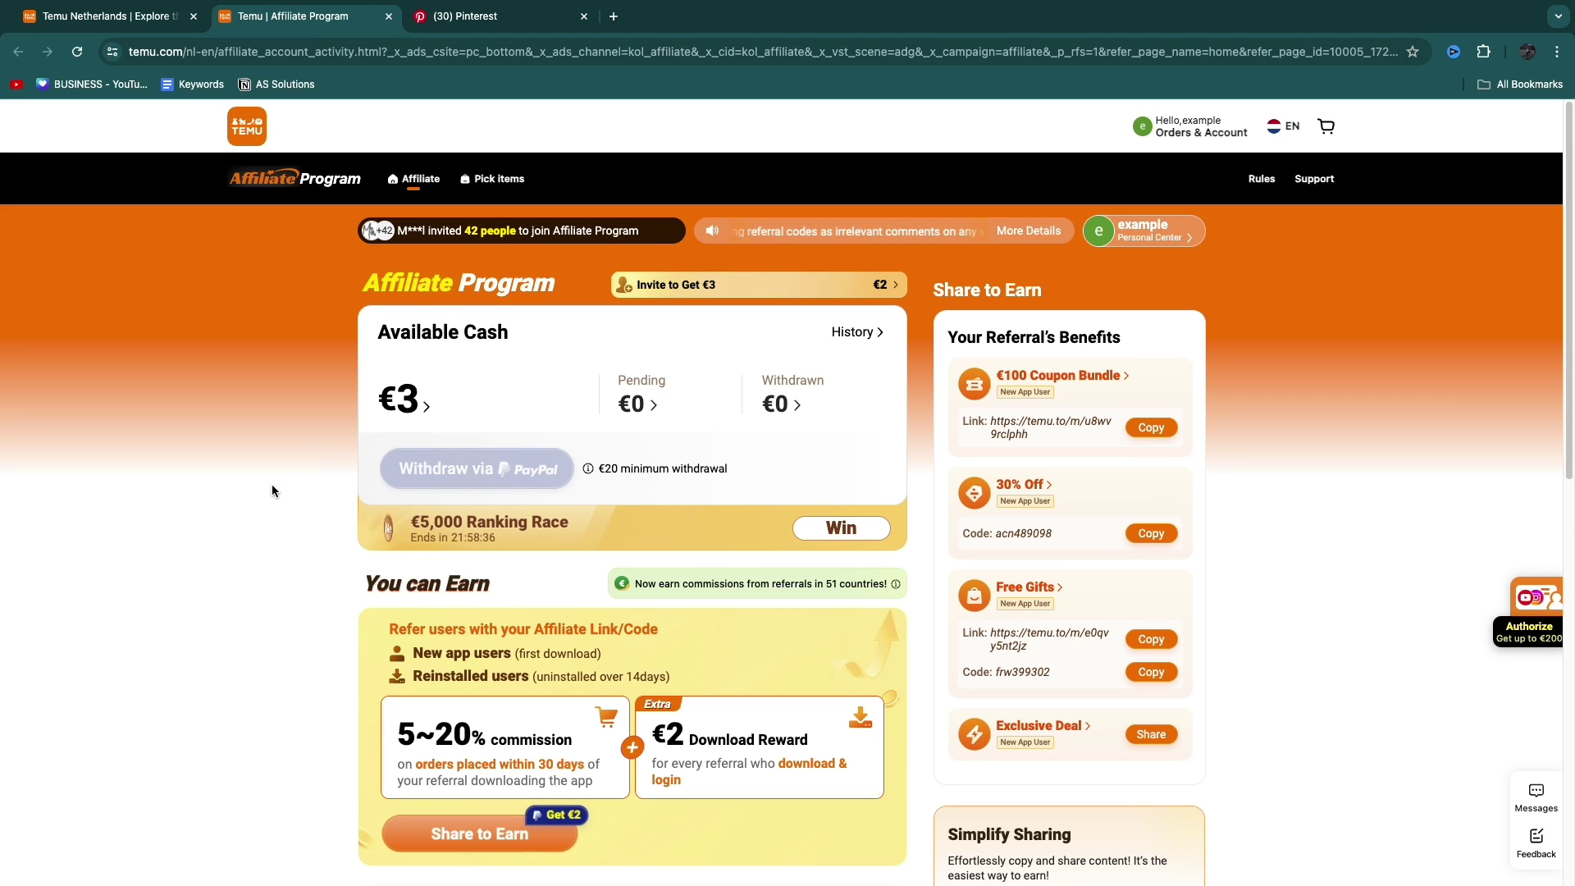
Step: Examine the affiliate earning terms, covering who counts as a referral, the order commission and the download reward
scroll(272, 491, down, 2)
drag(366, 532, 696, 539)
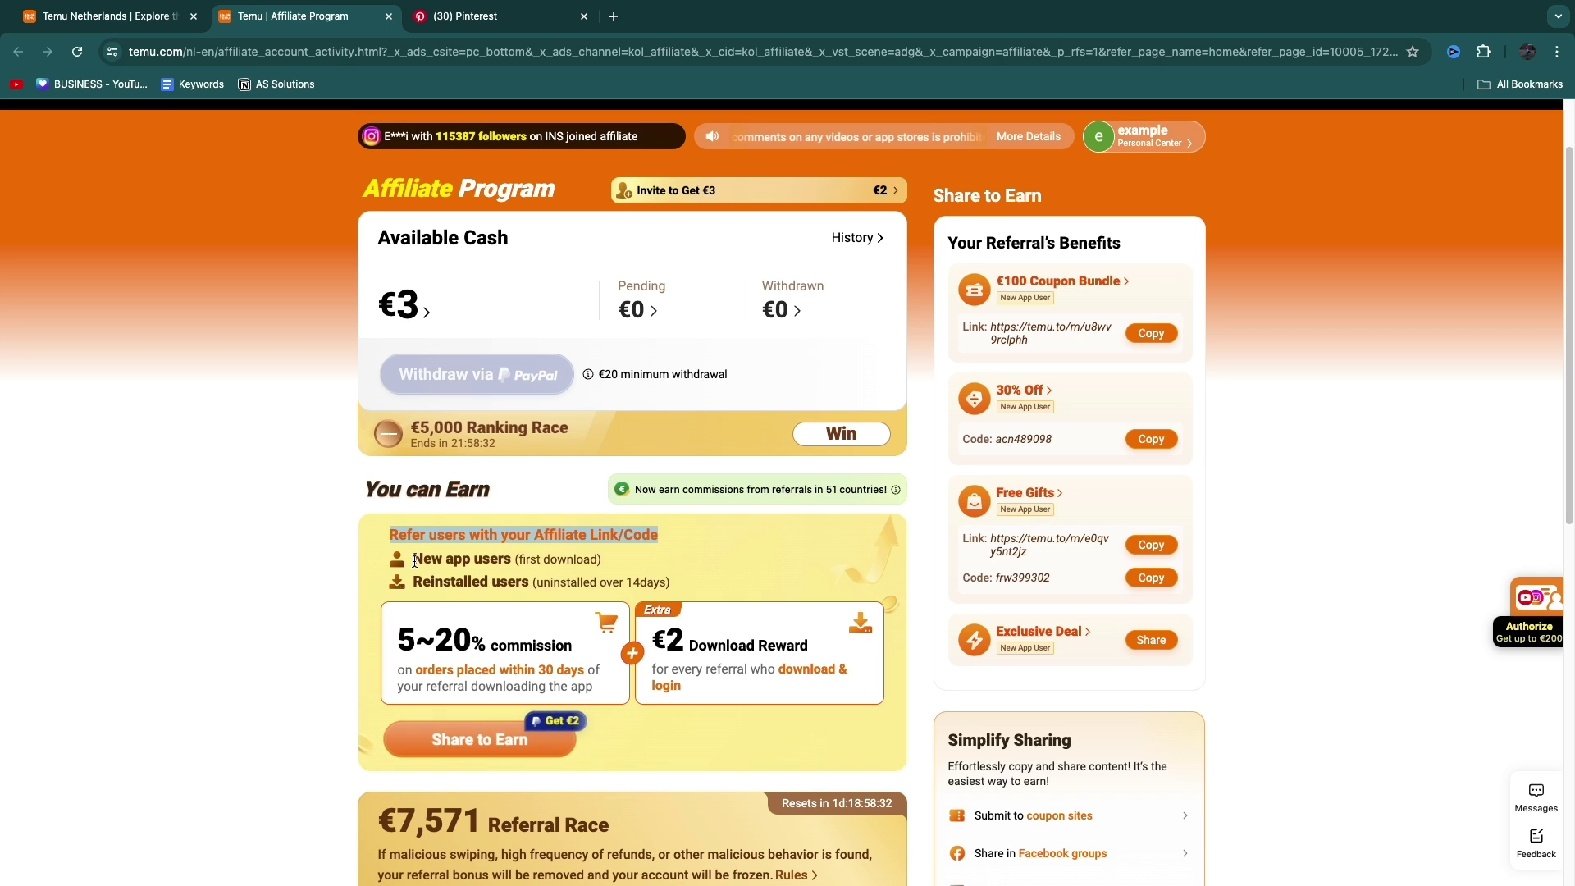
drag(415, 561, 513, 563)
drag(654, 640, 838, 657)
drag(399, 644, 591, 648)
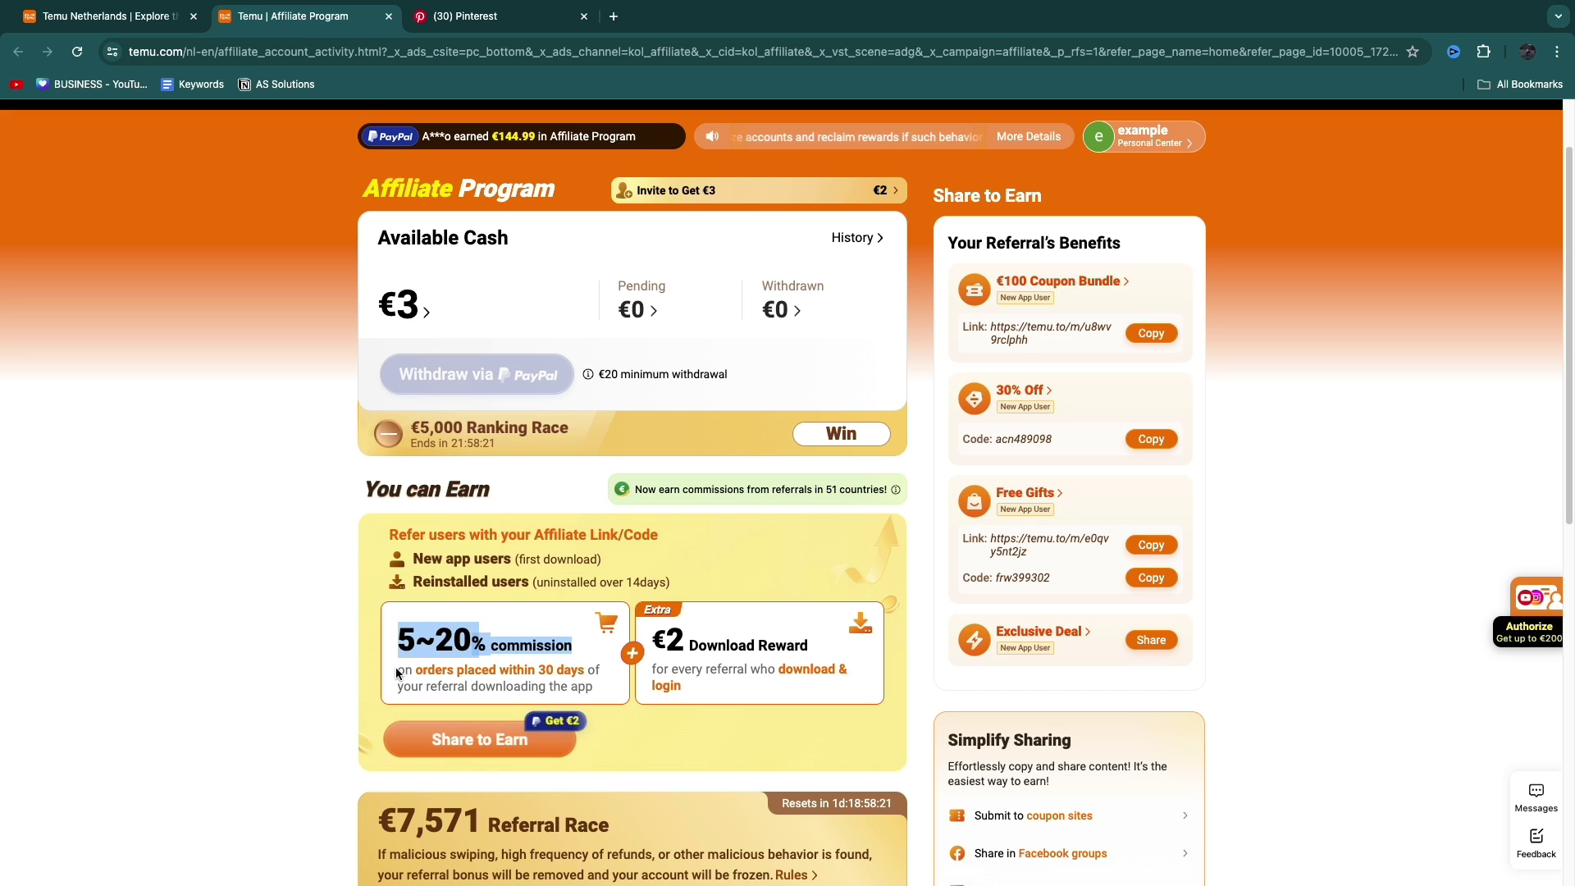
drag(398, 670, 482, 670)
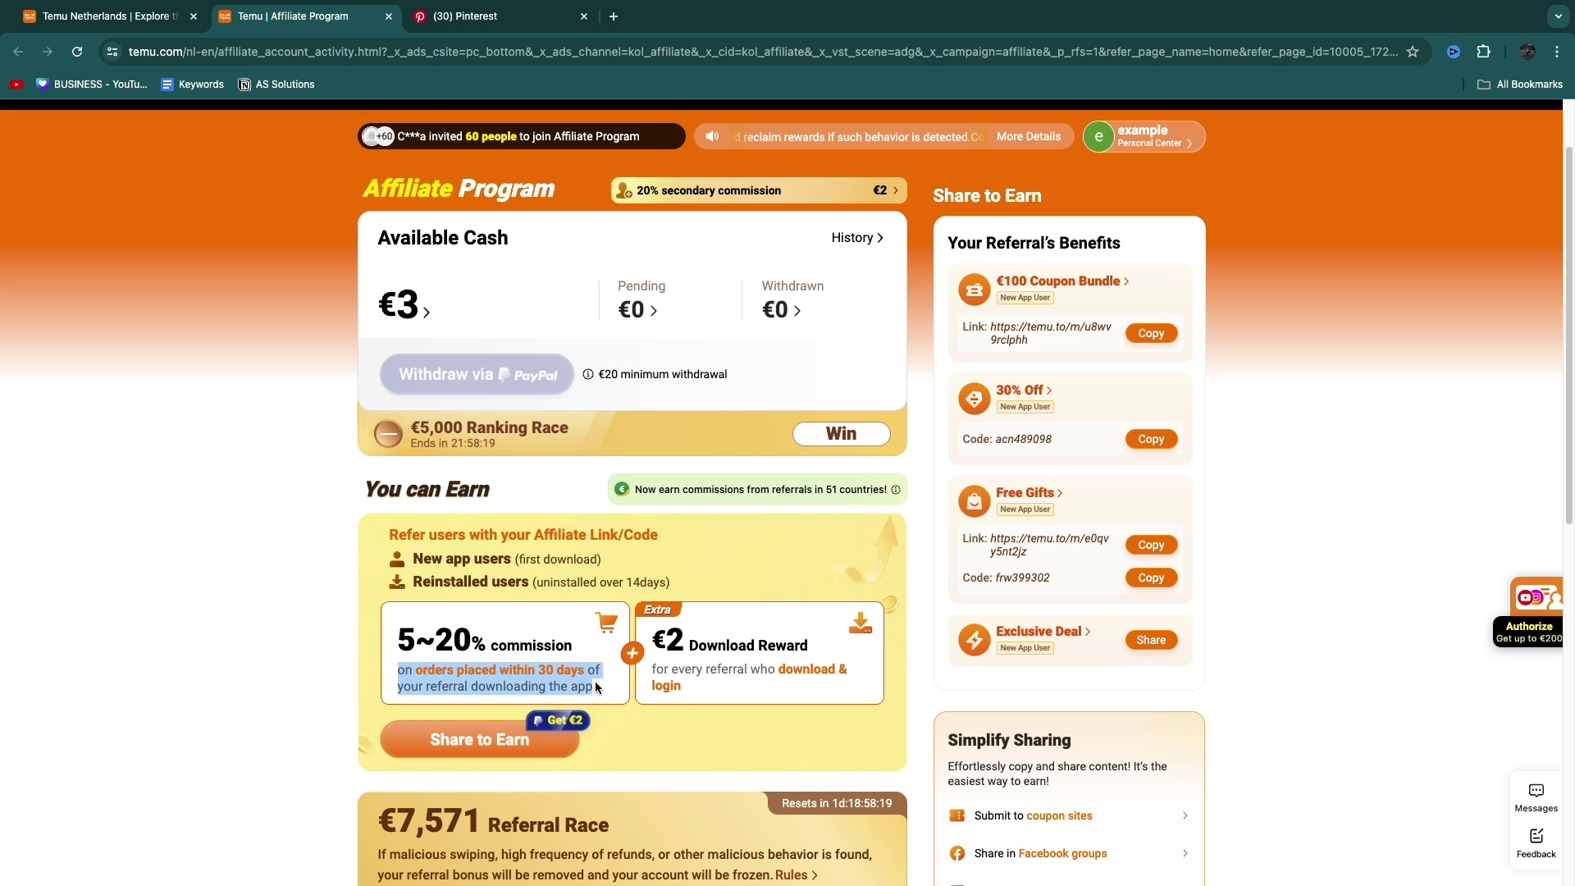
click(242, 628)
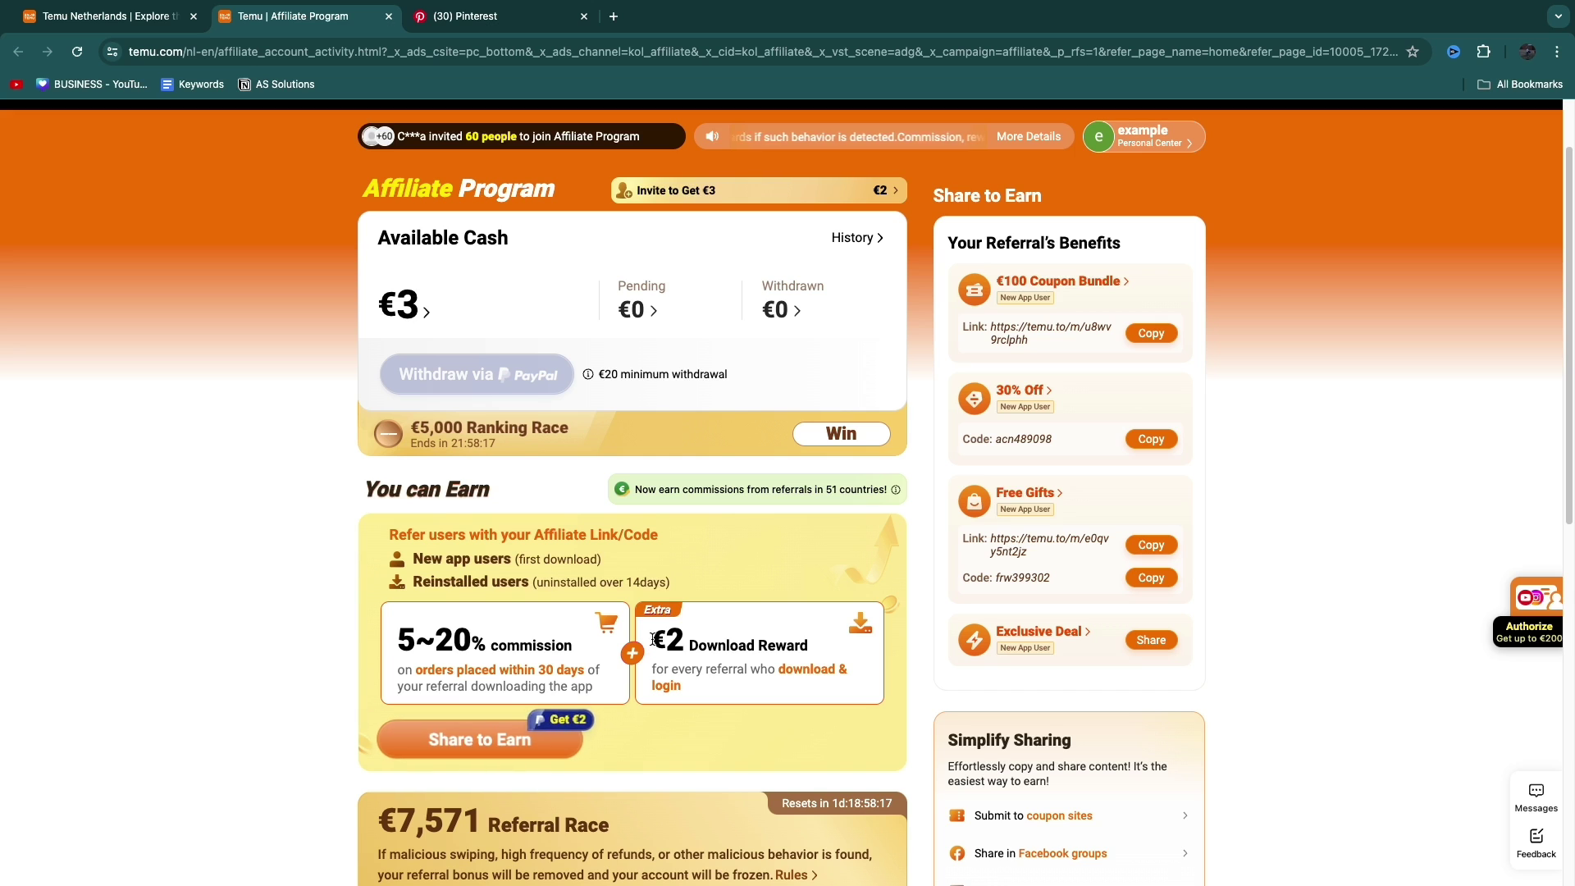
drag(653, 639, 787, 640)
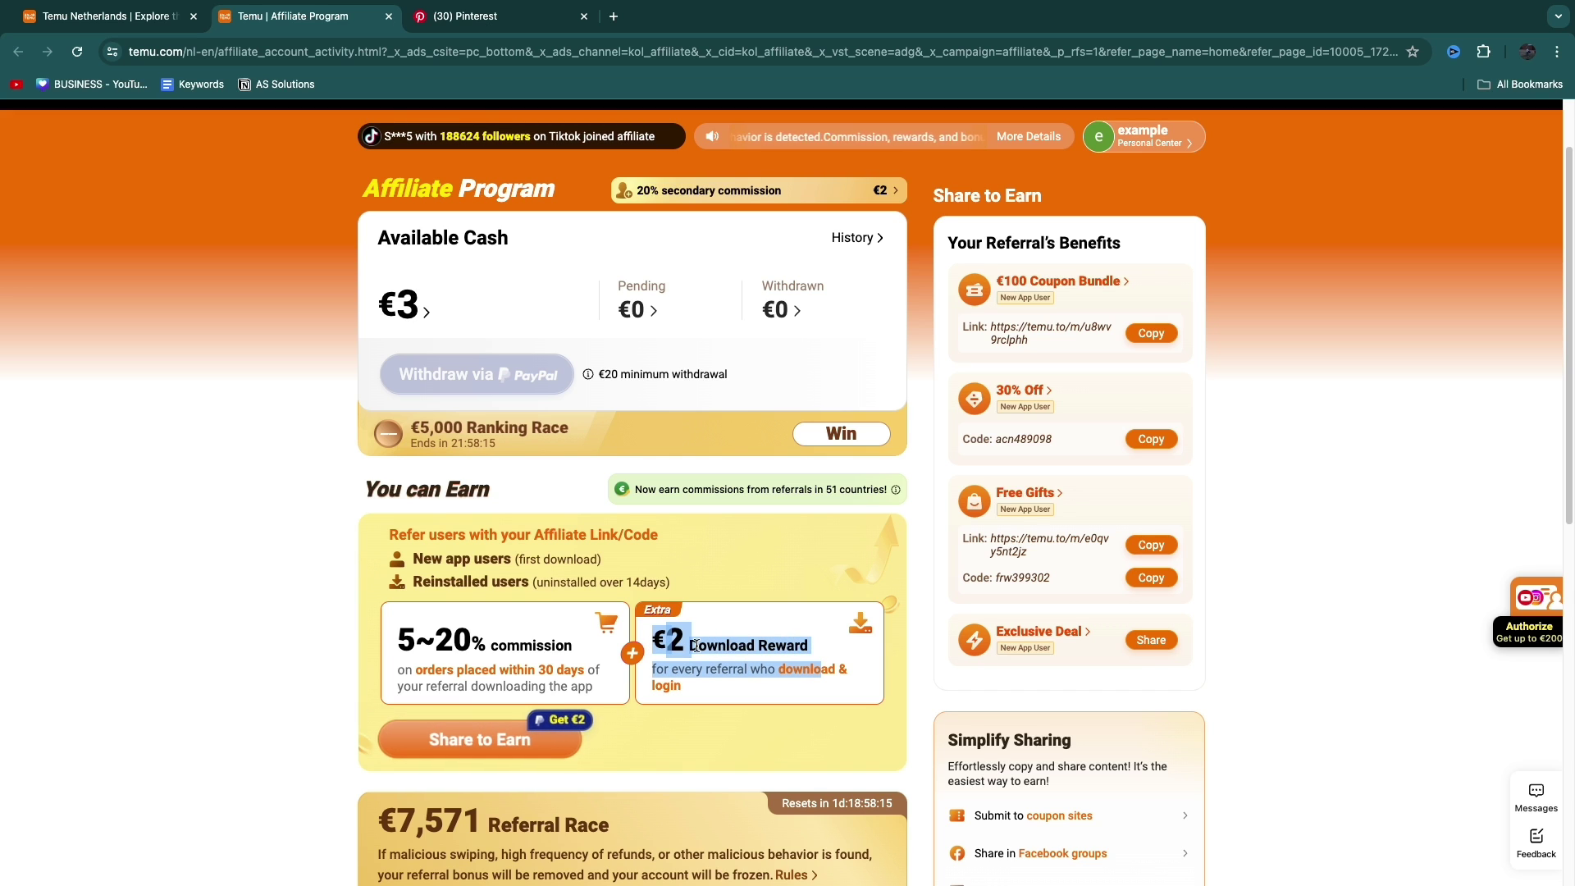
click(665, 650)
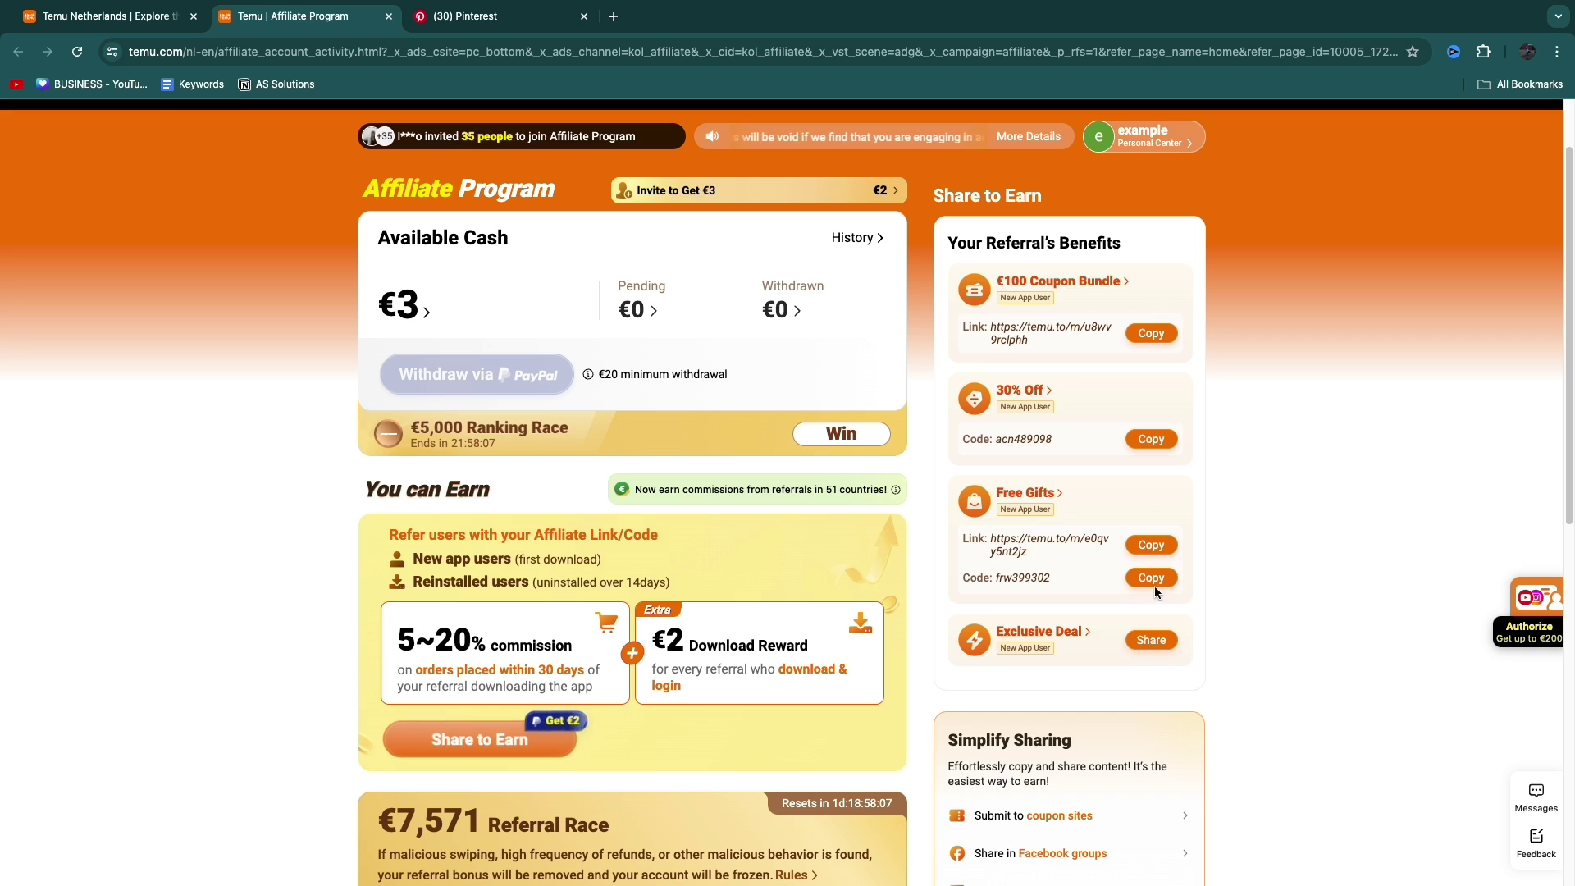
Step: Review the Referrals' Benefits details for the €100 Coupon Bundle, Free Gifts, 30% Off and Exclusive Deal
click(1011, 284)
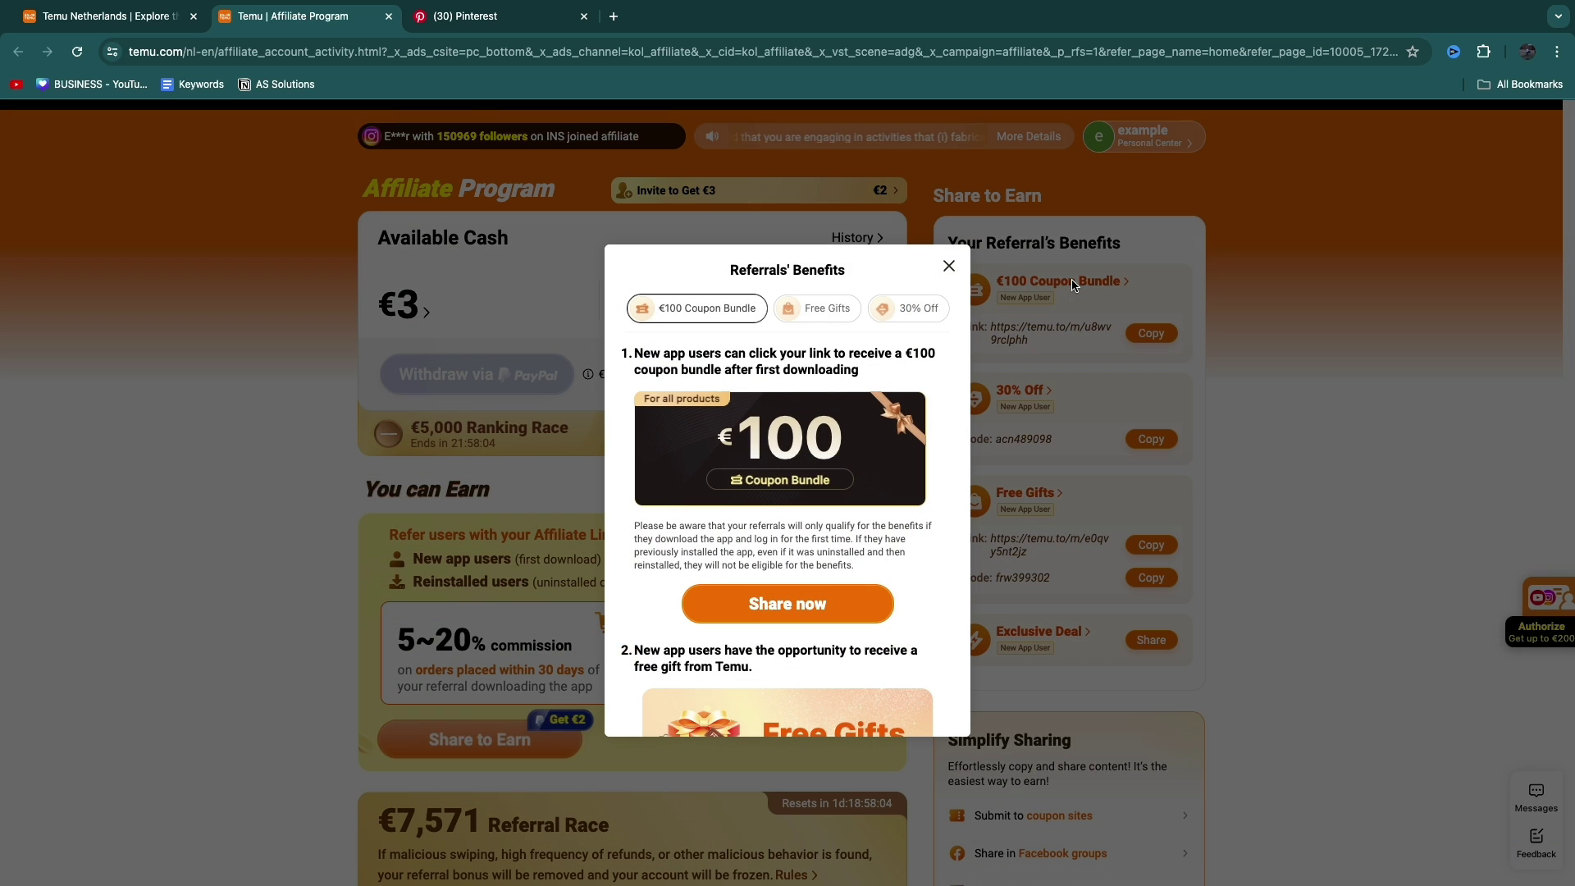
drag(634, 354, 935, 375)
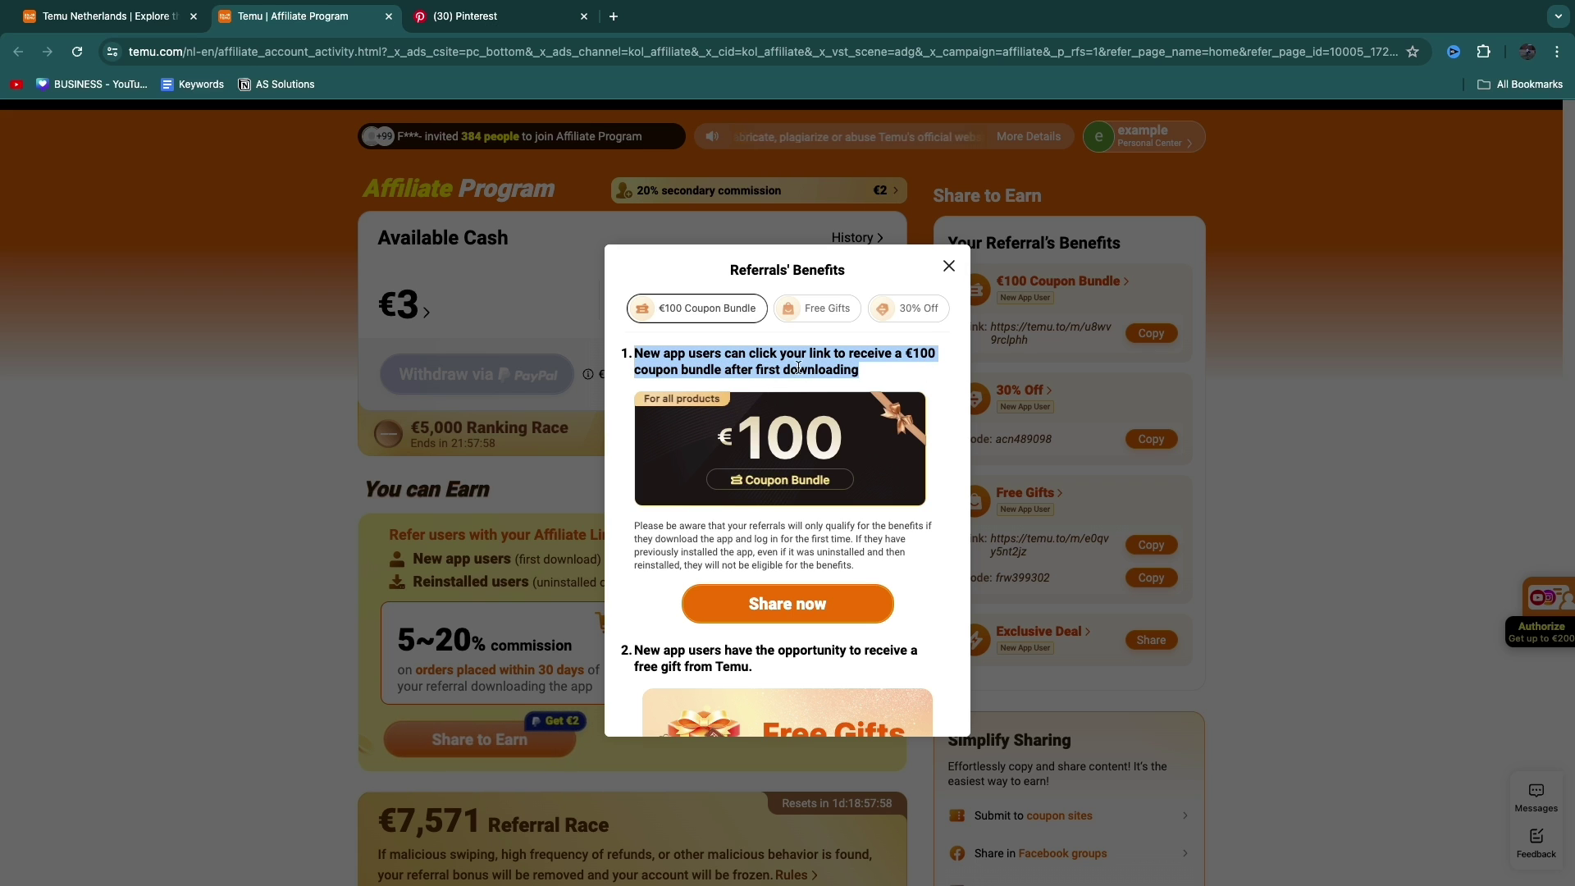
click(813, 312)
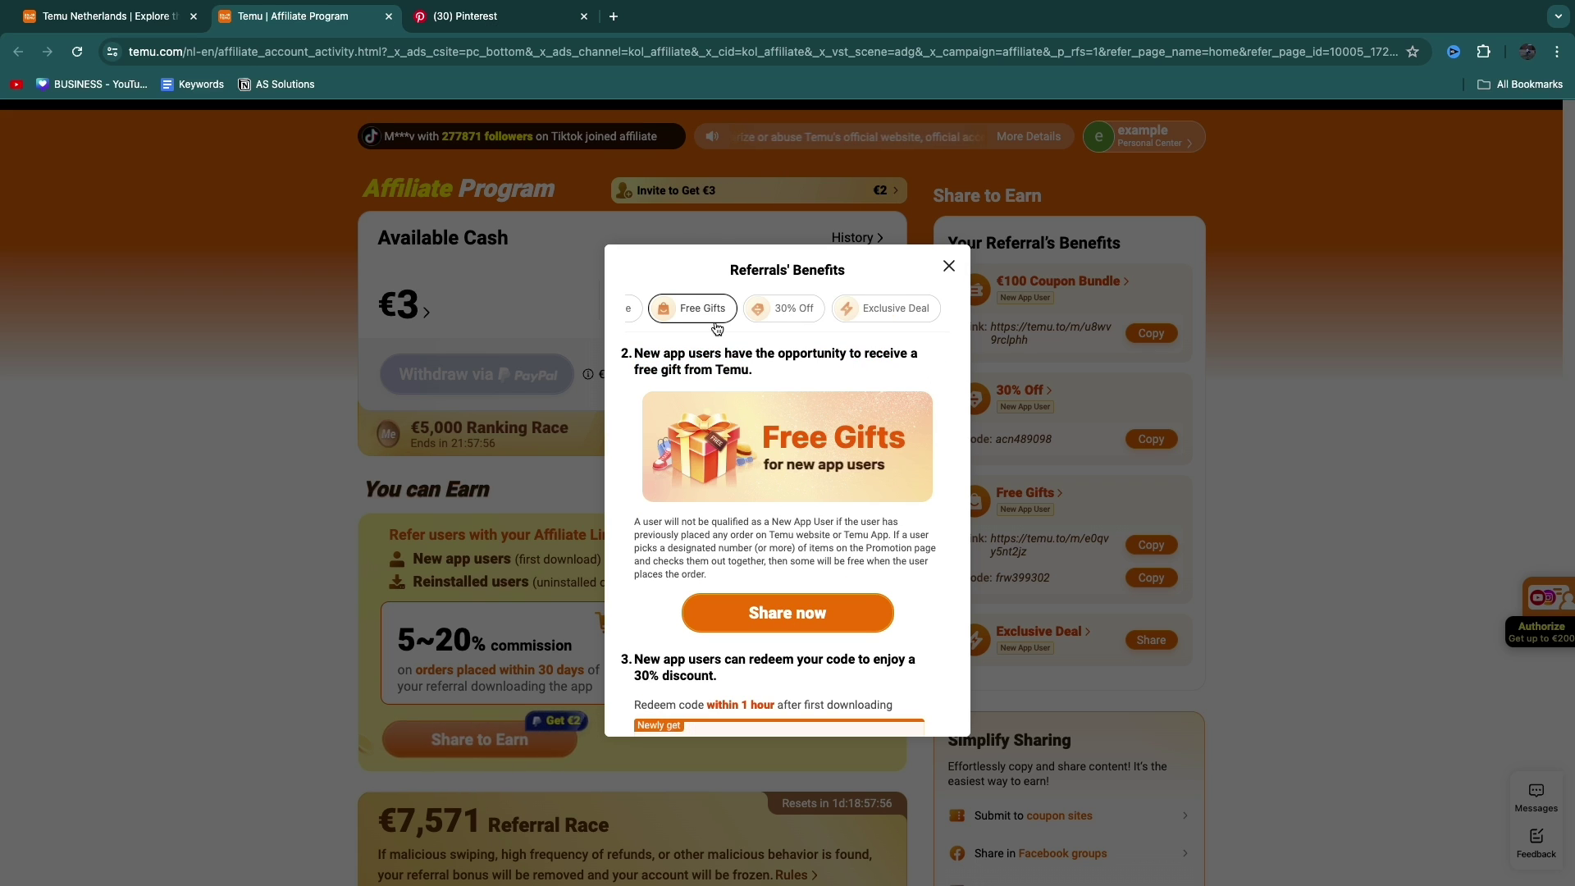
drag(625, 355, 868, 372)
click(784, 318)
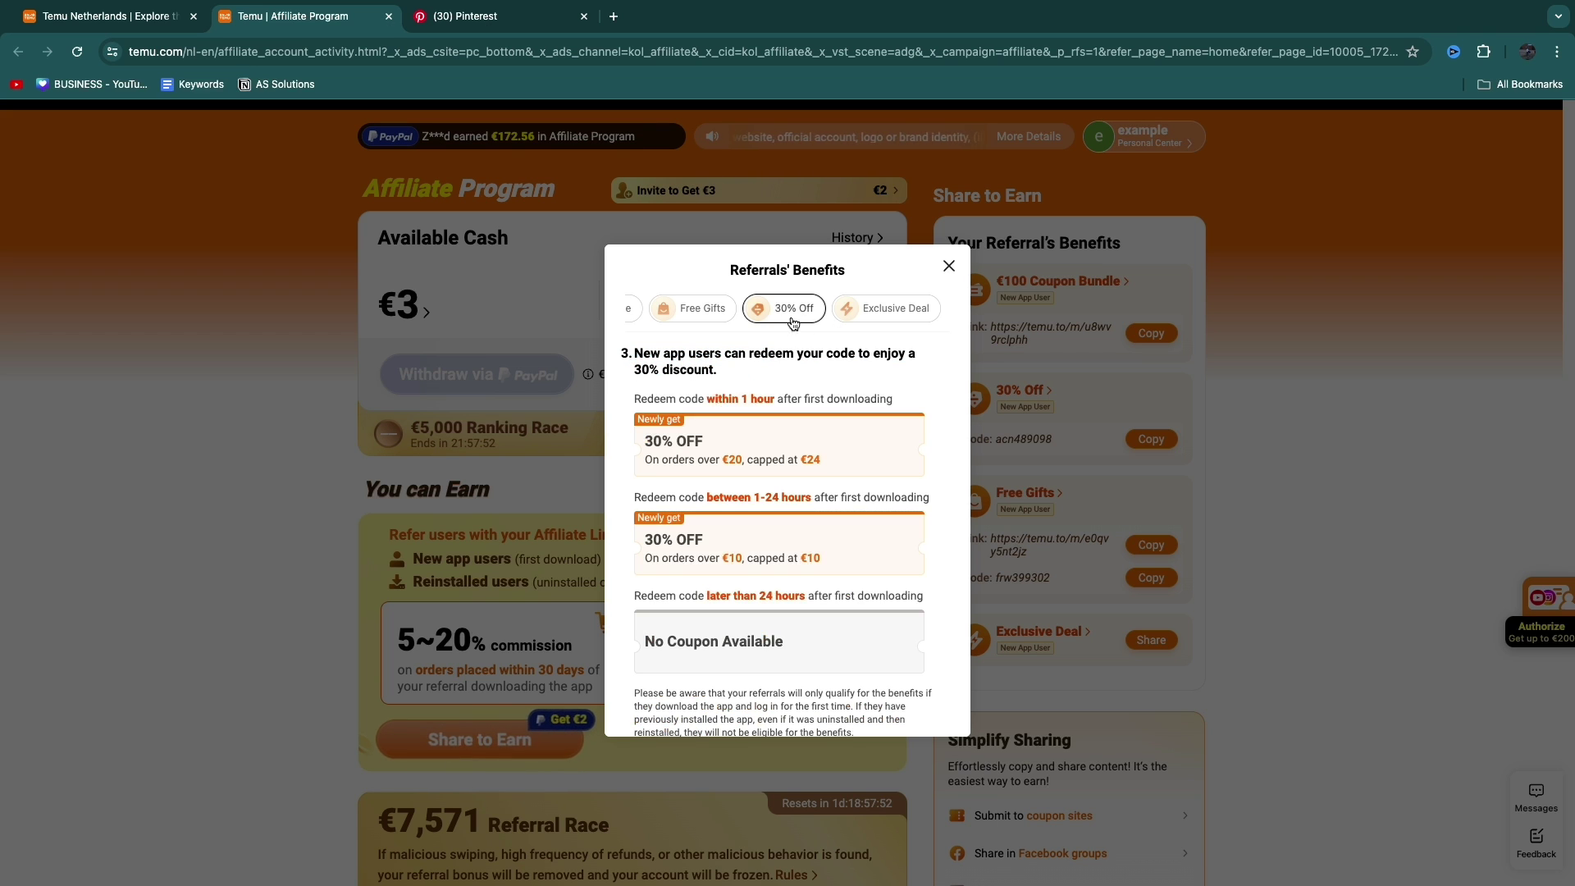
click(873, 320)
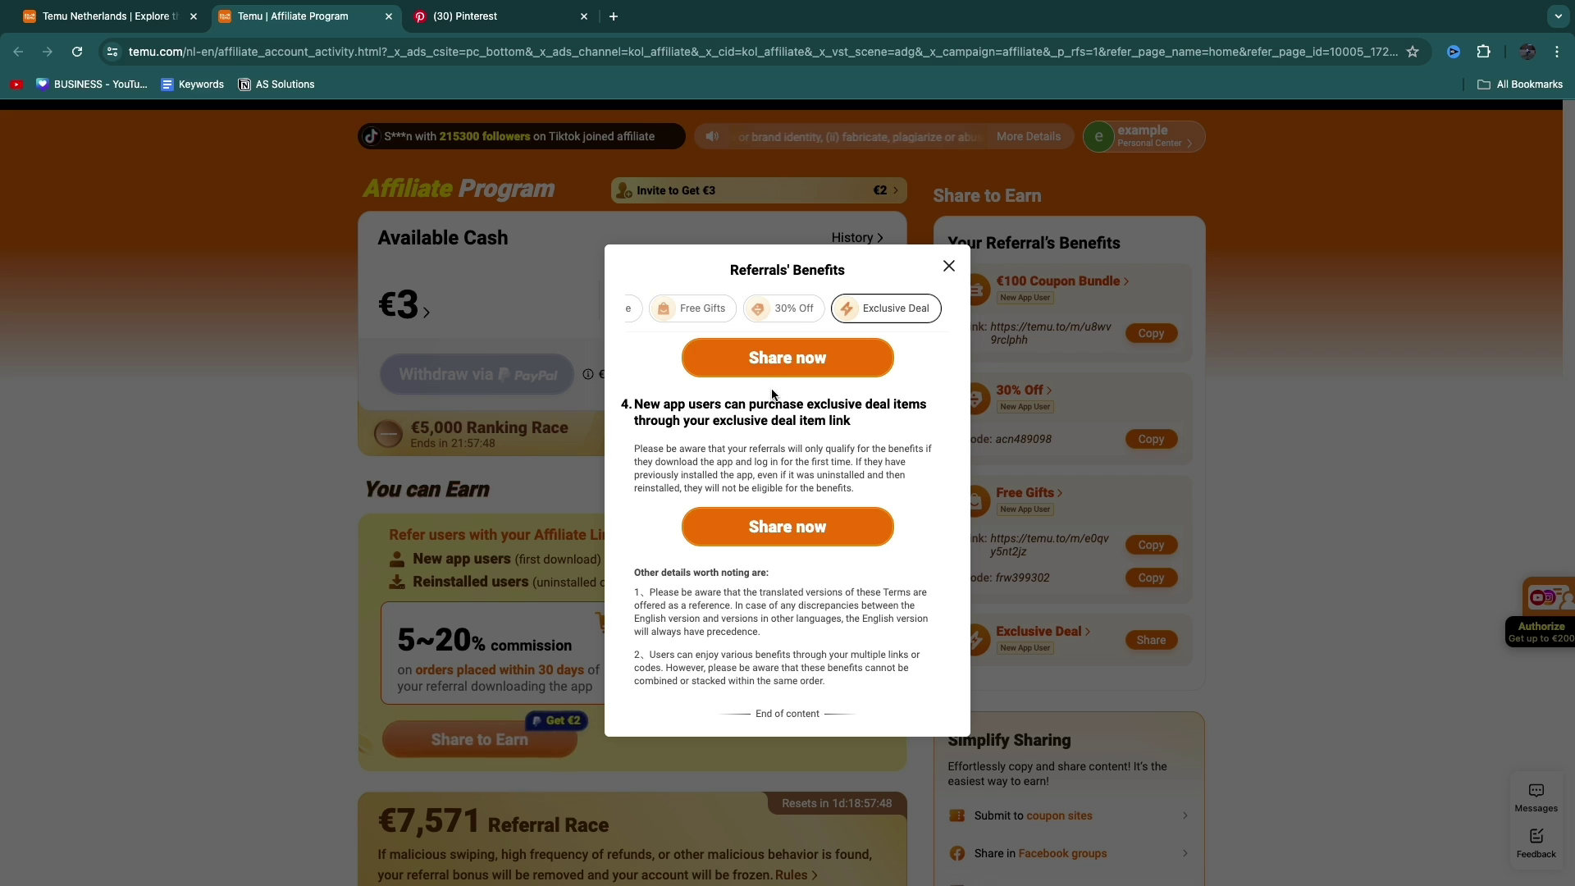
click(790, 316)
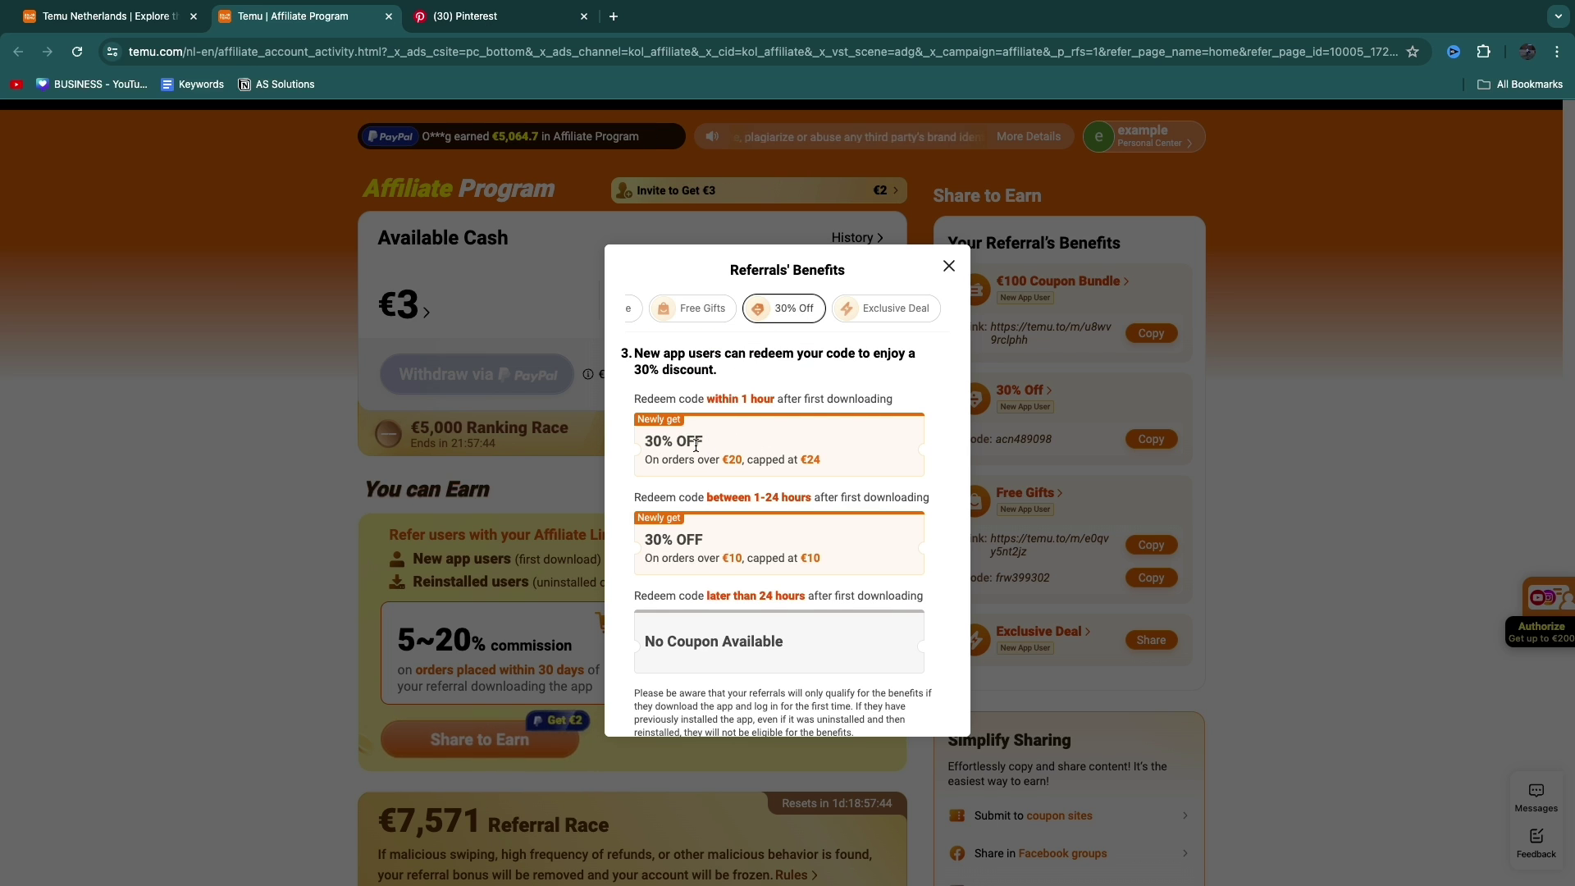
scroll(796, 589, up, 1)
scroll(741, 418, down, 3)
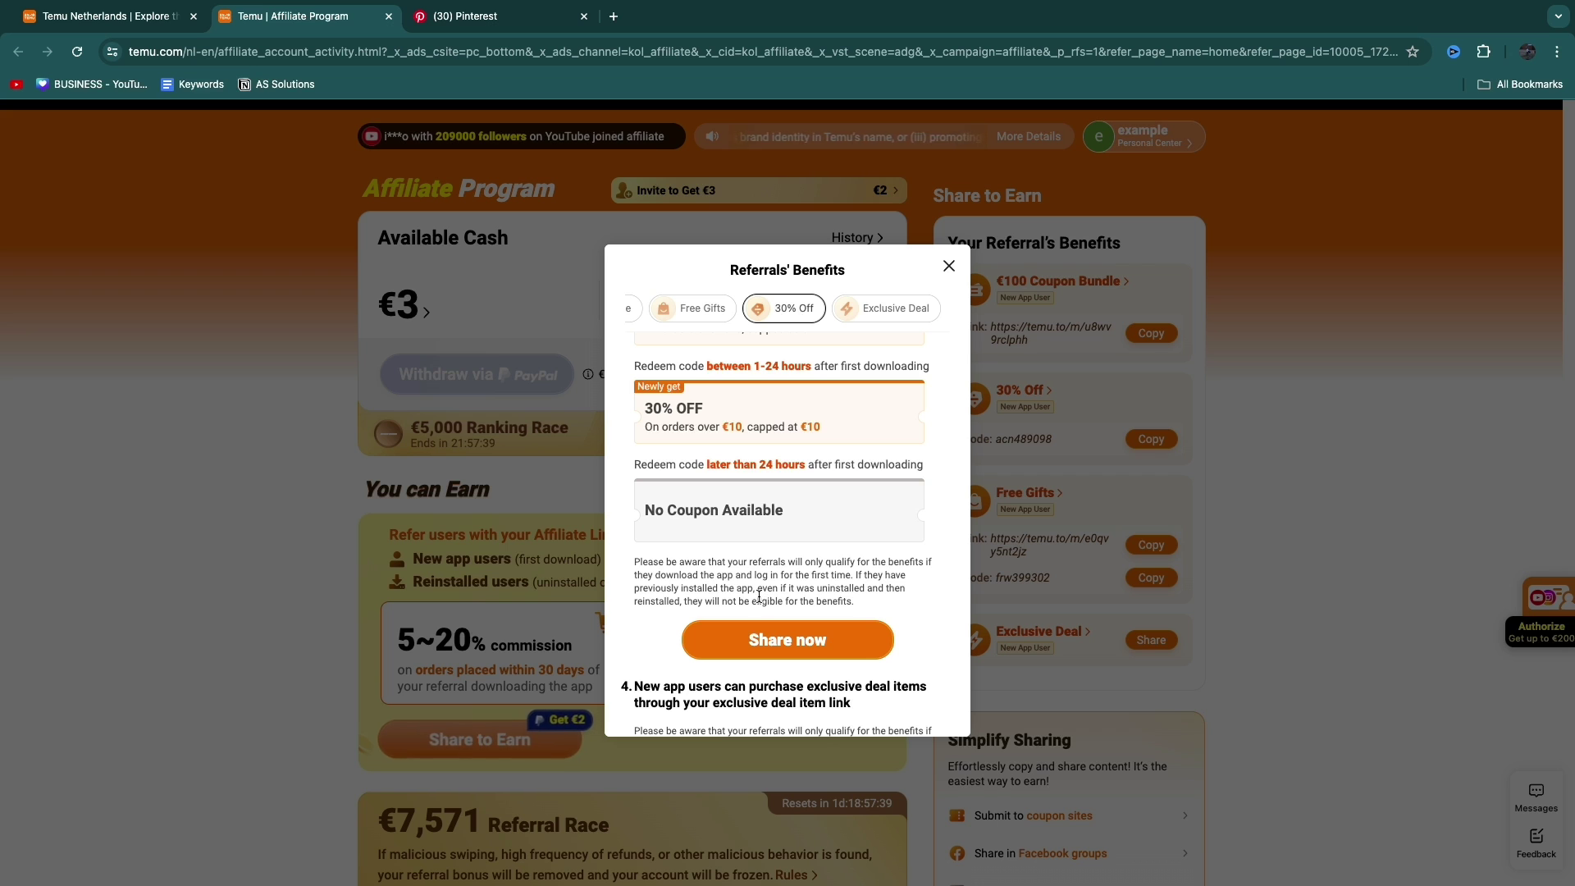
Step: Share the 30% Off benefit by copying its affiliate code and the simplified sharing text, and close the sharing popup
click(800, 641)
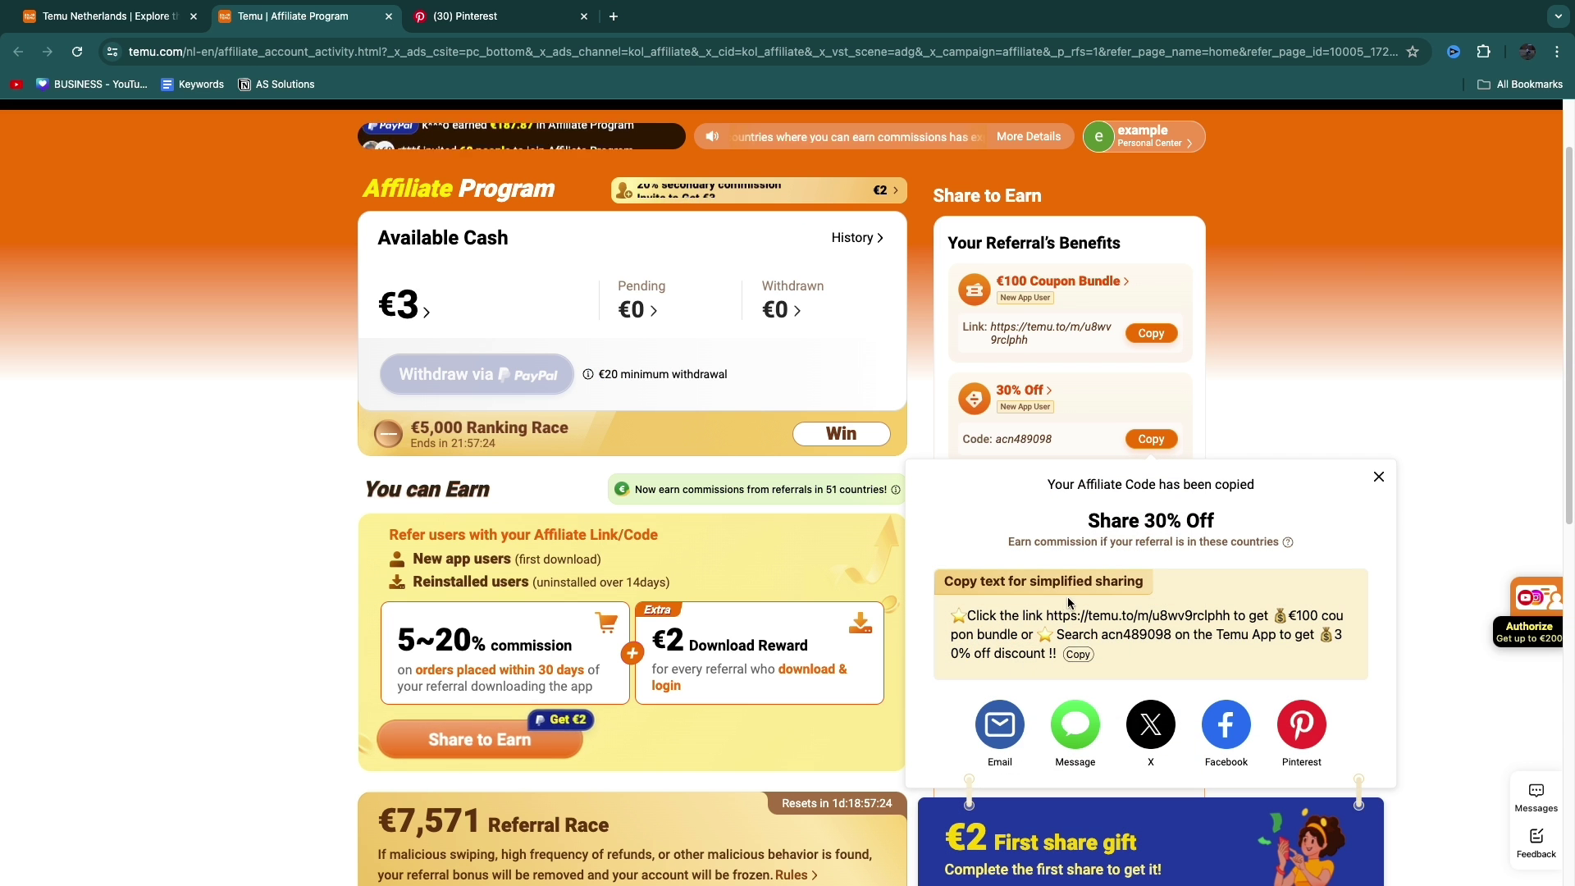
drag(1046, 617, 1217, 617)
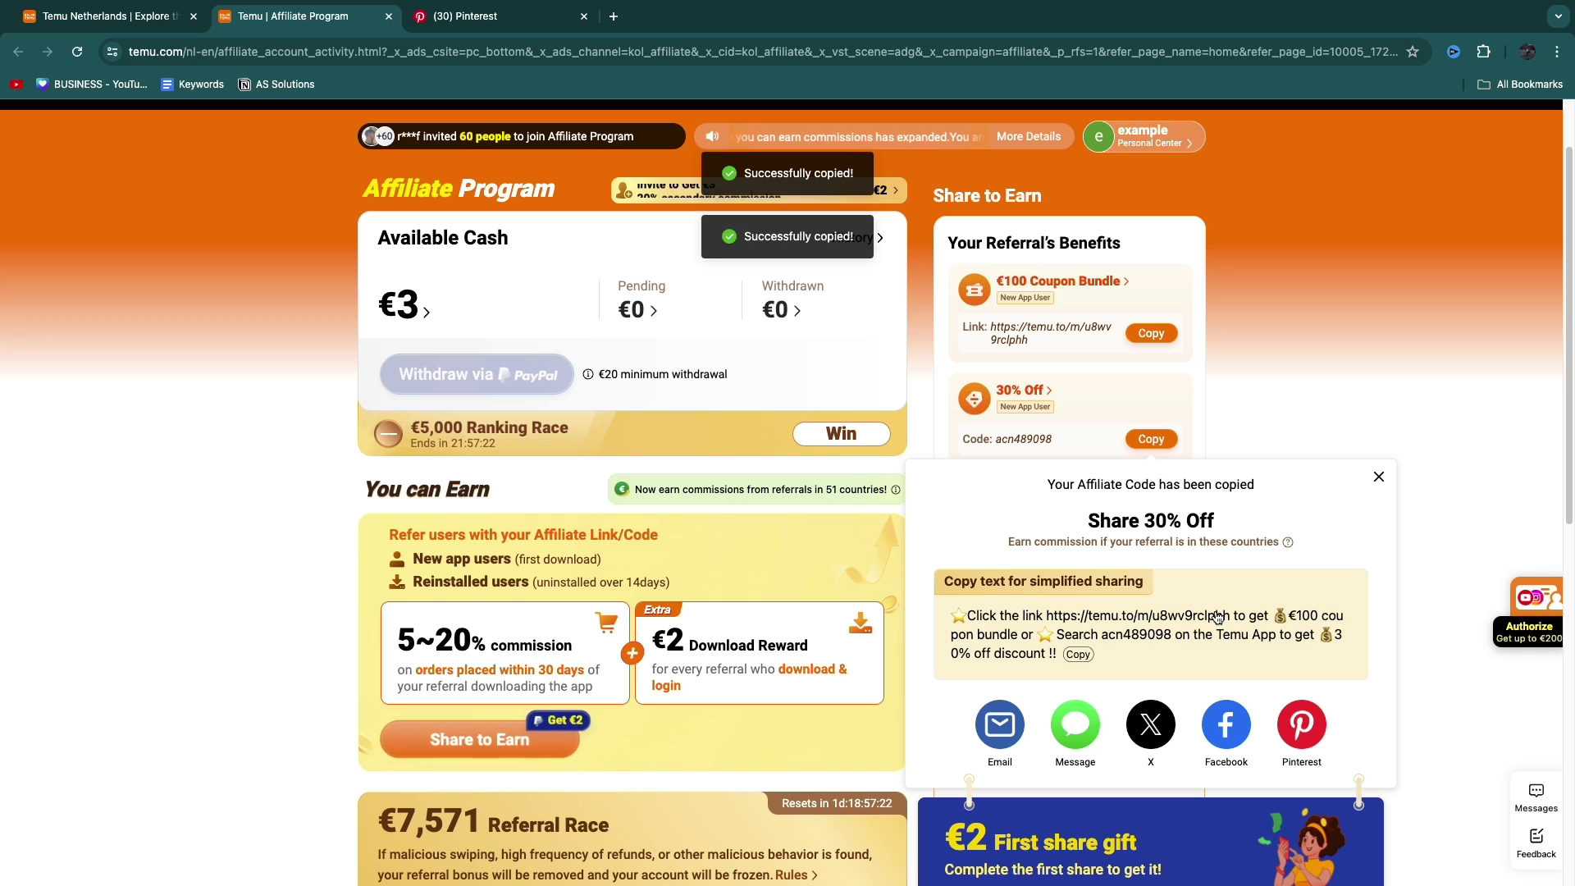
click(498, 513)
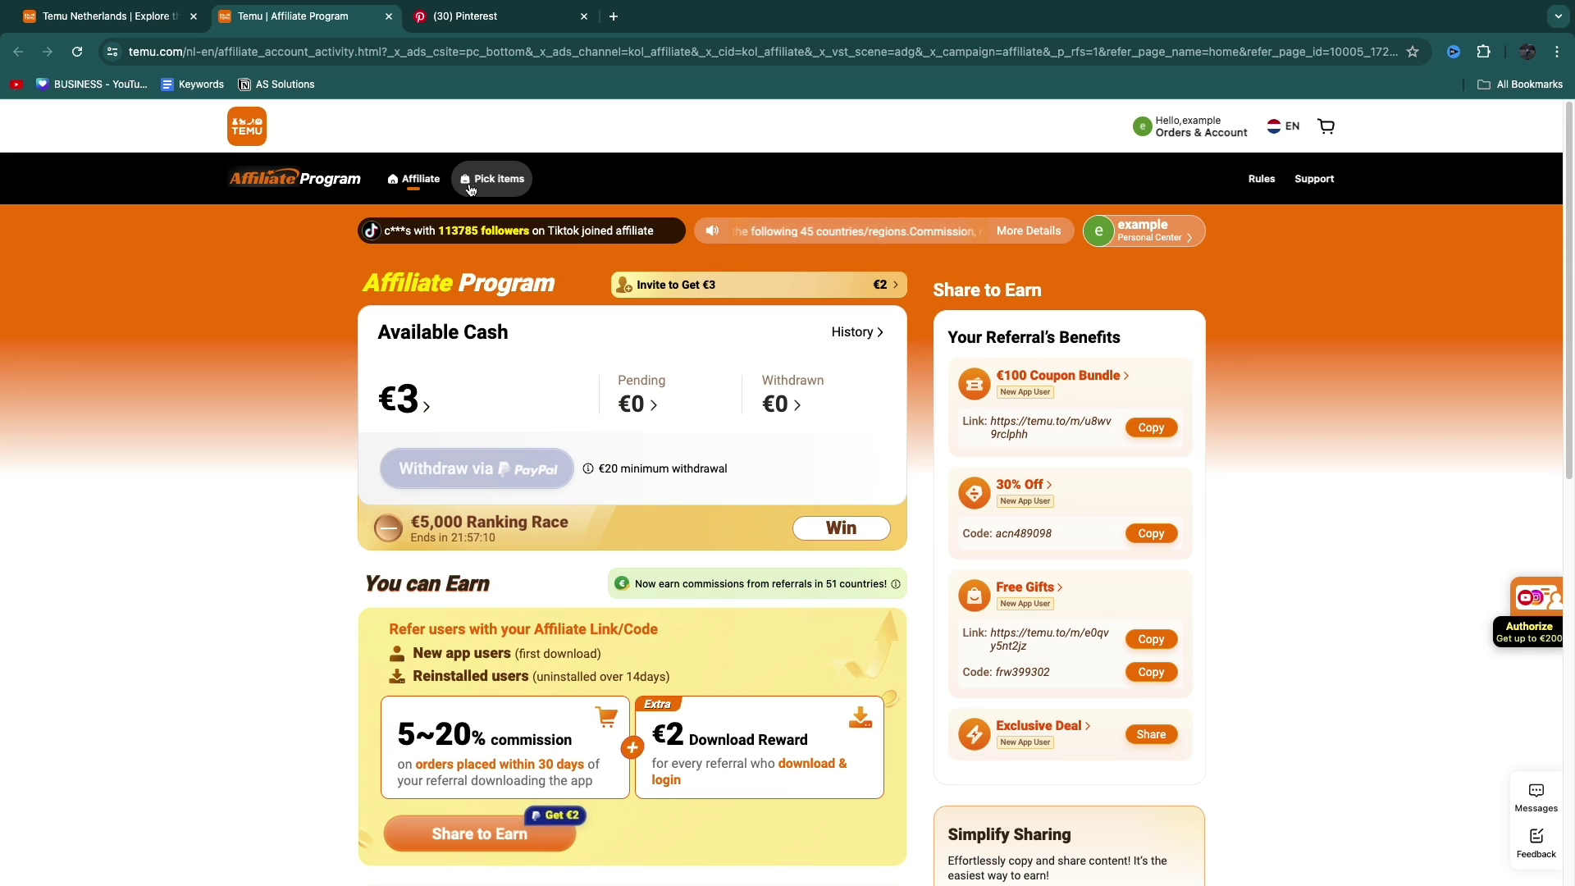
Step: Open the affiliate program's Pick items page and sort the exclusive deal items by Top sales
click(495, 177)
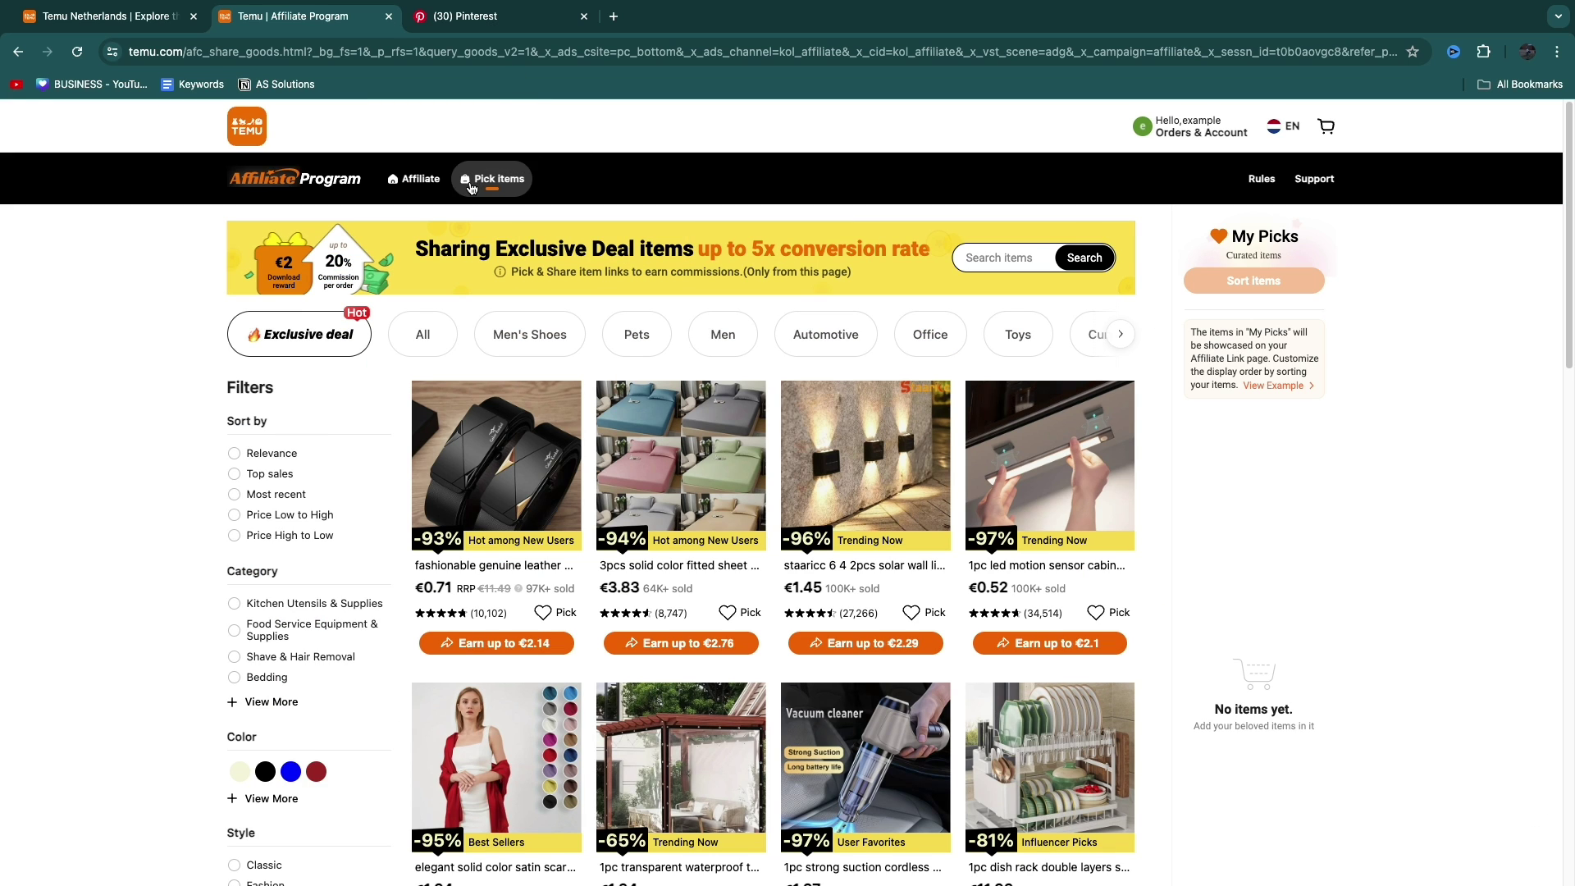
scroll(143, 442, down, 1)
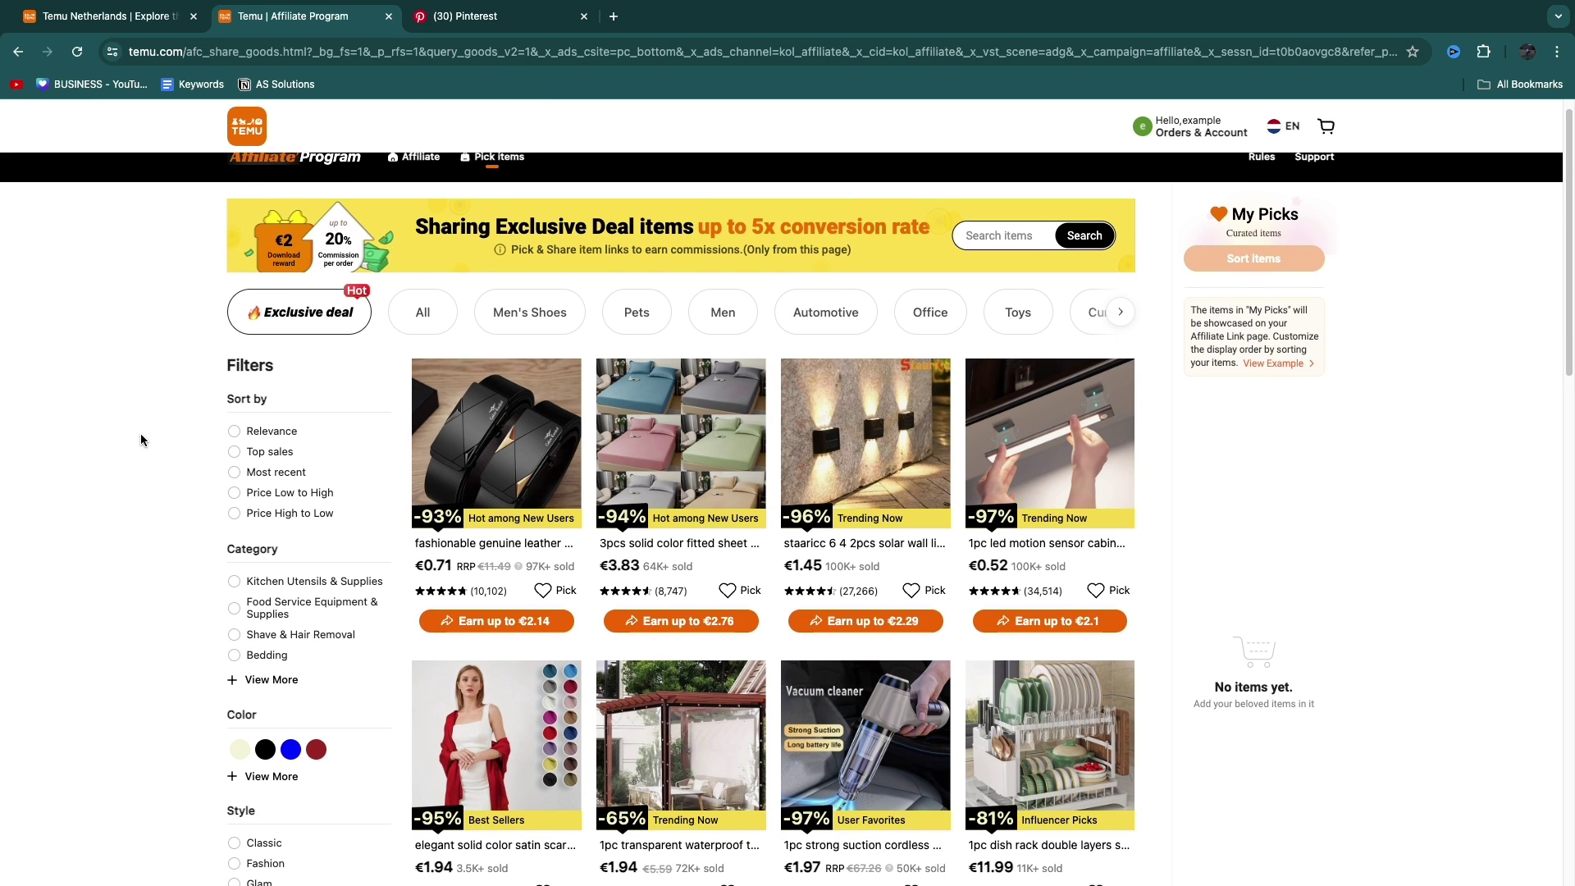
click(234, 448)
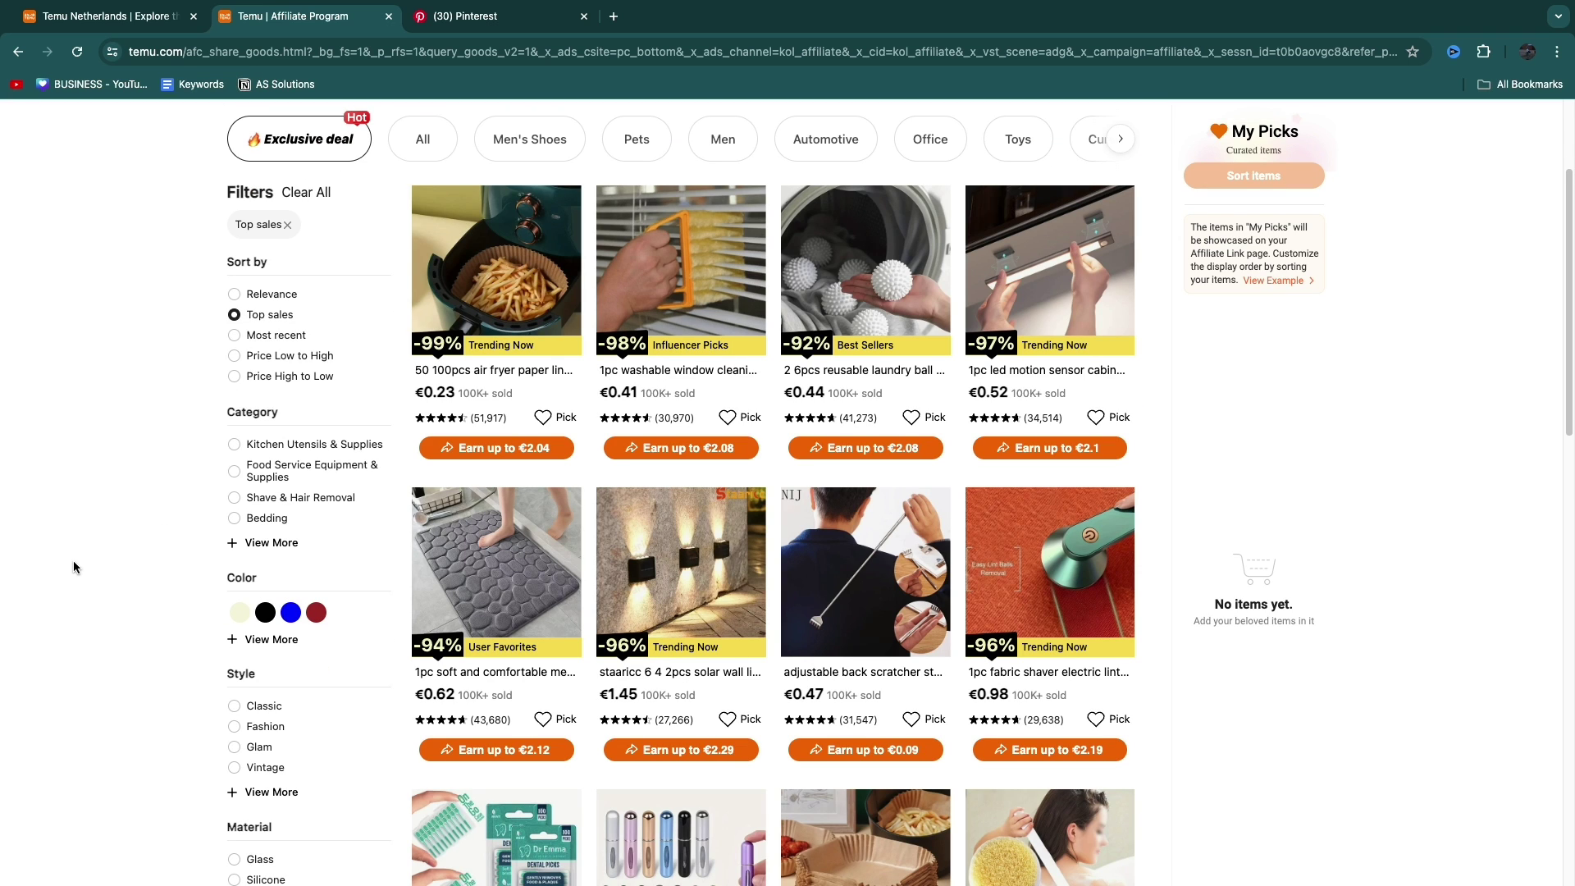
Step: Browse the top-selling exclusive deal items to the end of the list and load more of them
scroll(74, 562, up, 3)
scroll(74, 562, down, 4)
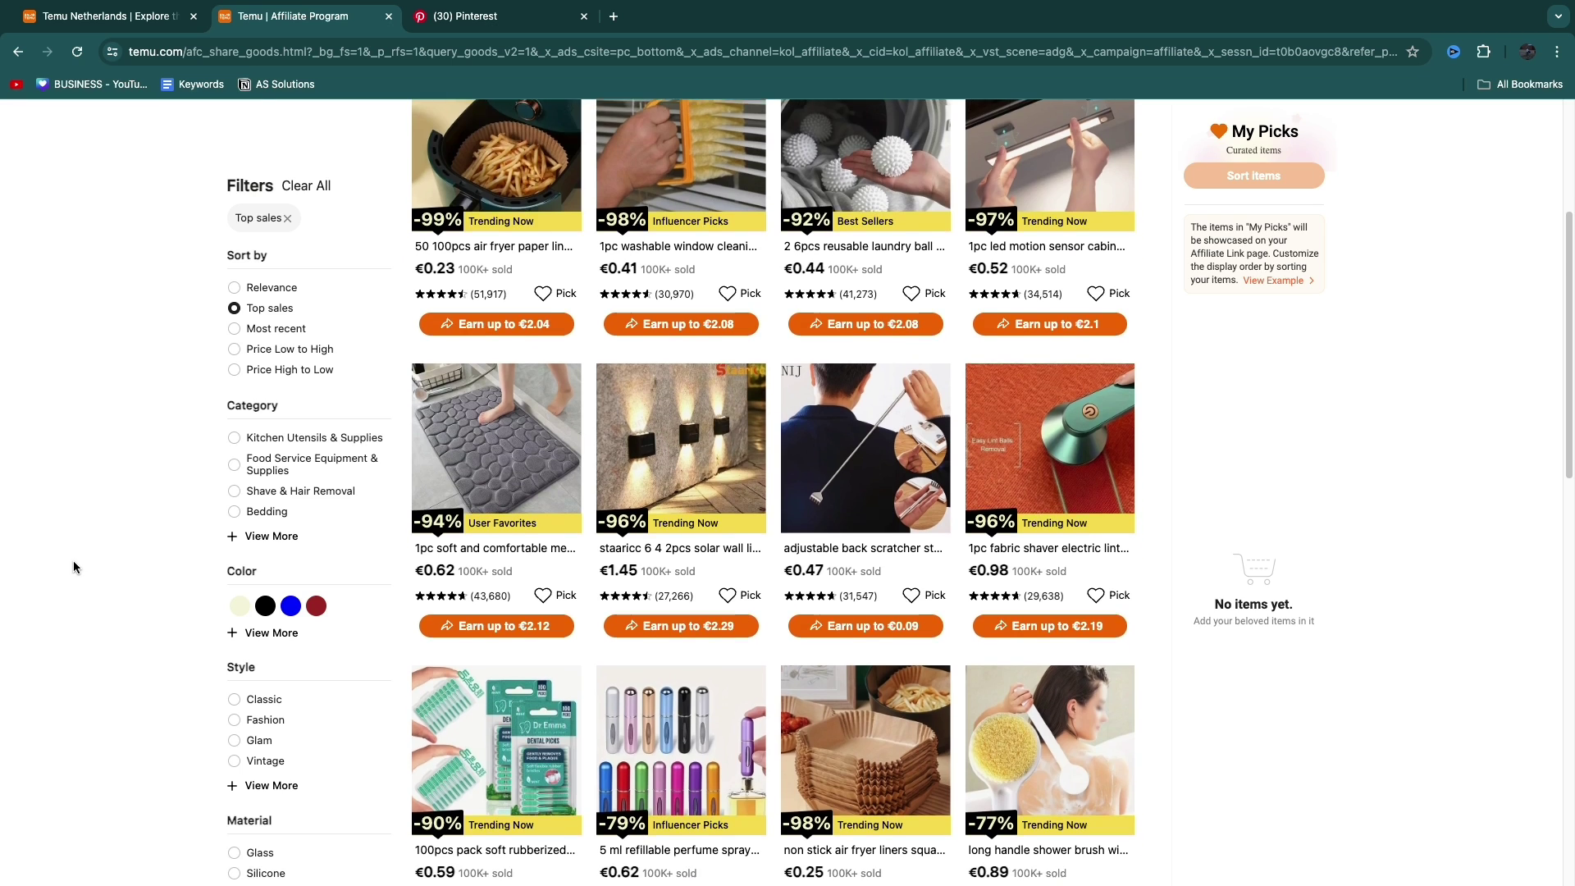
scroll(74, 562, up, 4)
scroll(3, 590, down, 10)
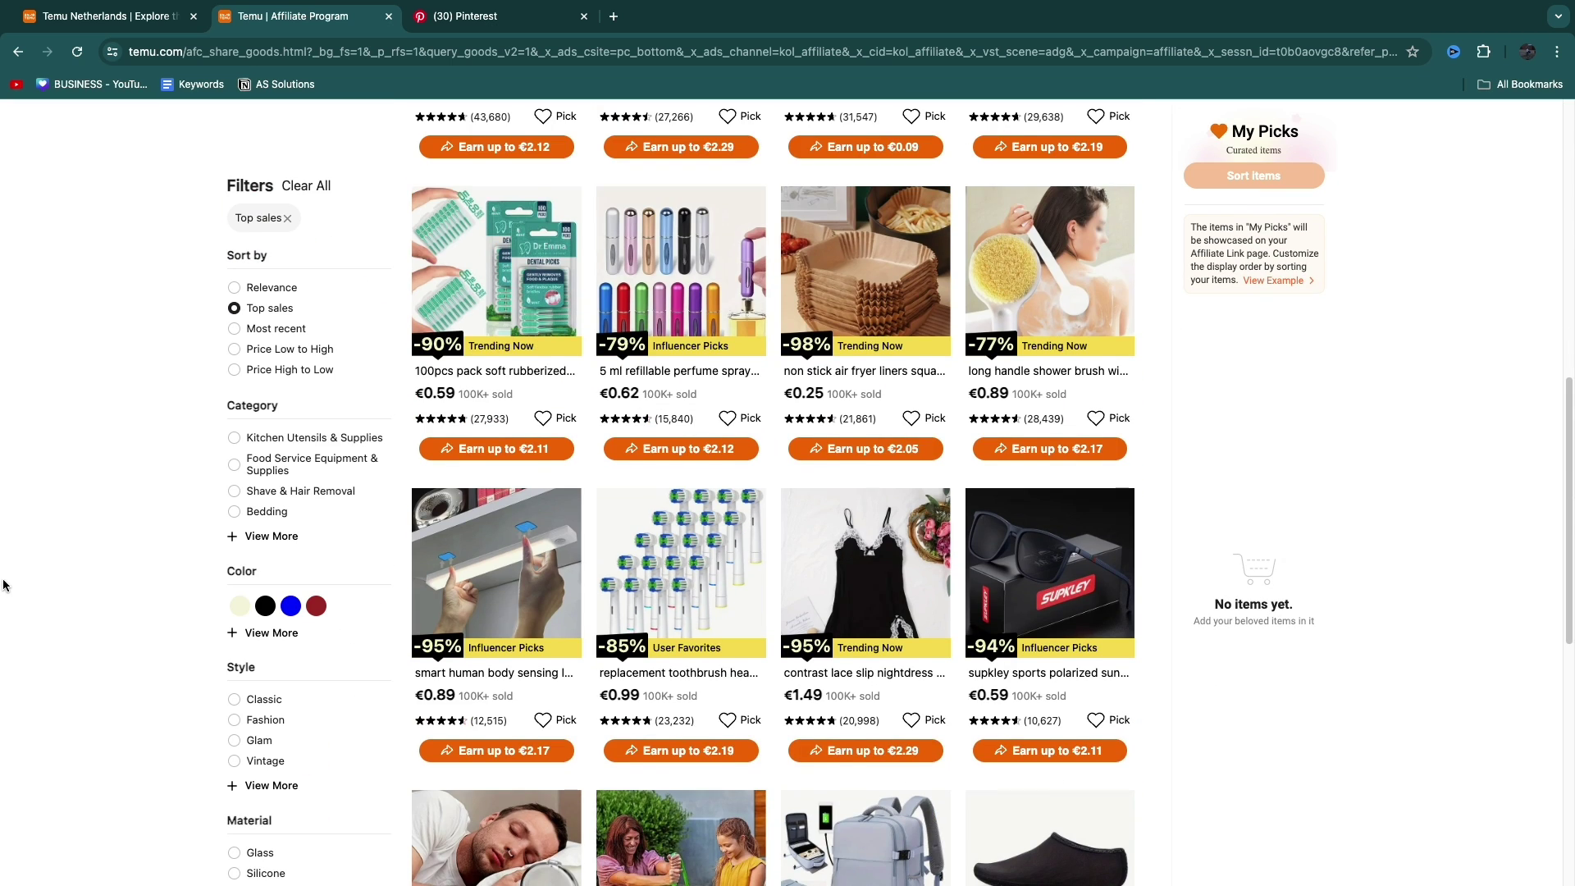
scroll(3, 585, down, 3)
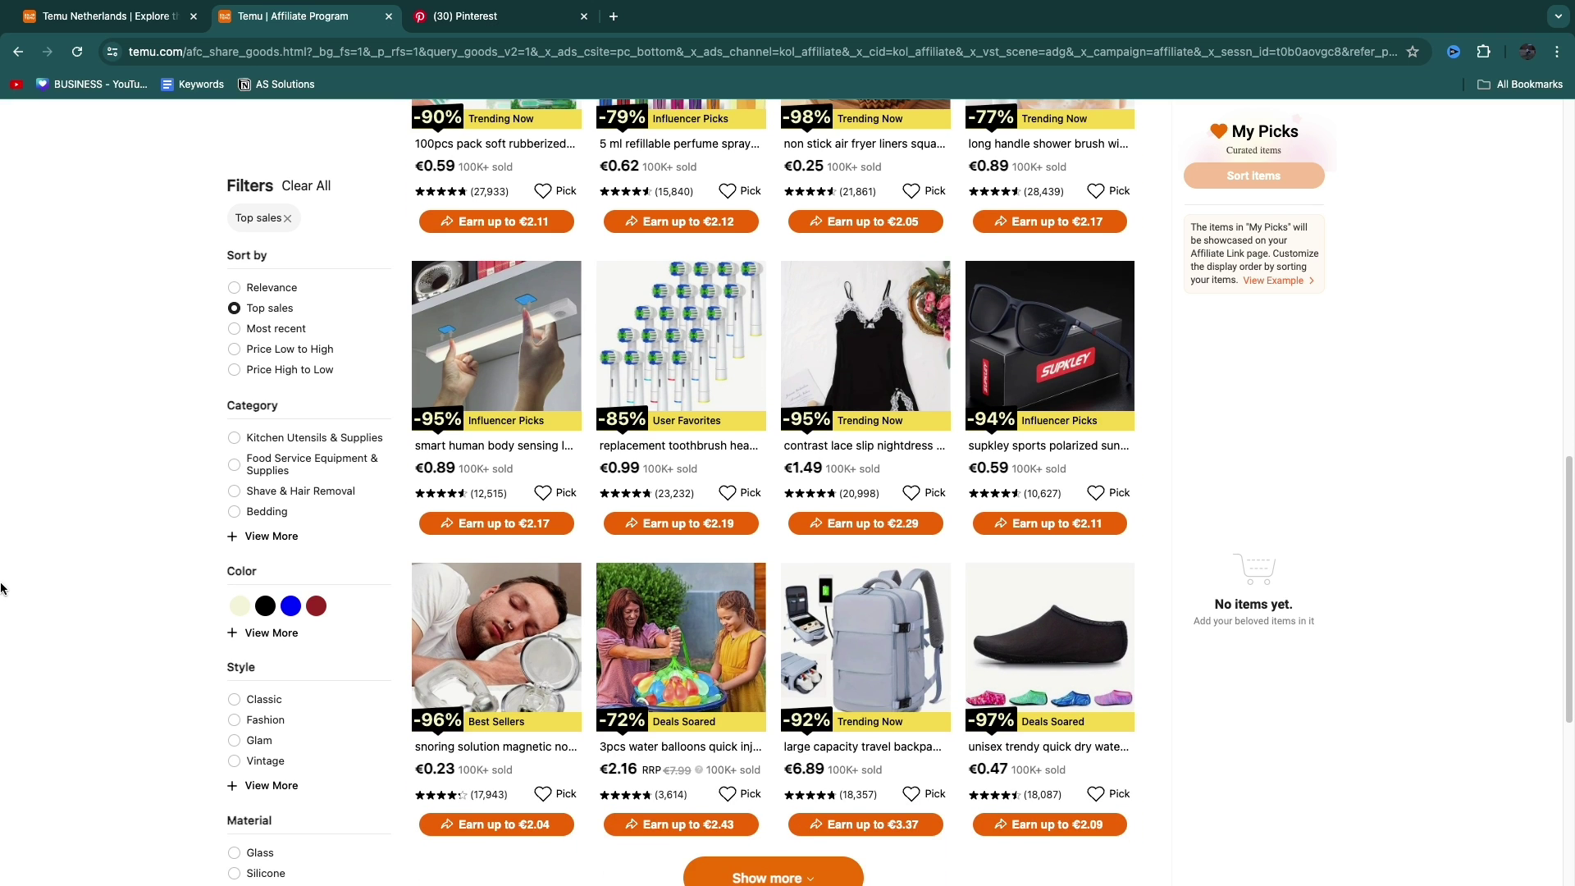
scroll(2, 588, down, 4)
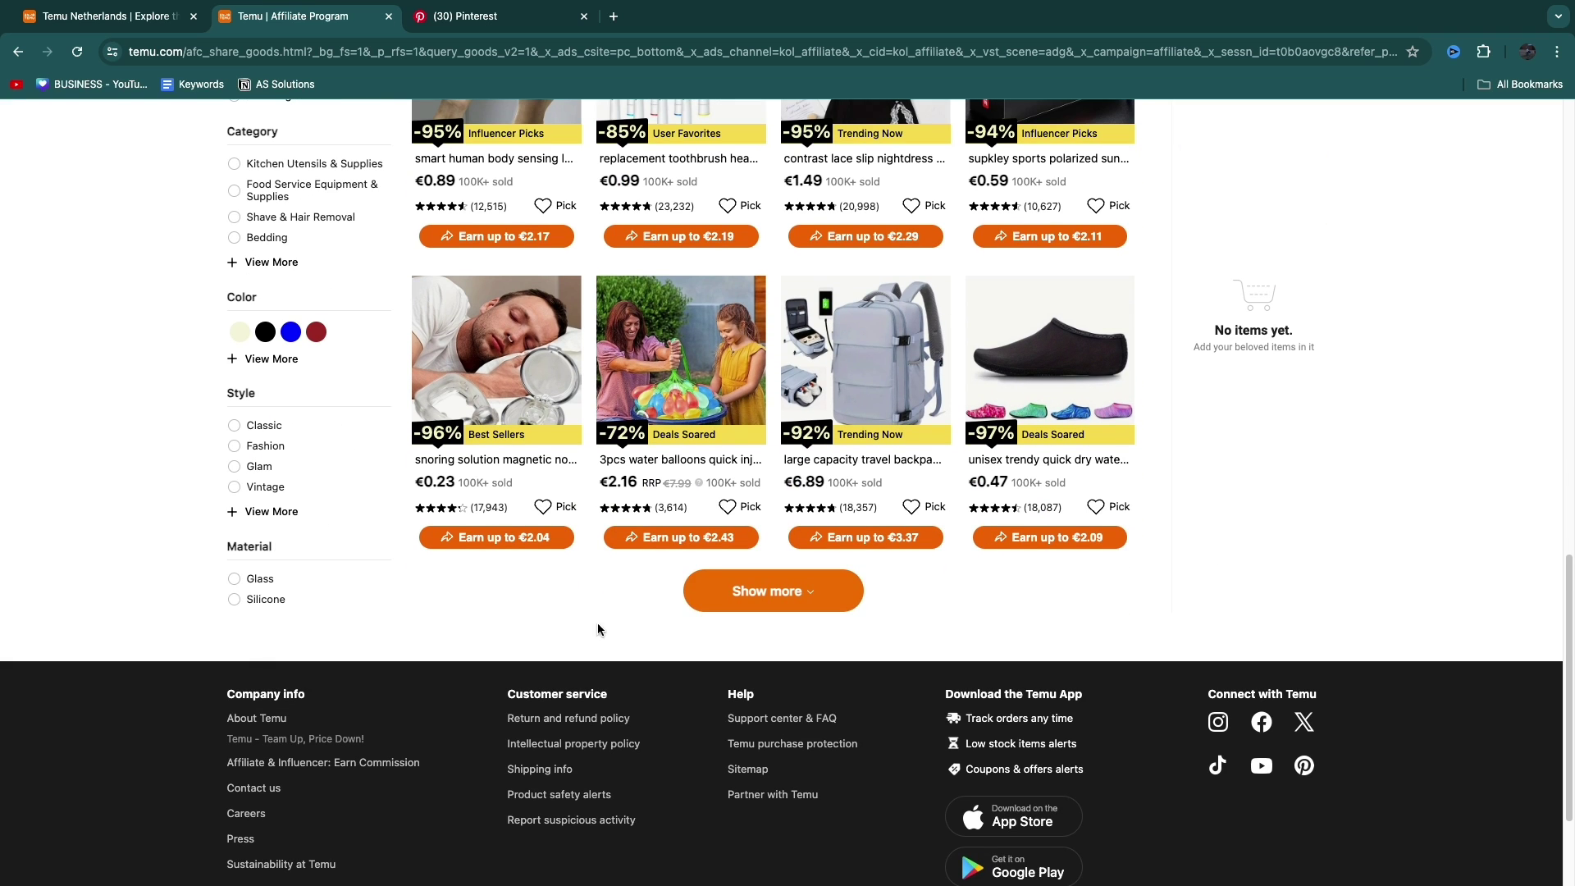
click(776, 588)
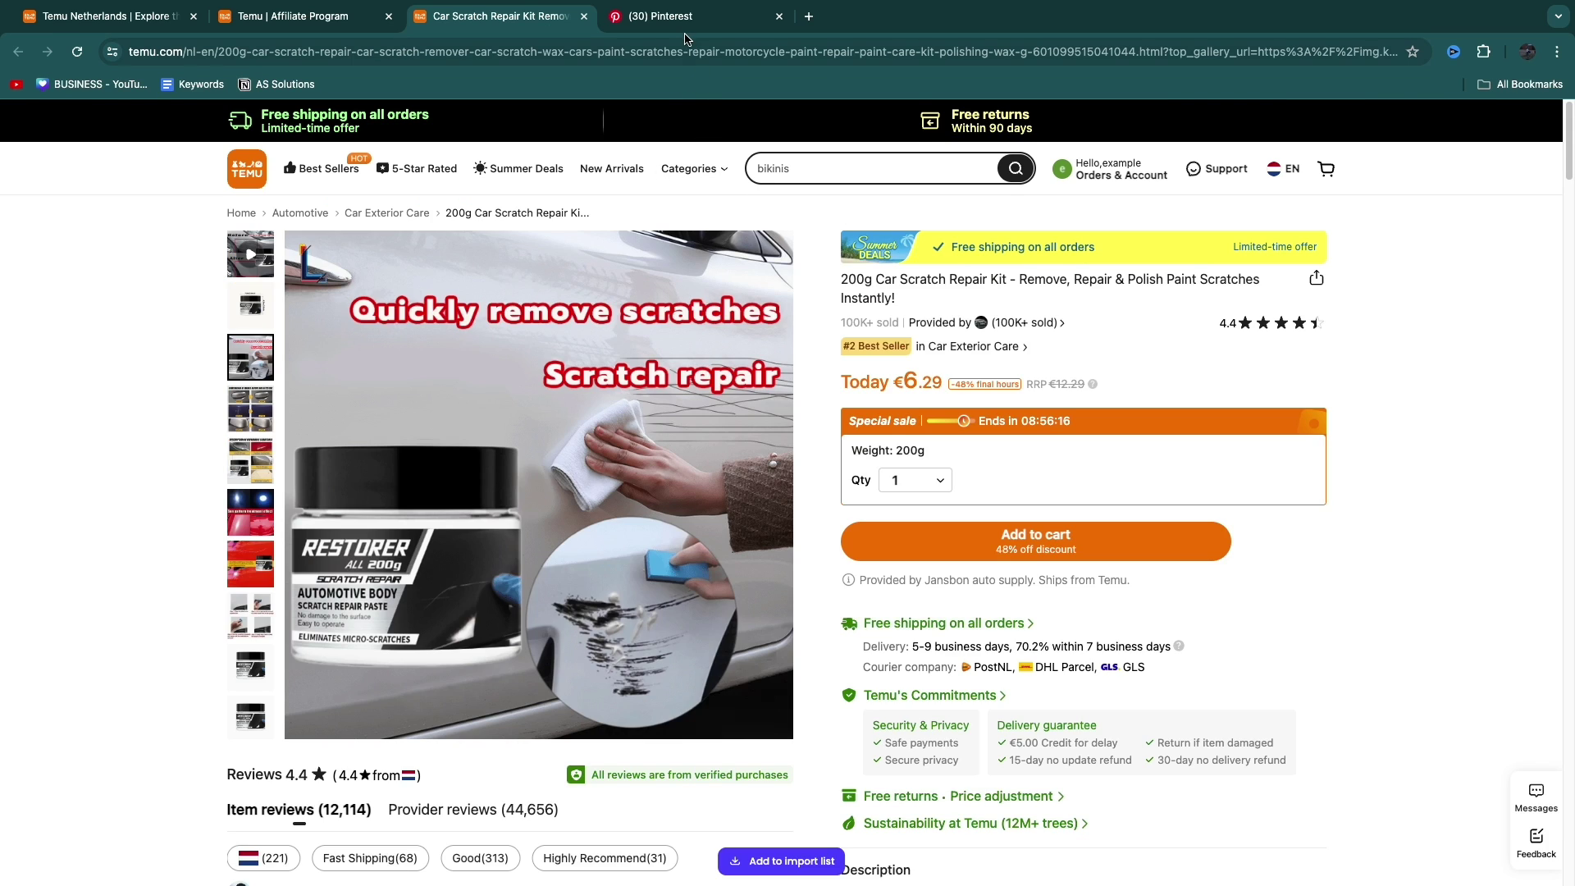
Step: Switch to Pinterest, search for "how to remove car scratches", and return to the Temu car scratch repair kit page
click(660, 17)
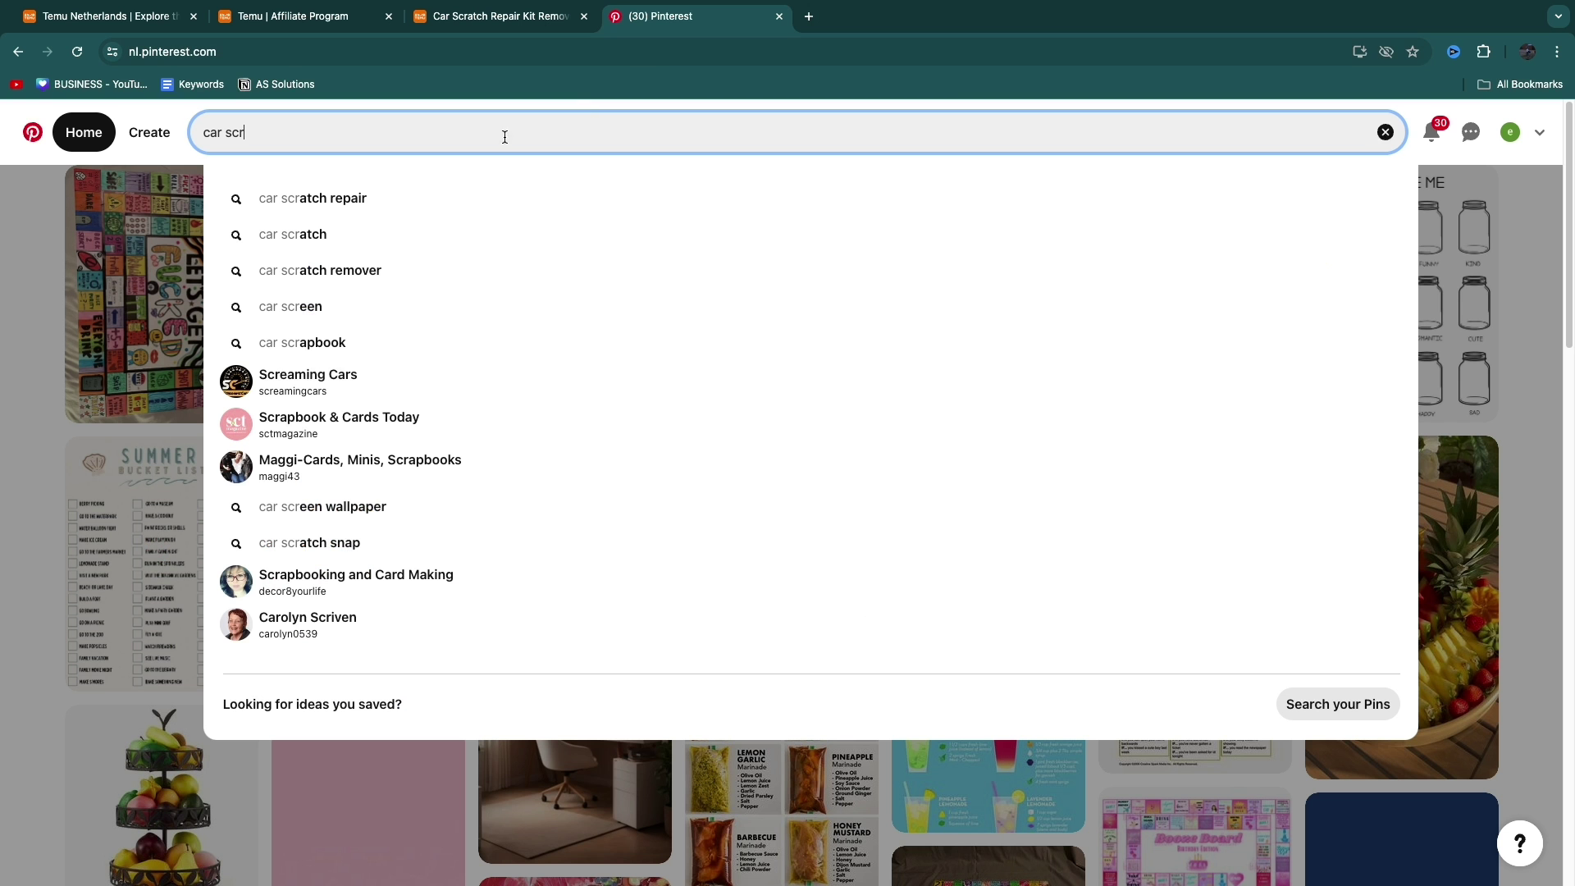
text(at)
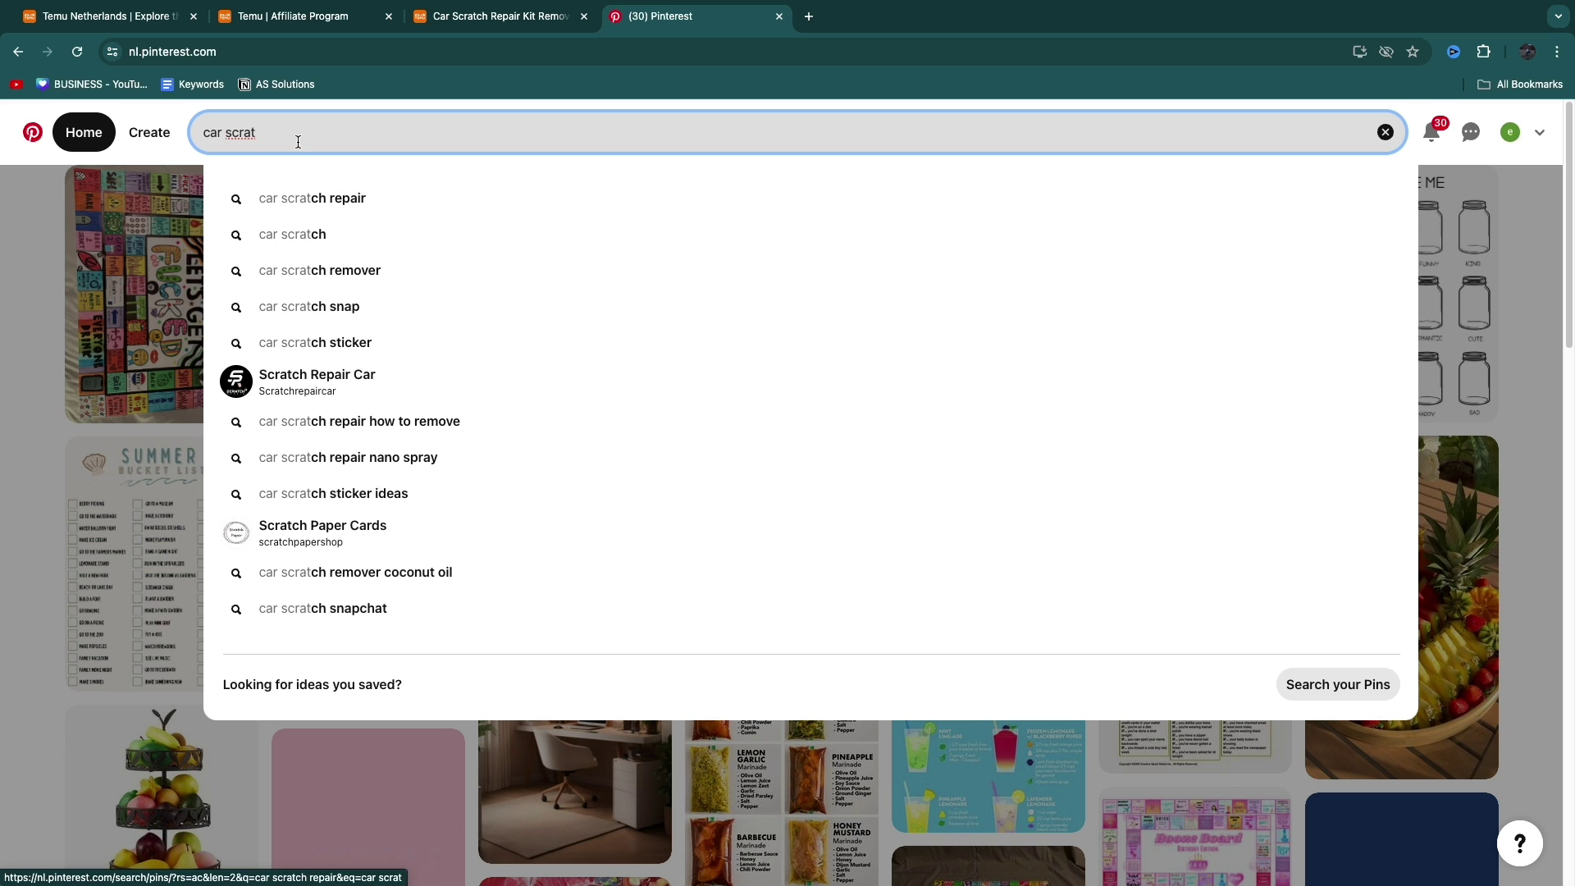
drag(252, 134, 153, 128)
text(how )
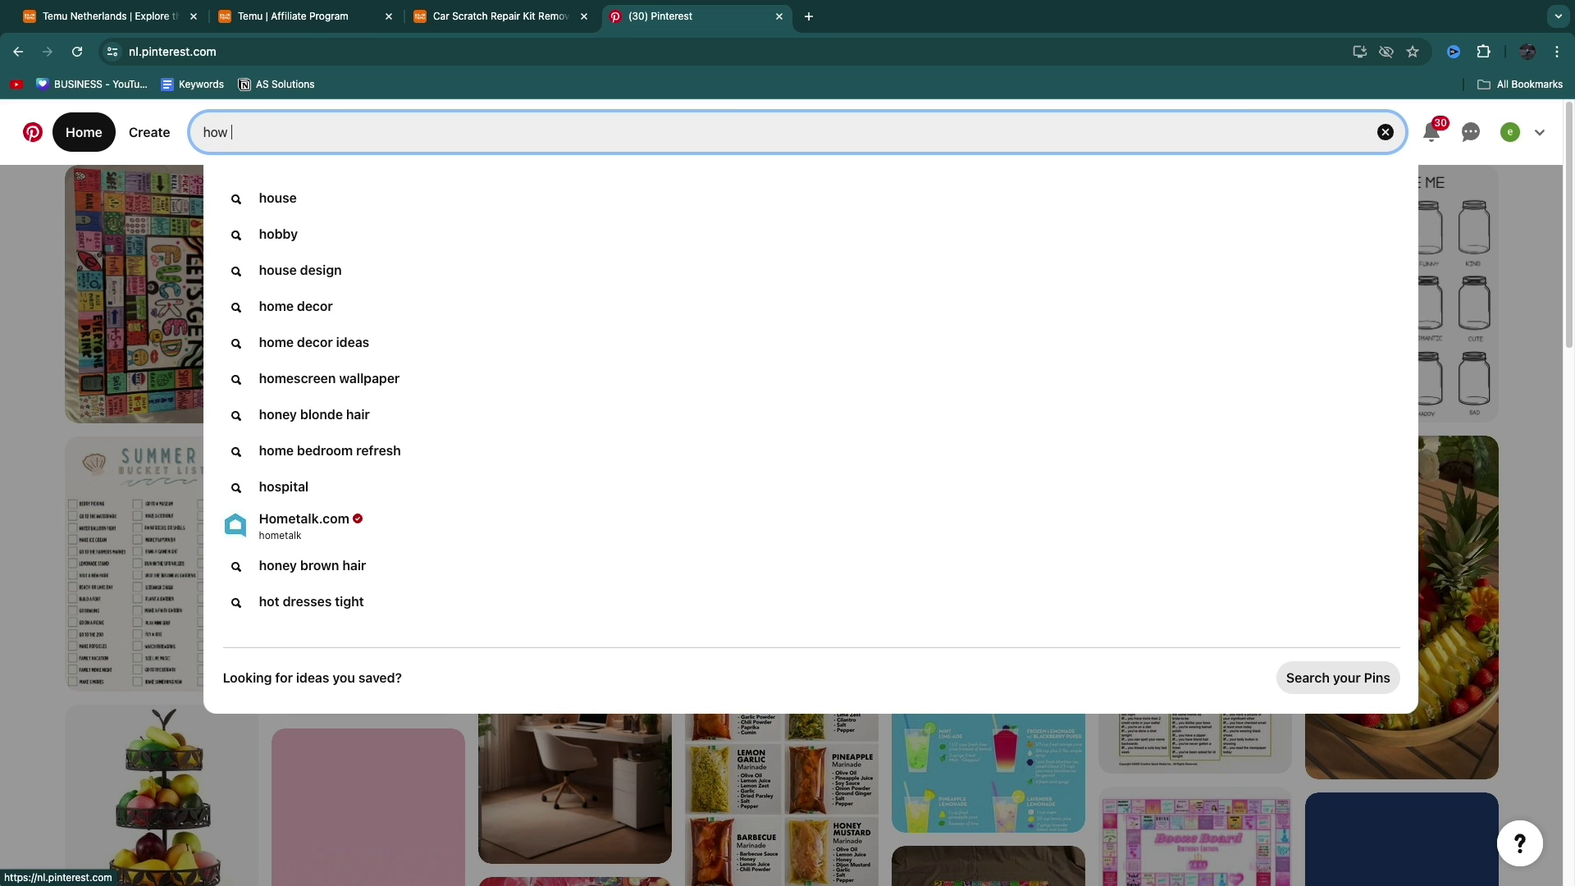
text(to remove car sc)
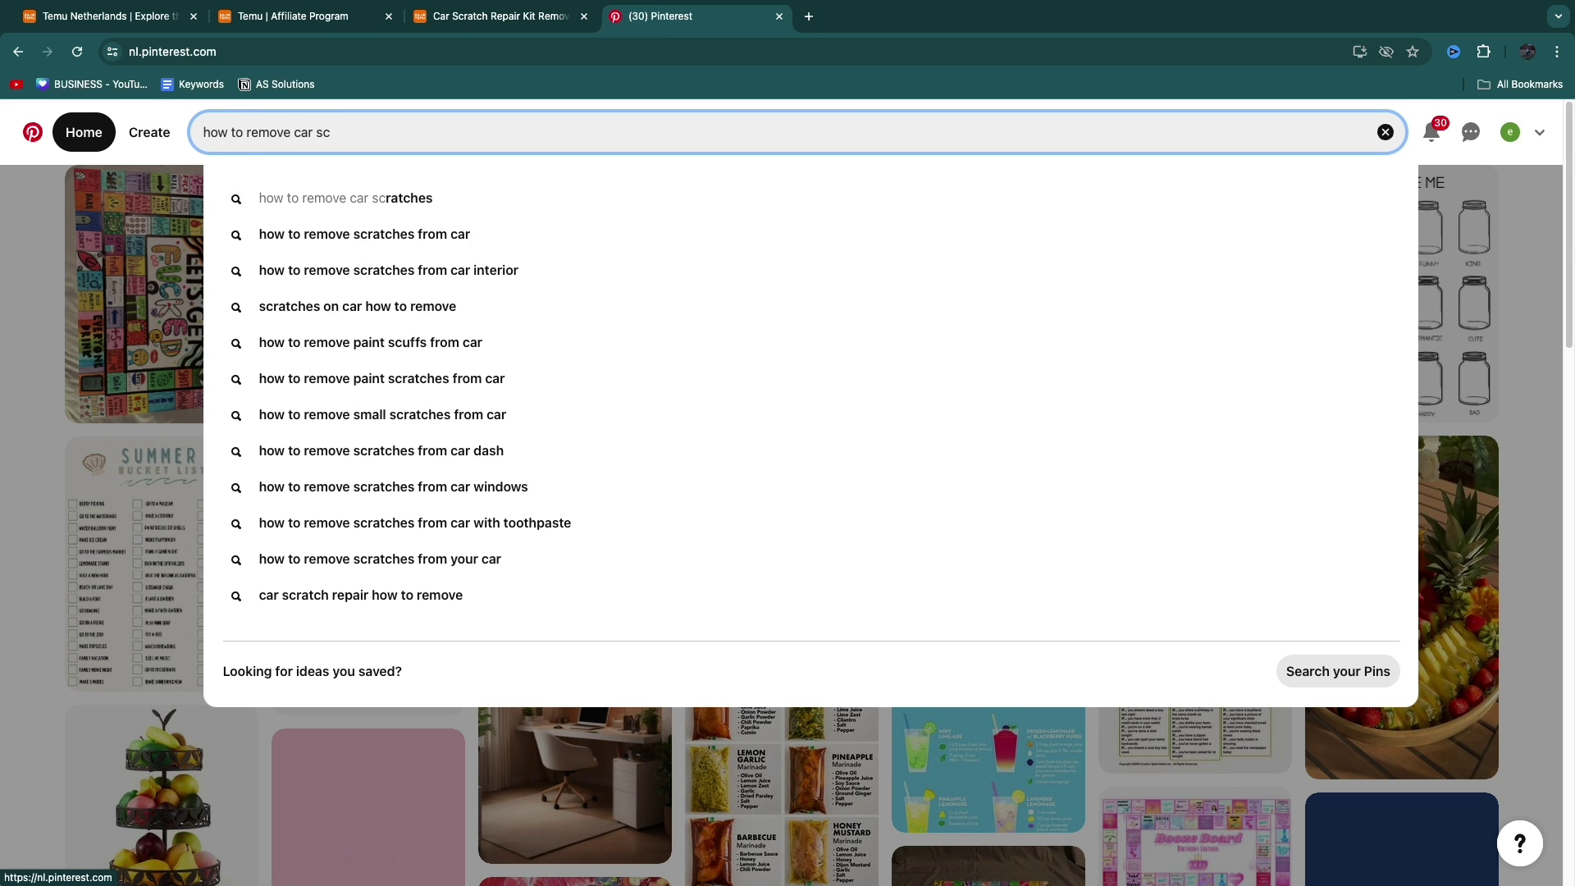
click(414, 202)
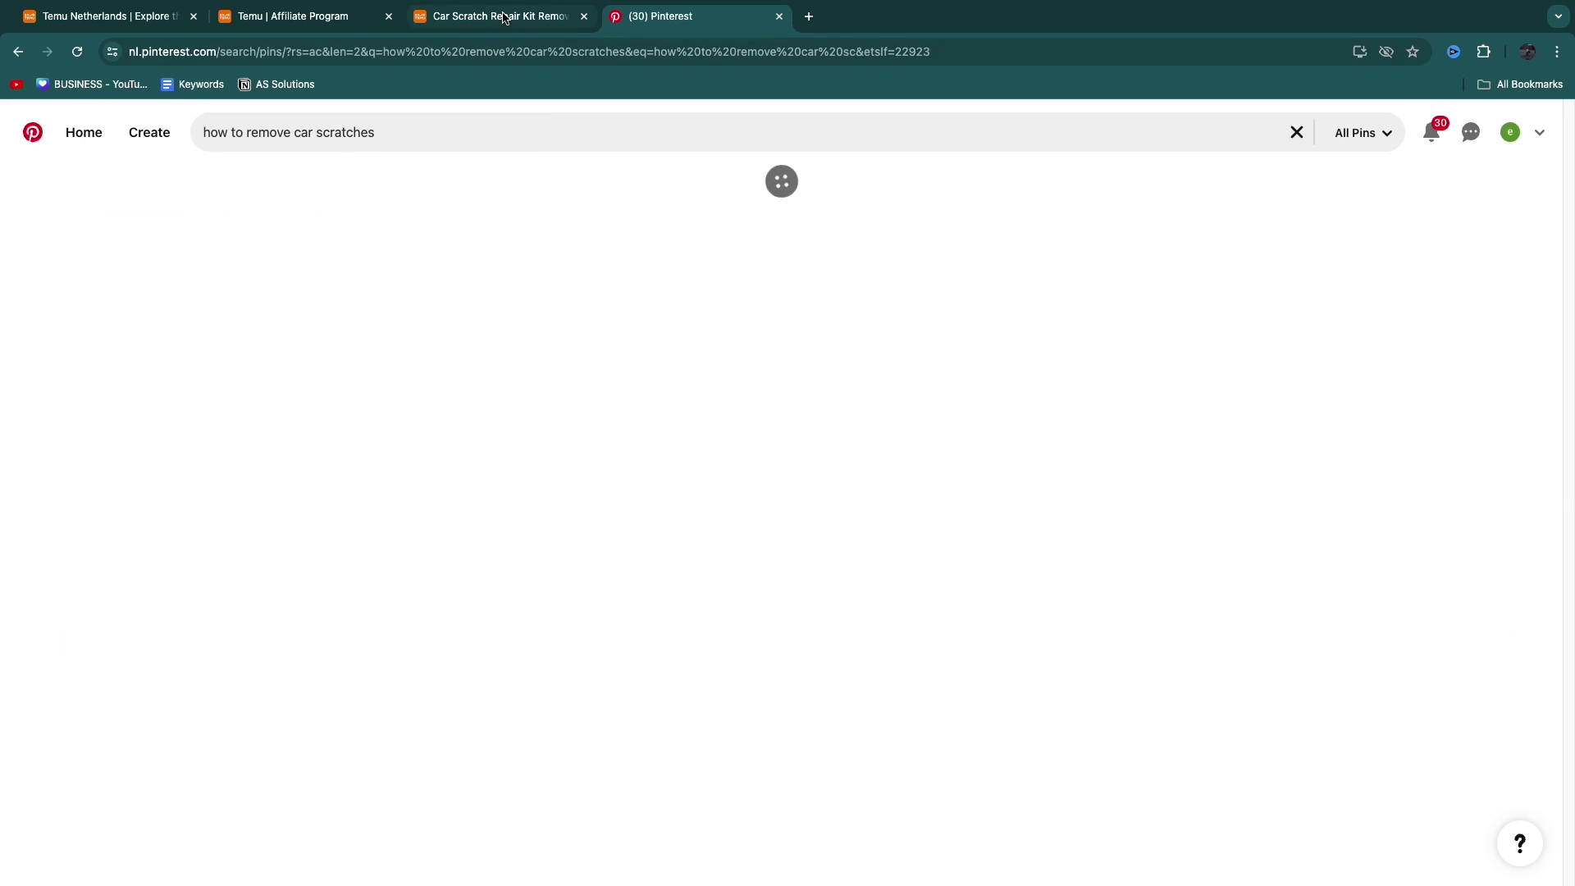
click(474, 15)
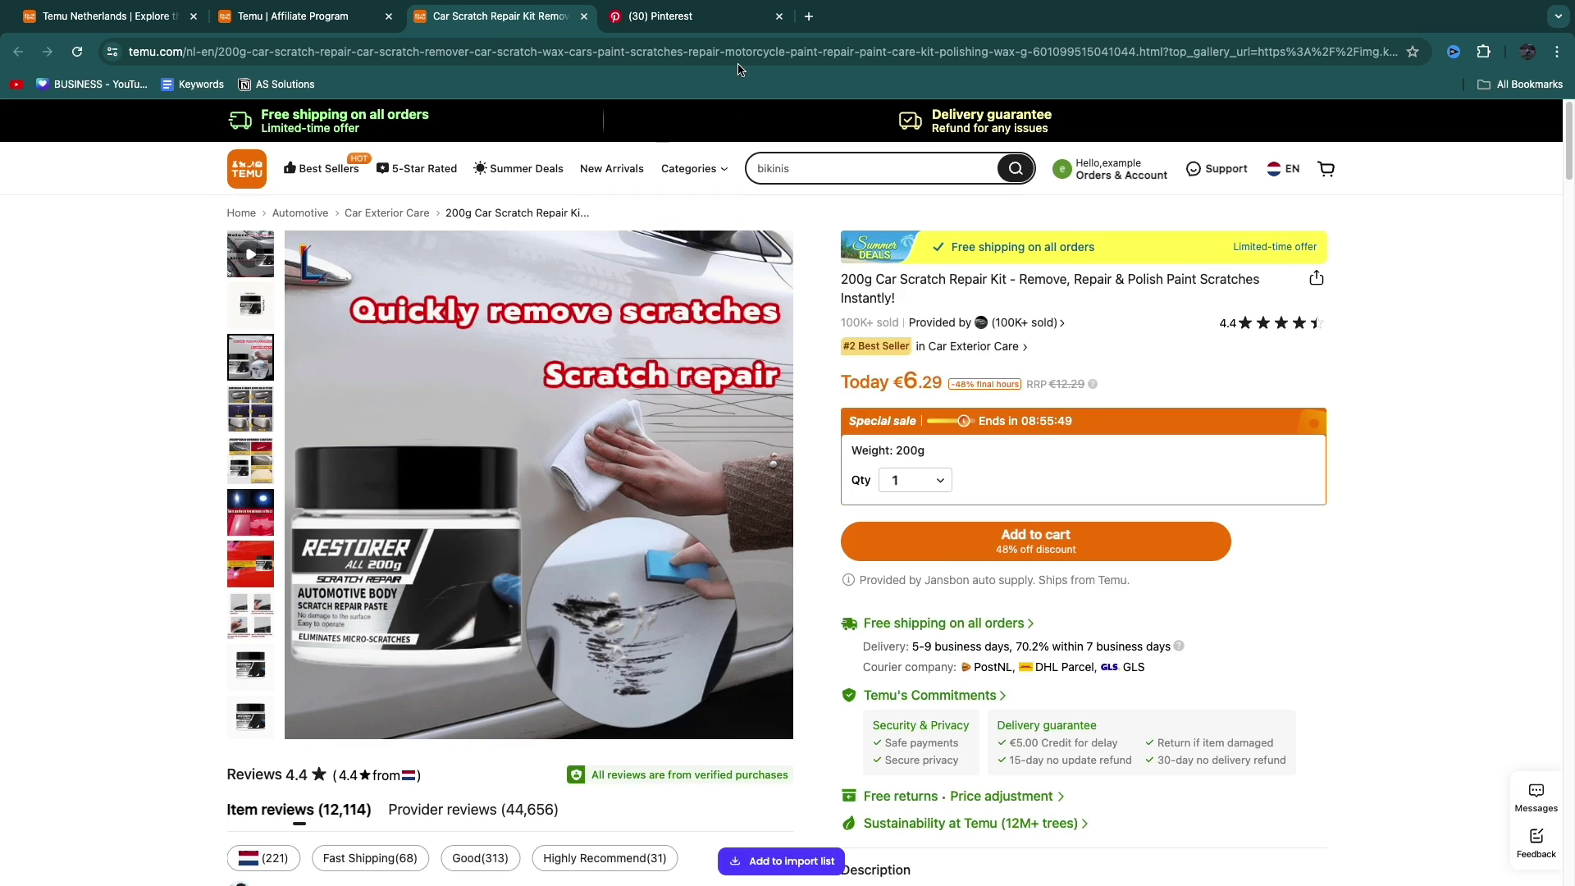
Step: Save the car scratch repair kit's product video from the Temu page to the Downloads folder
click(759, 16)
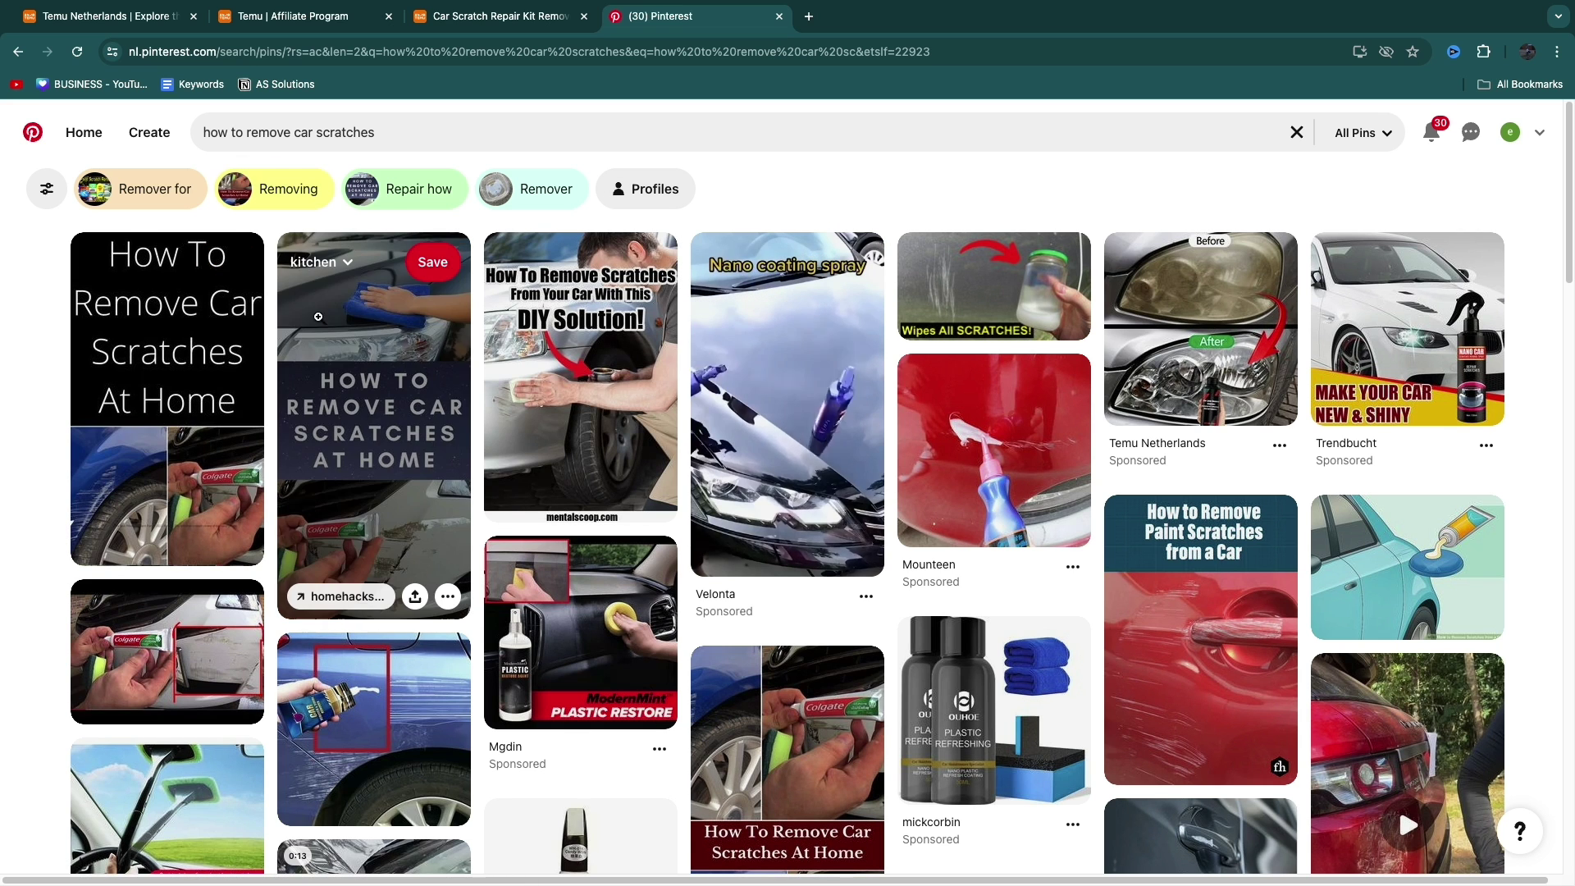
click(496, 30)
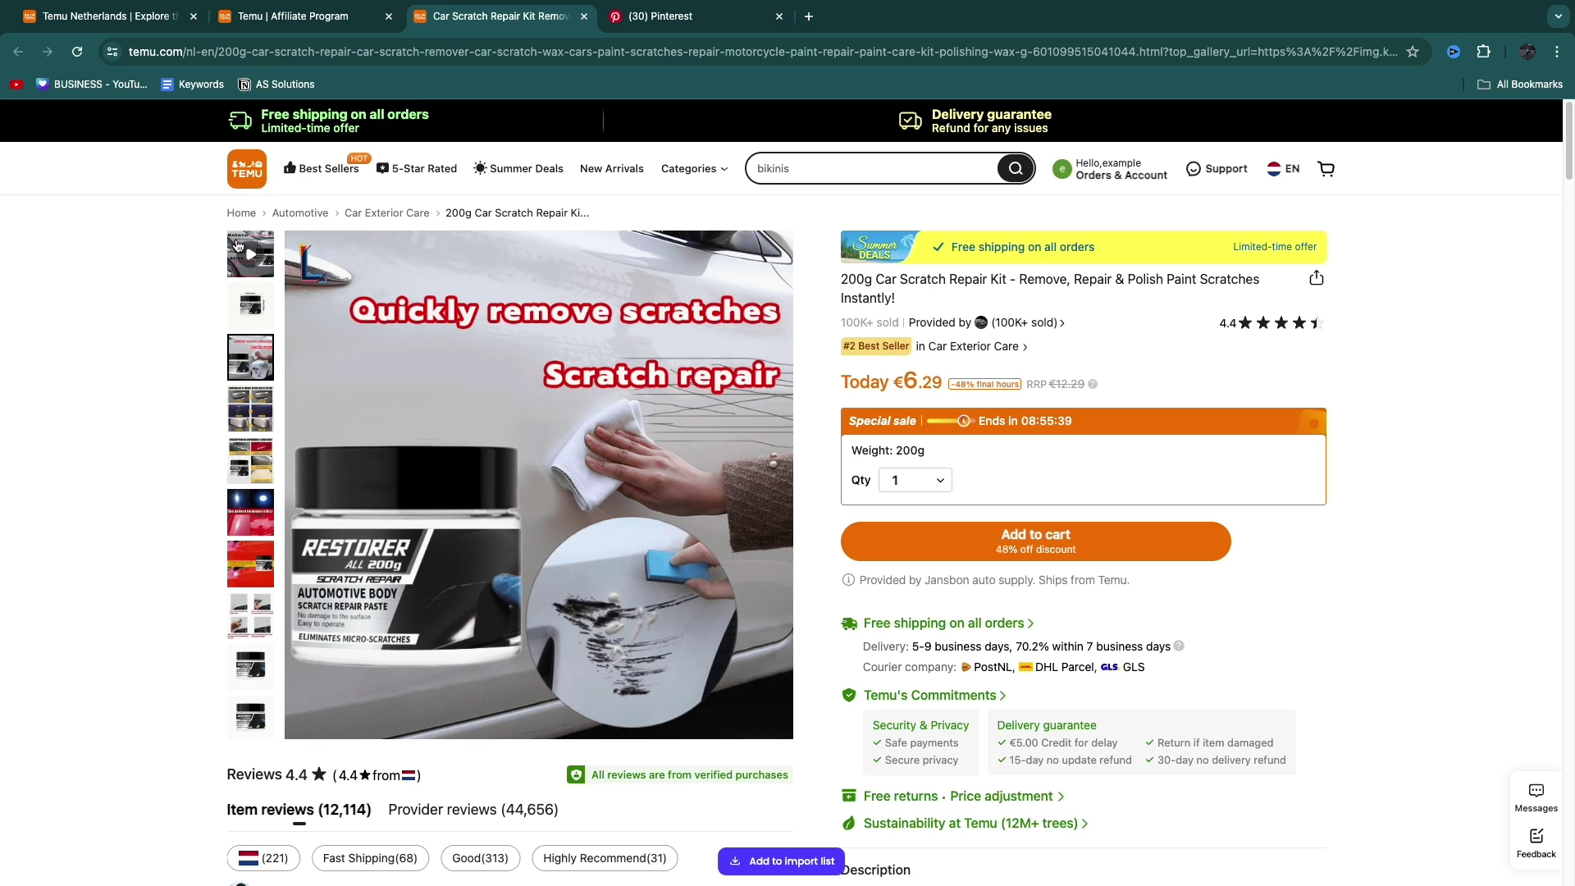
click(541, 486)
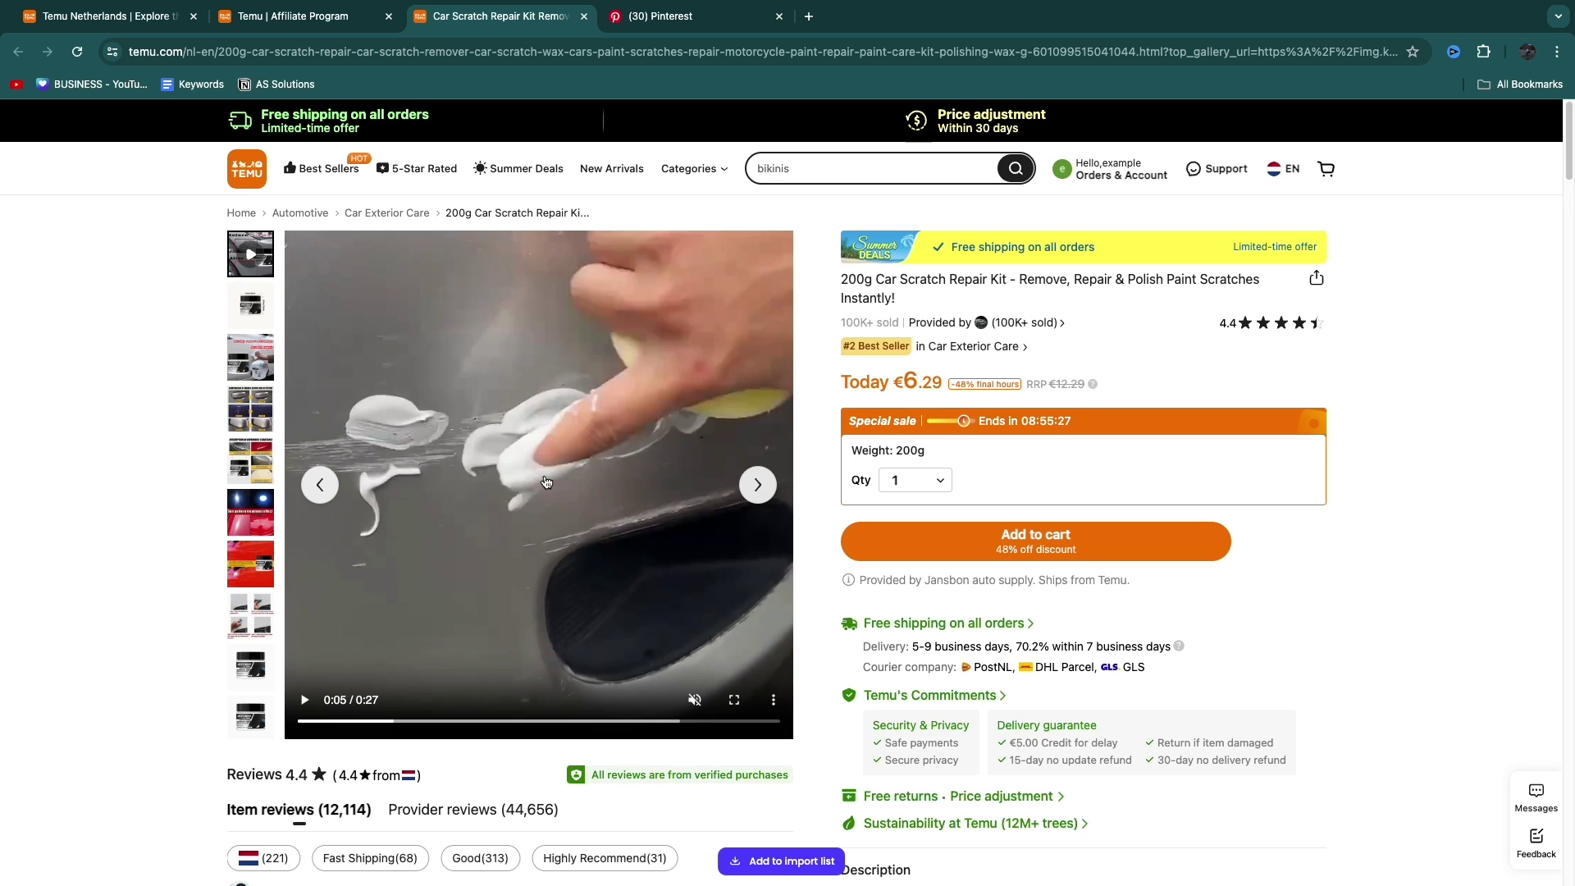
right_click(509, 423)
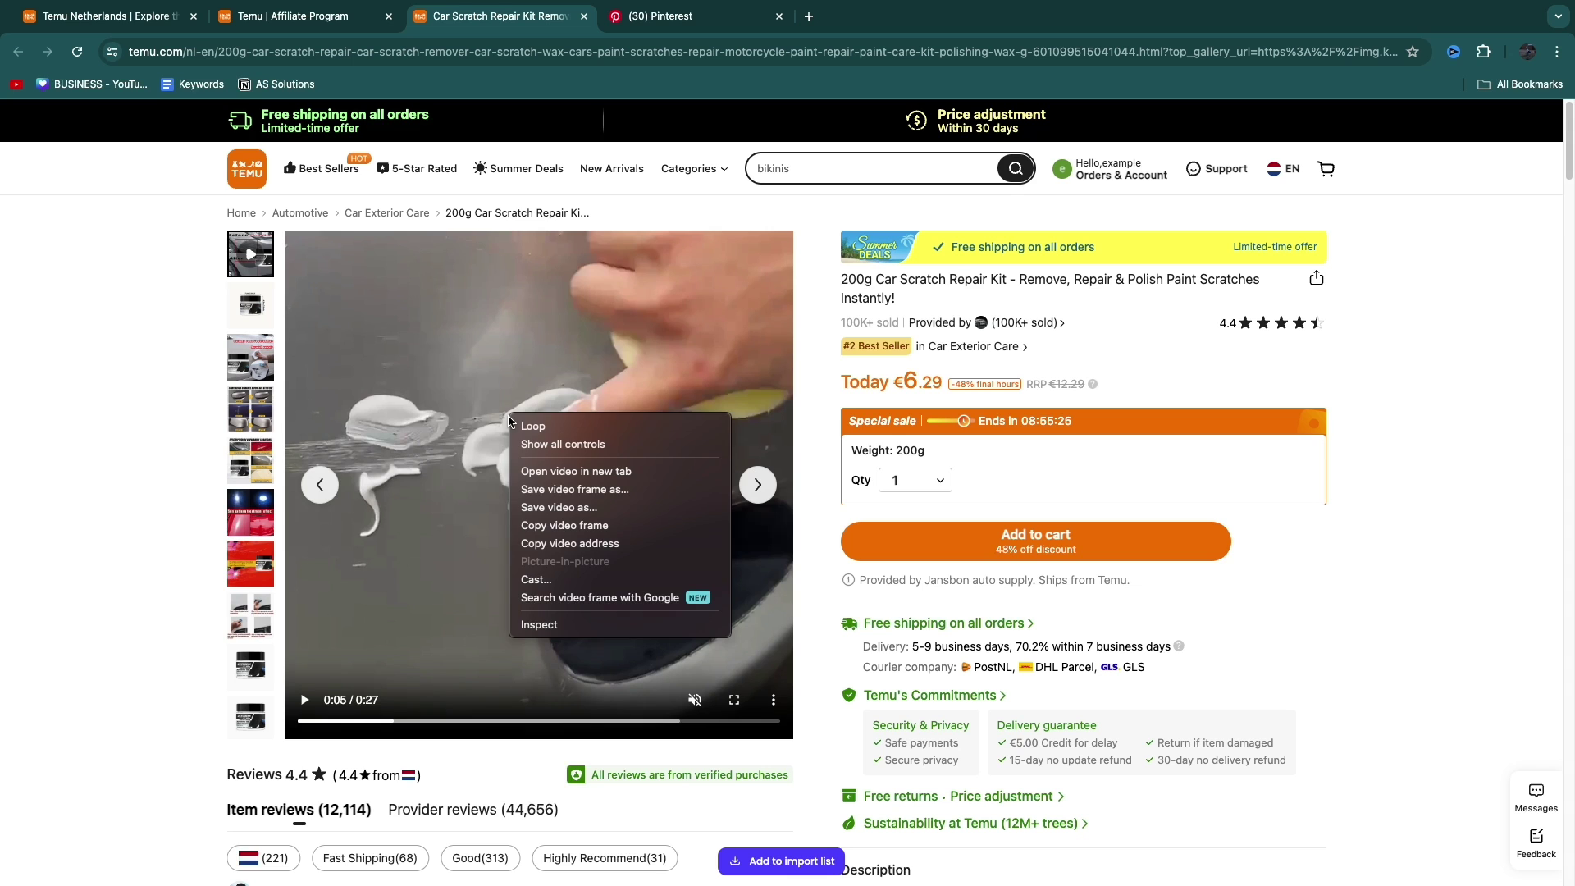
click(563, 507)
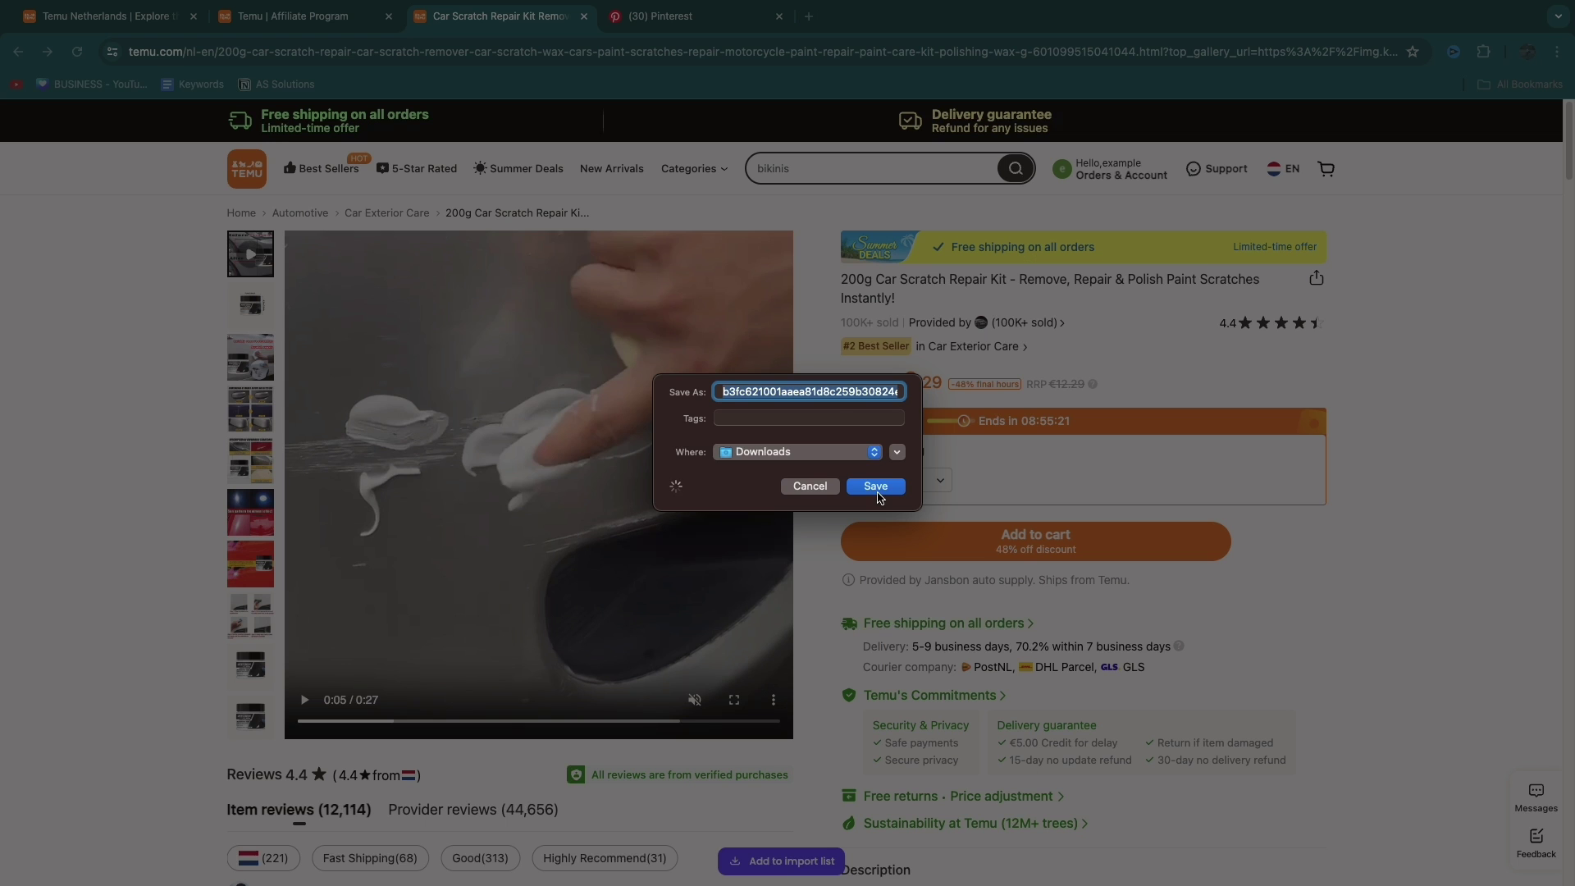
click(875, 489)
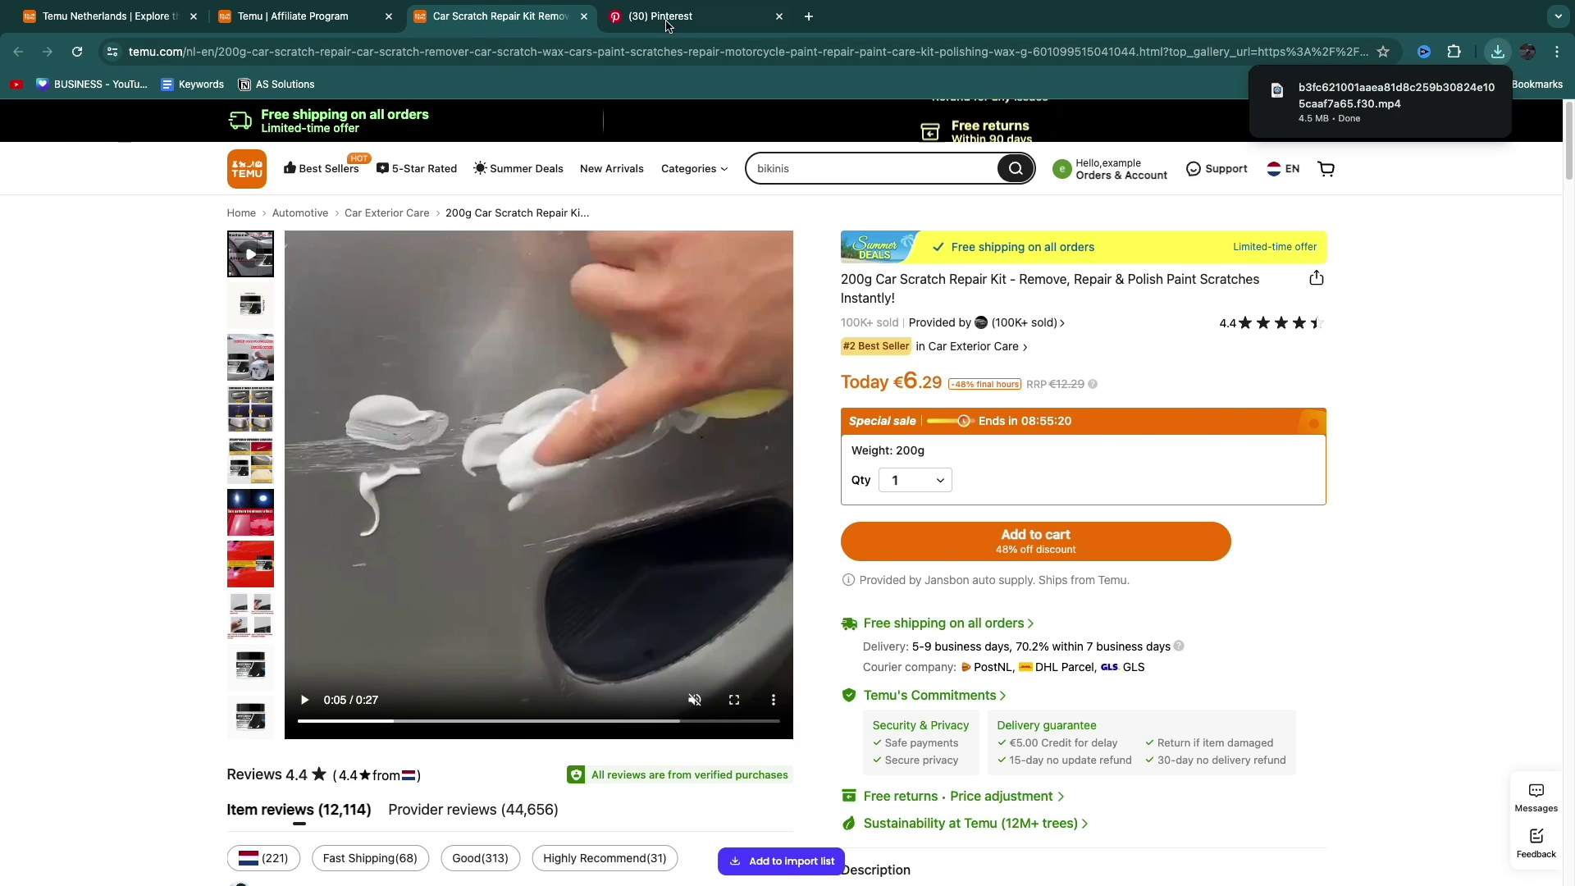
Step: Switch to Pinterest, start a new pin and add the downloaded product video to it
click(666, 16)
click(151, 134)
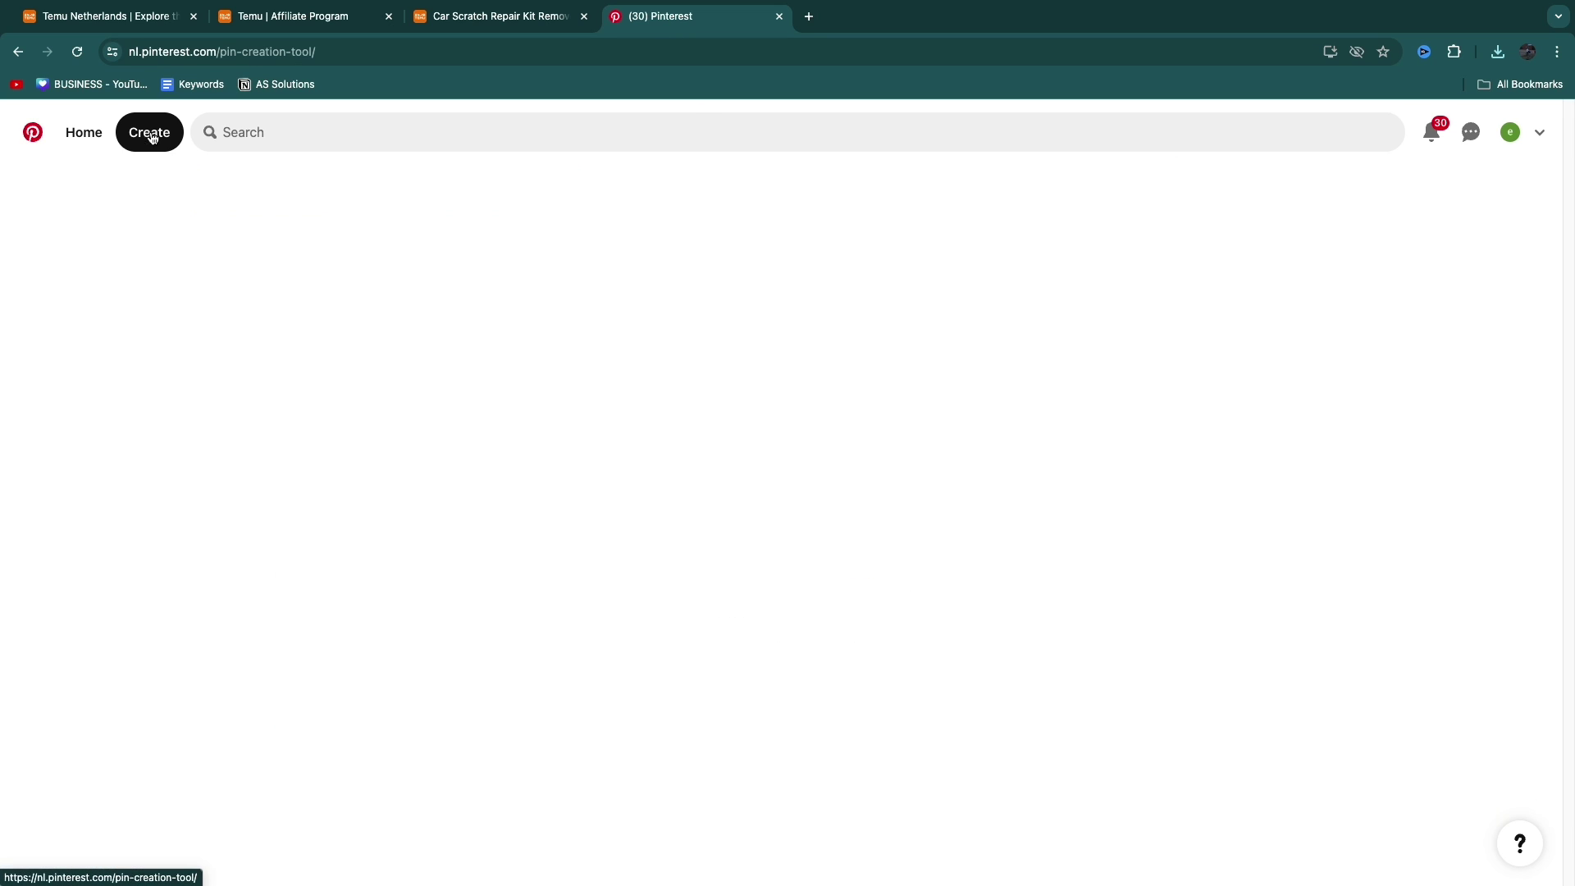
click(1493, 47)
drag(1371, 134, 566, 422)
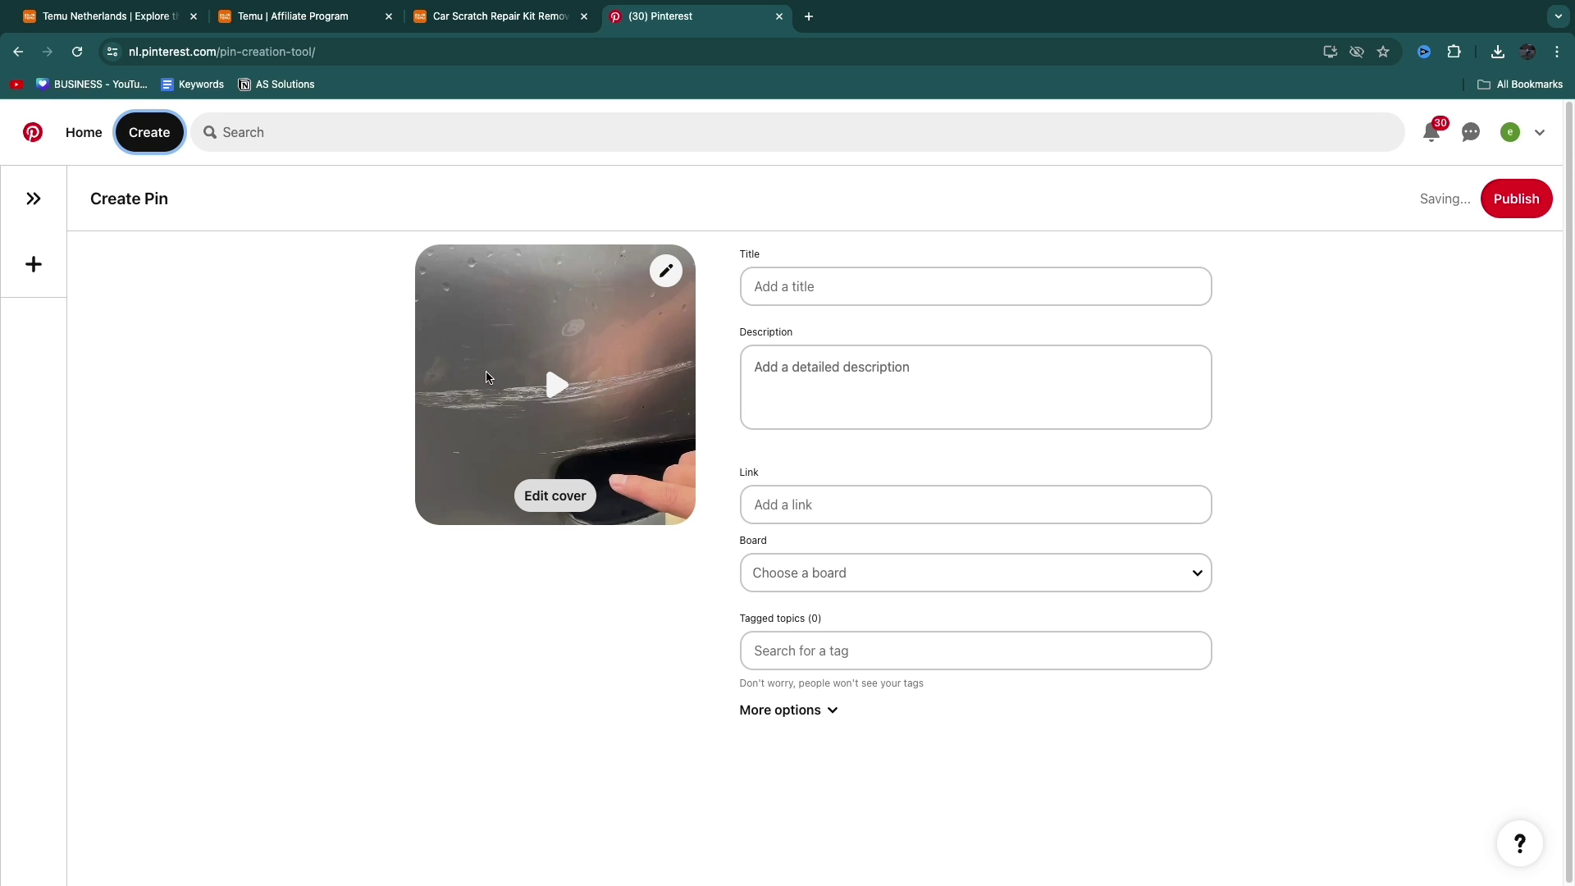
Step: View the kit's before-and-after image on Temu, and set the pin's cover to the frame with white paste on the scratch
click(509, 15)
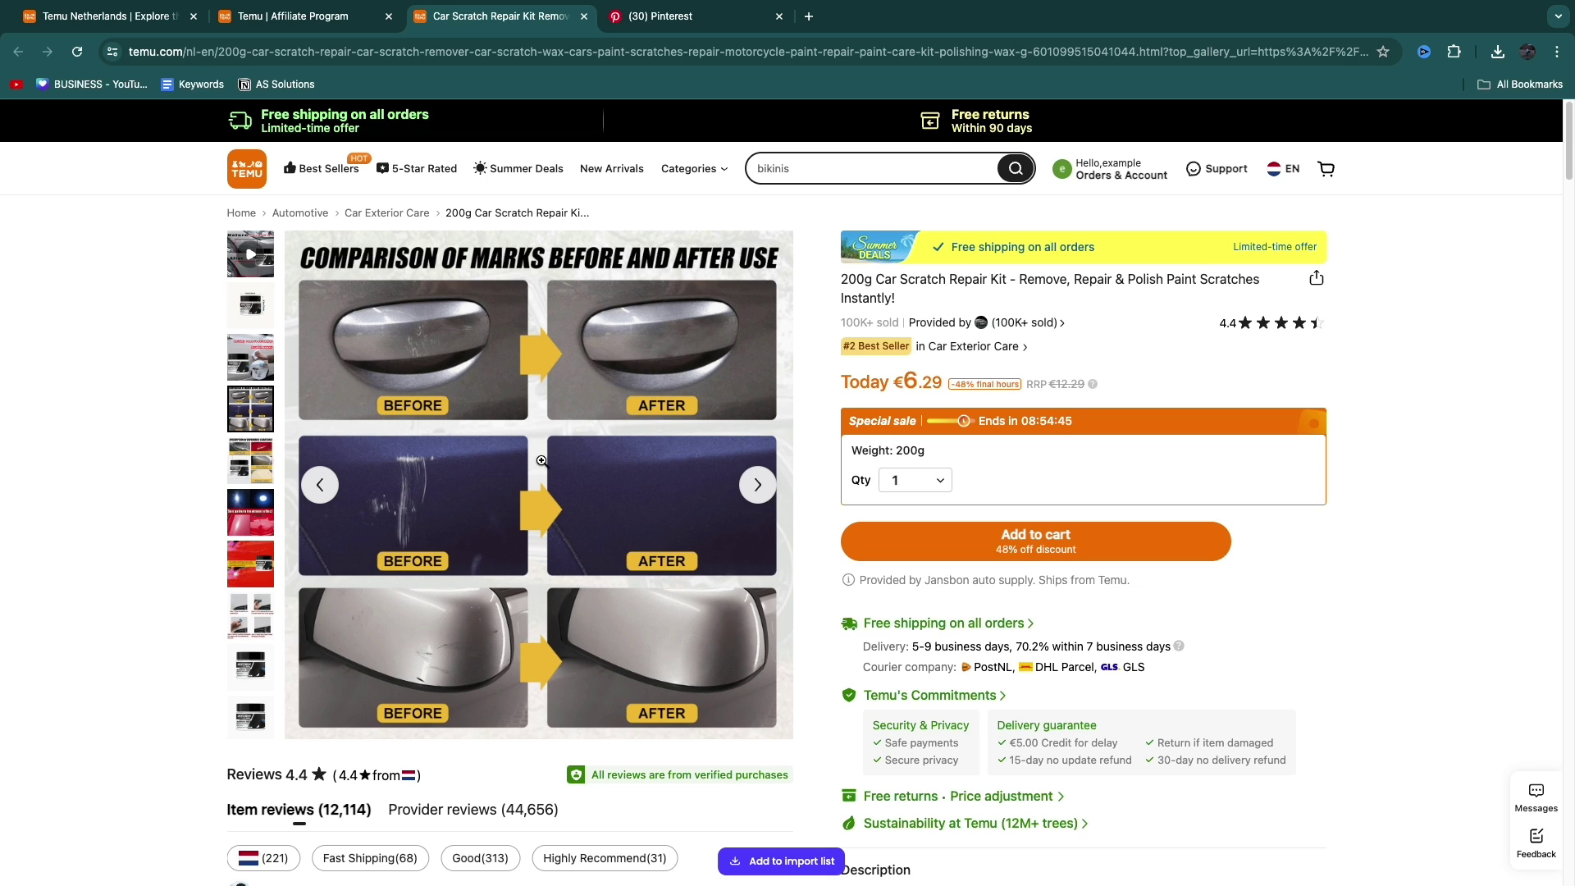
click(676, 28)
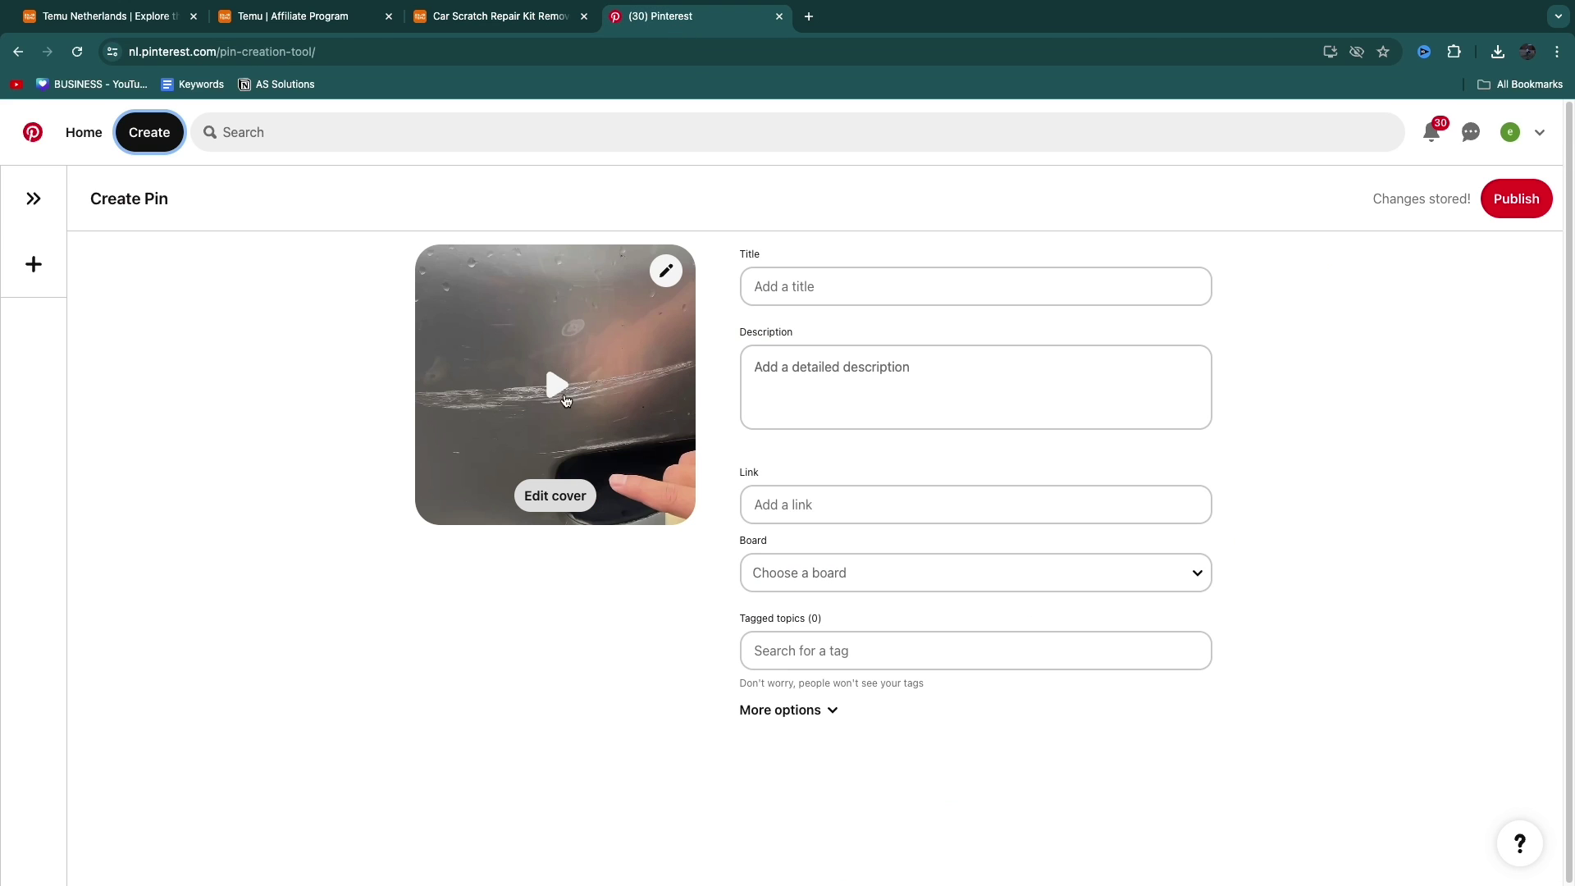
click(542, 501)
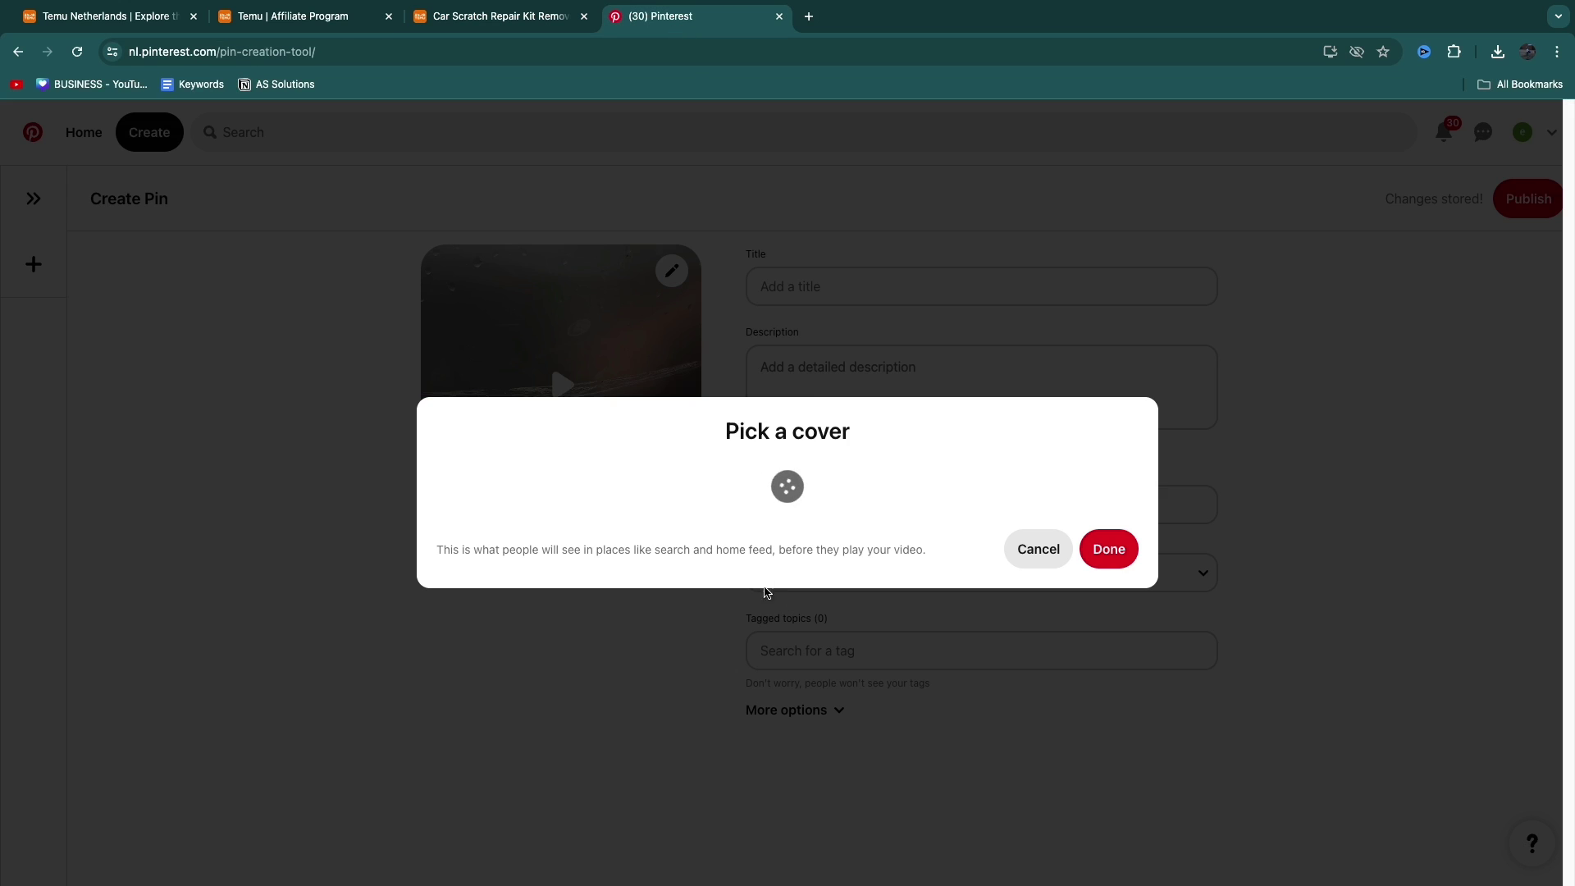
click(548, 497)
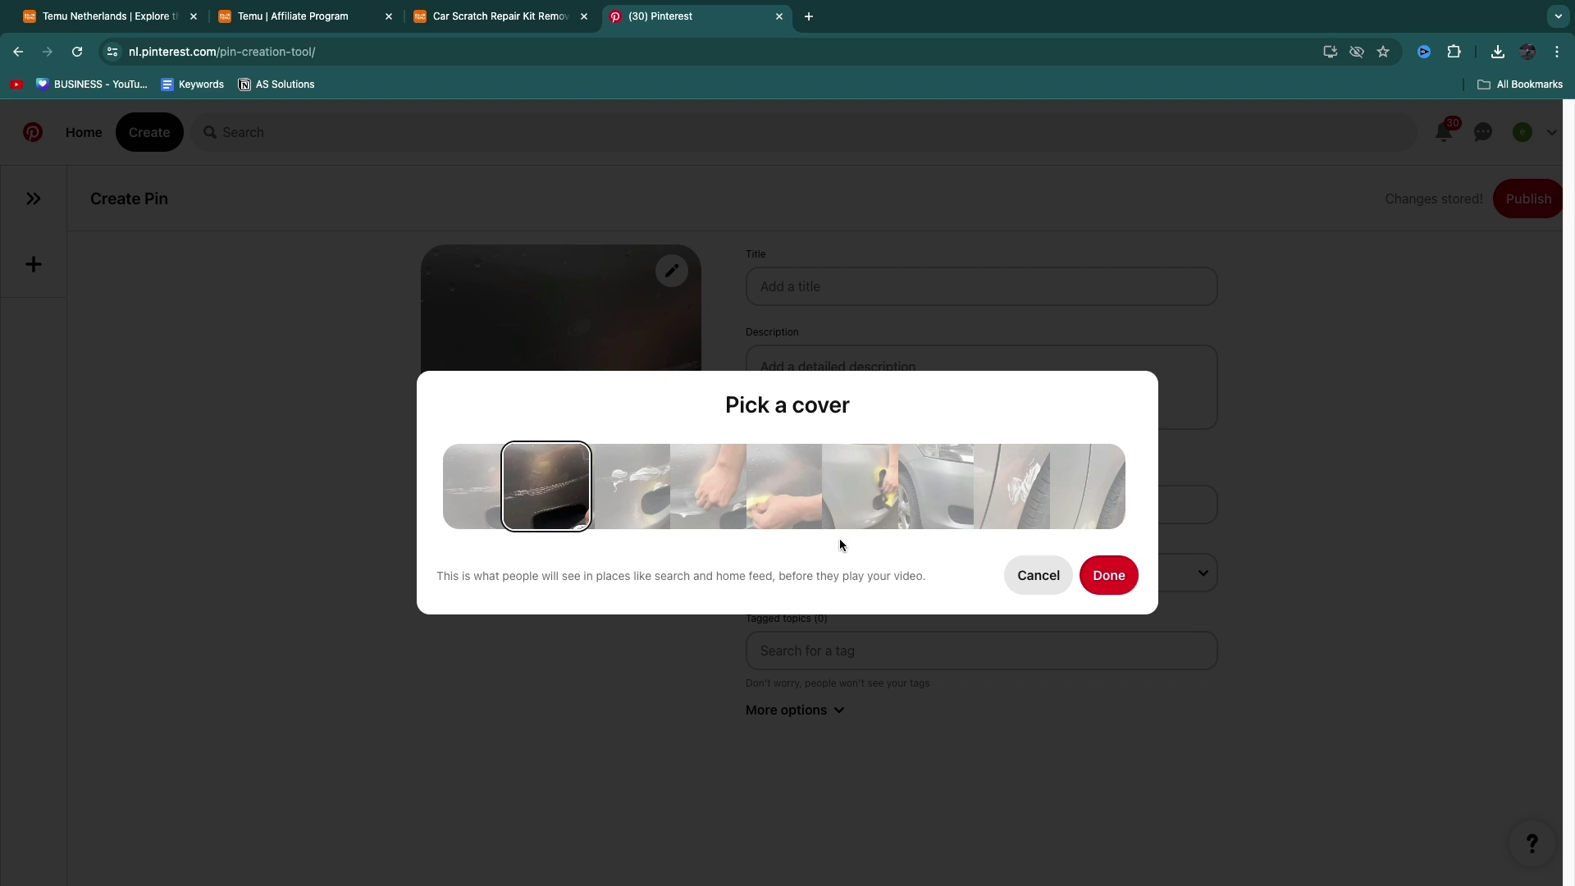
click(596, 525)
click(1113, 574)
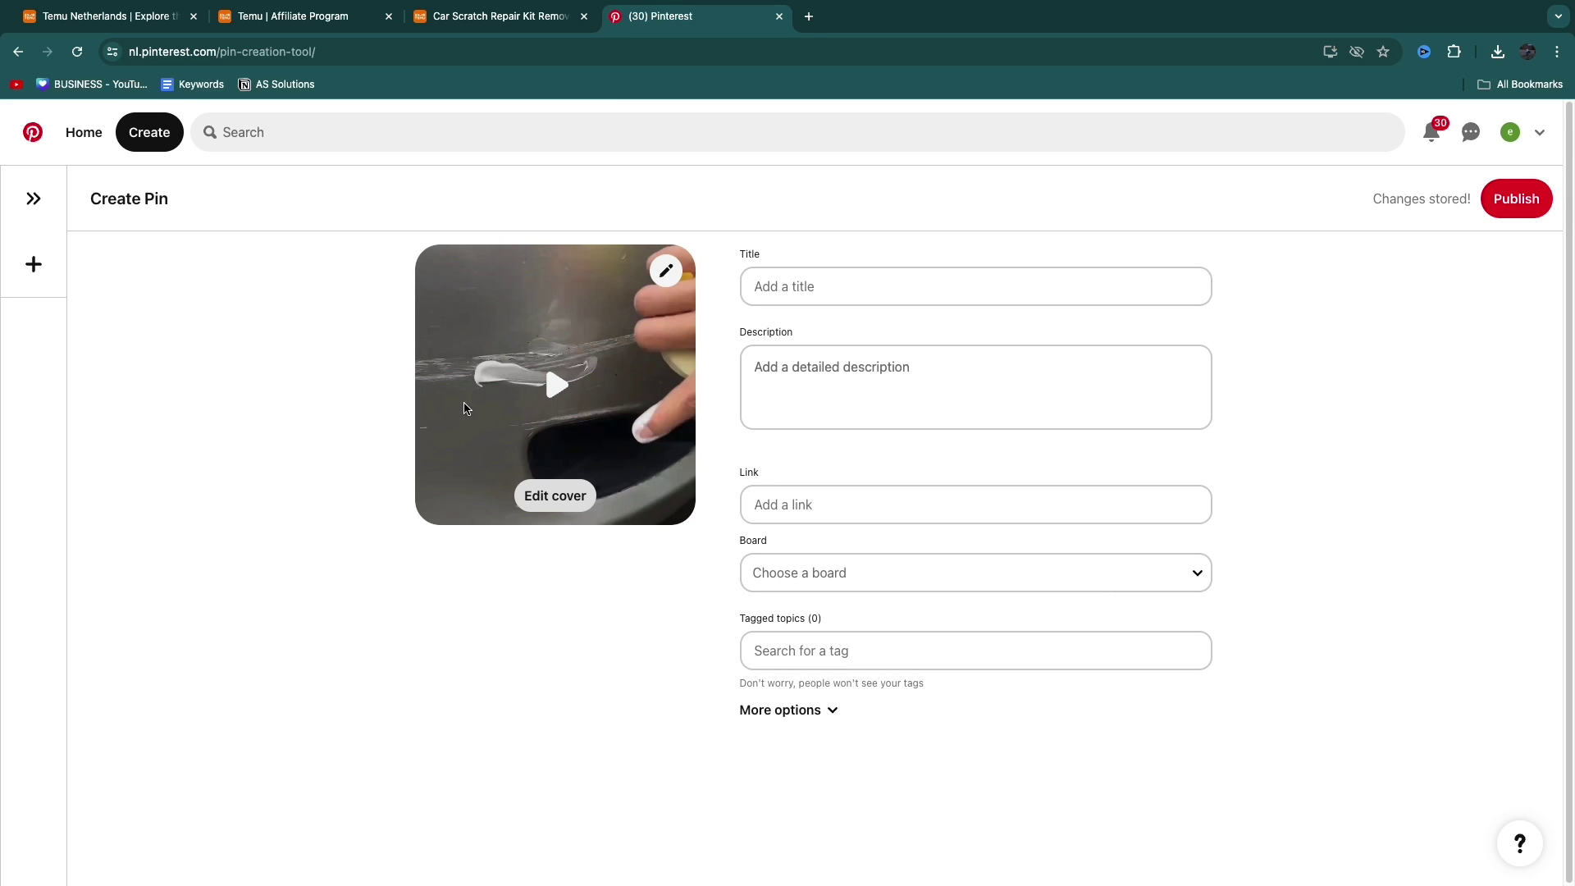
Step: Check Pinterest's search suggestions for "how to remove car sc" and title the pin "How to Remove Car Scrathes? (easy fix)"
click(786, 283)
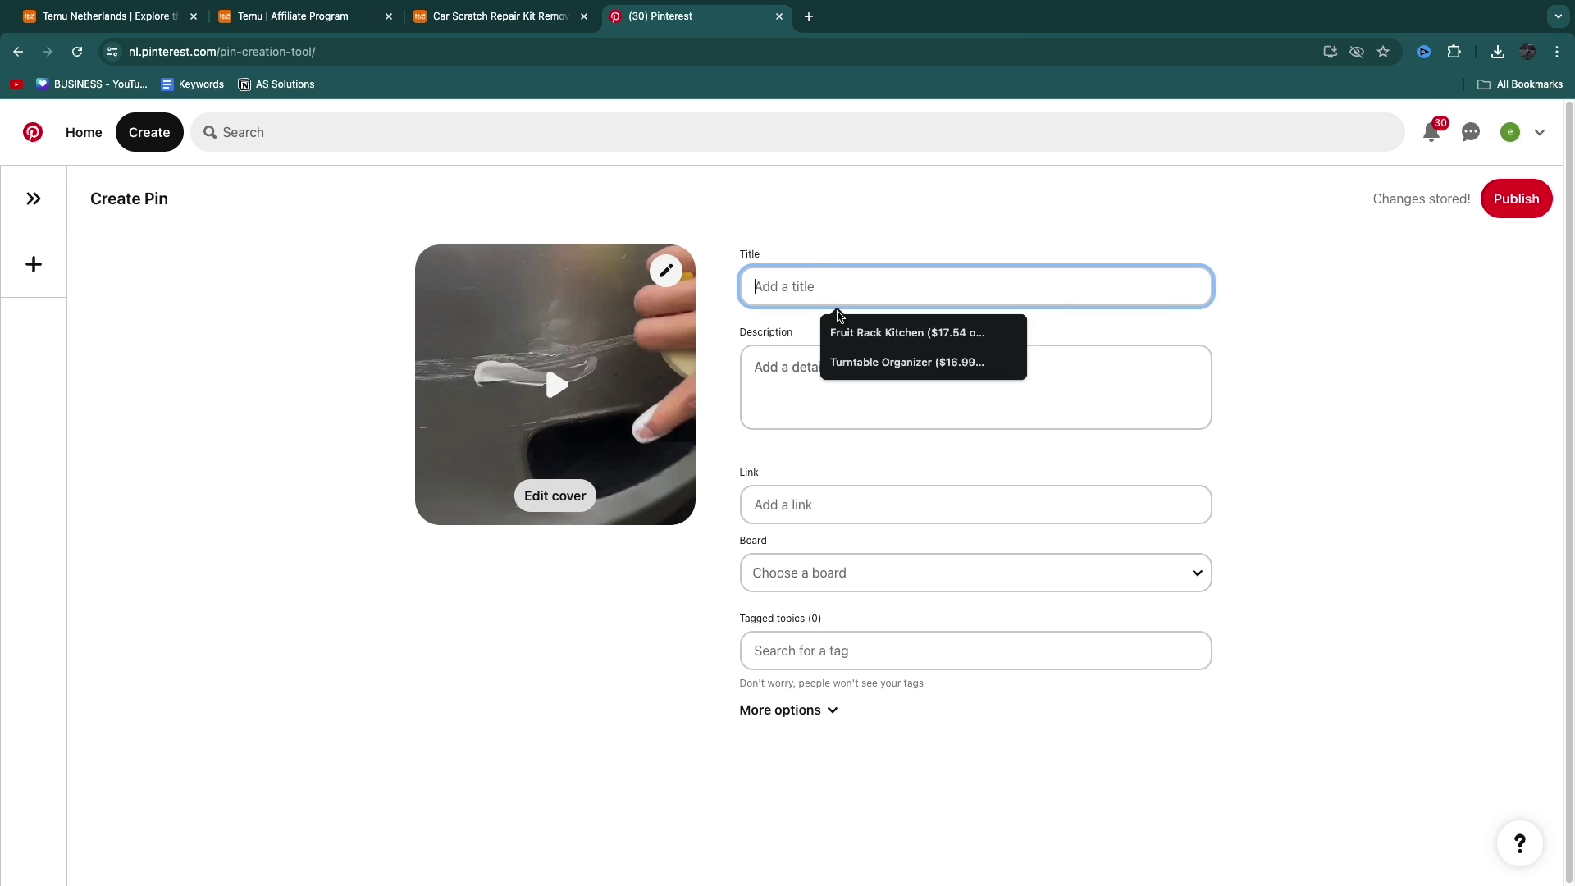
click(349, 148)
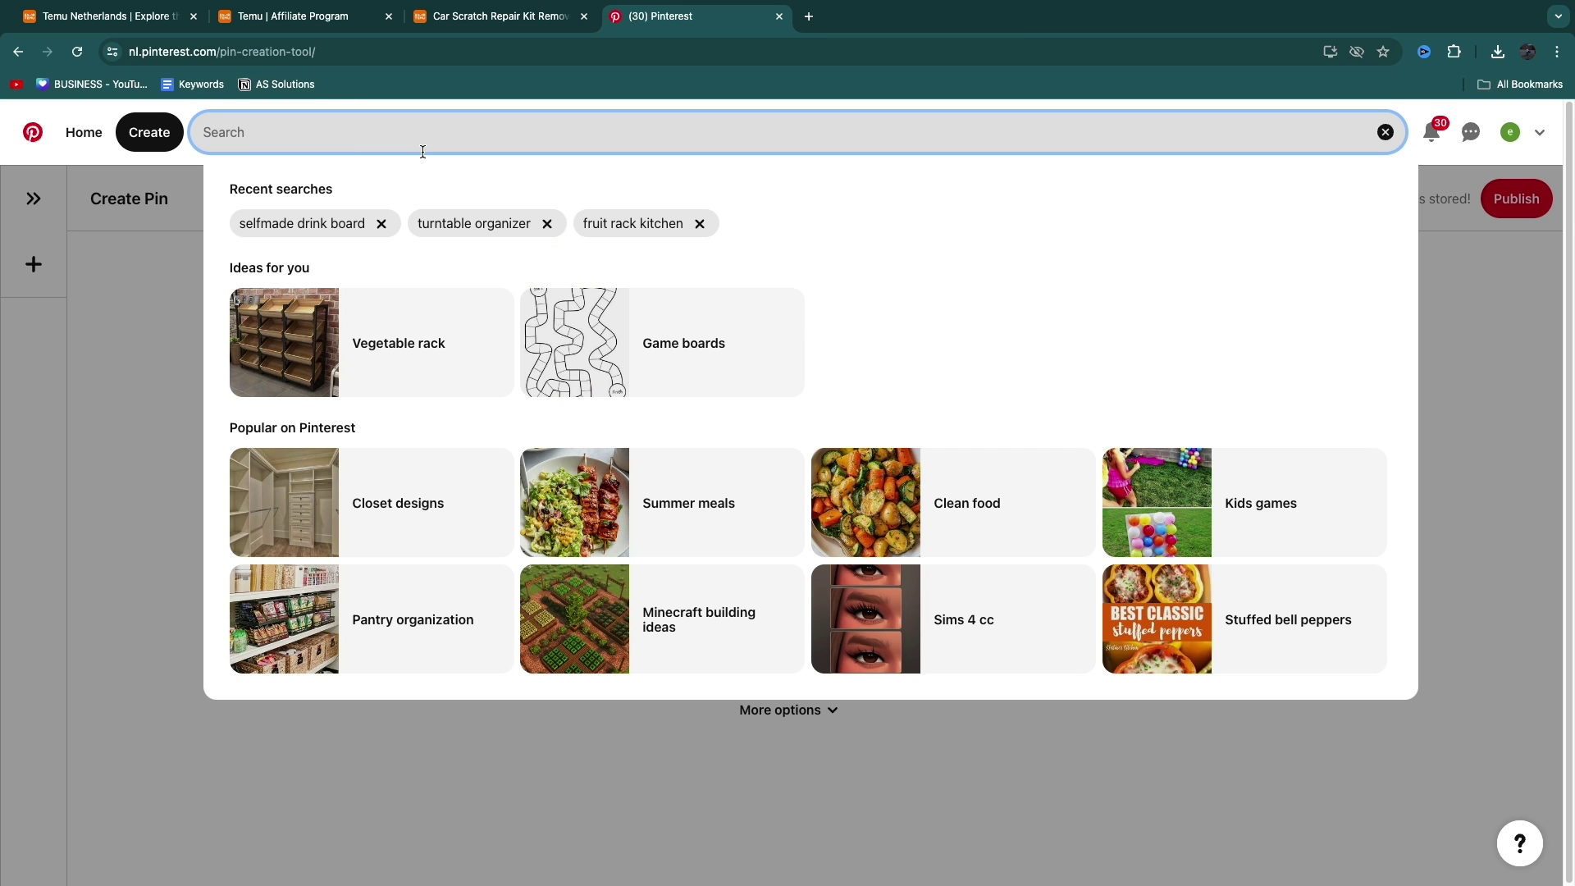
text(how t)
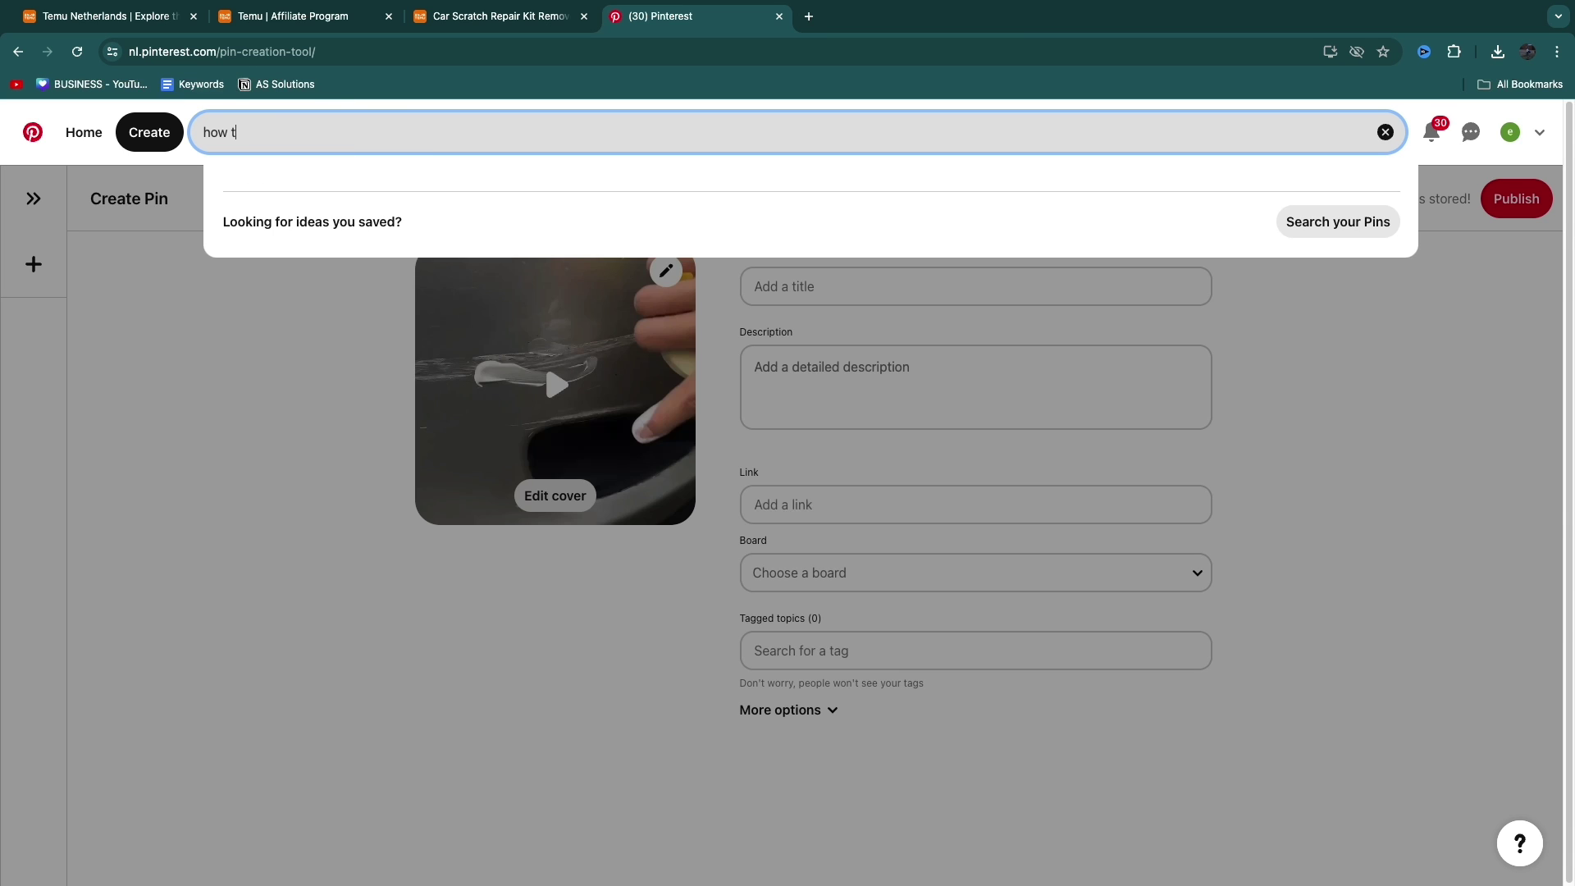
text(o remove car sc)
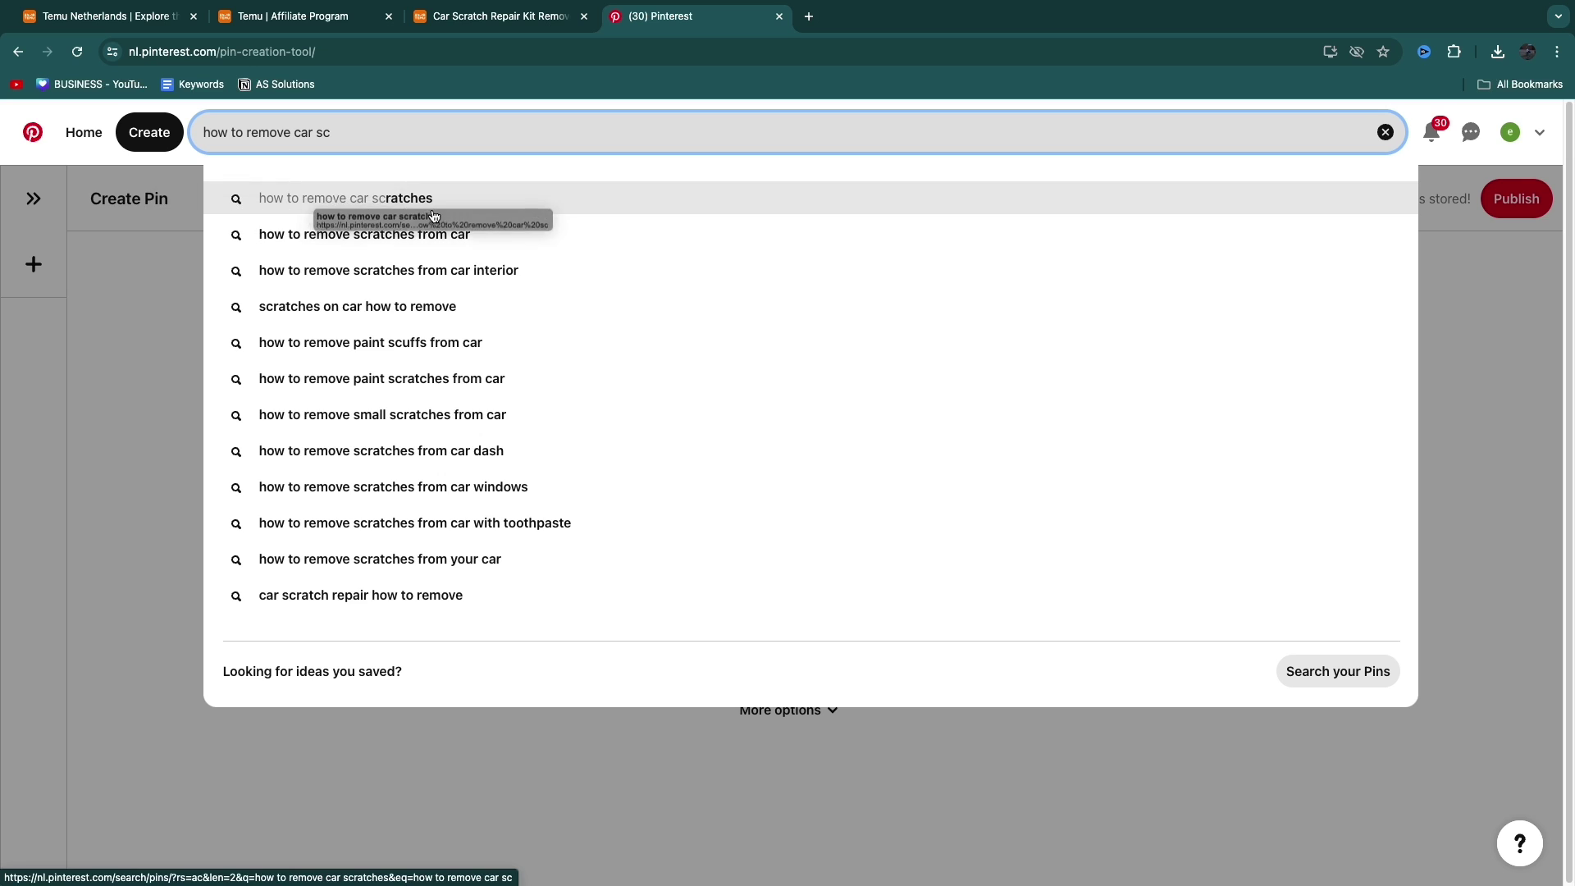
click(77, 317)
drag(938, 291, 1011, 283)
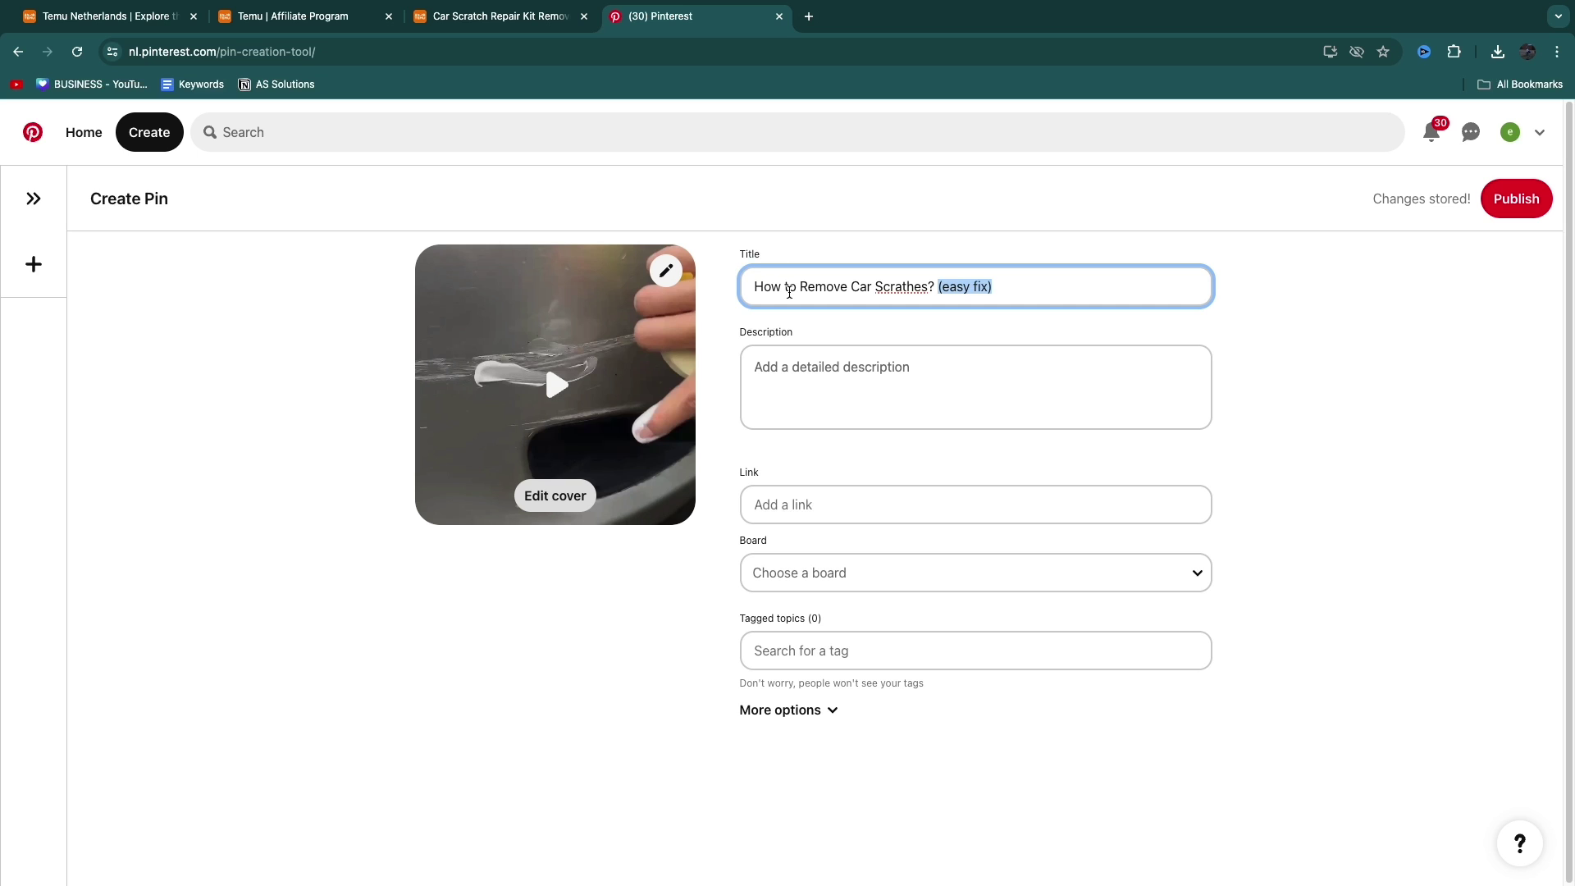
Step: Open the recent Pinterest search "fruit rack kitchen" in a new browser tab and view its results
click(271, 141)
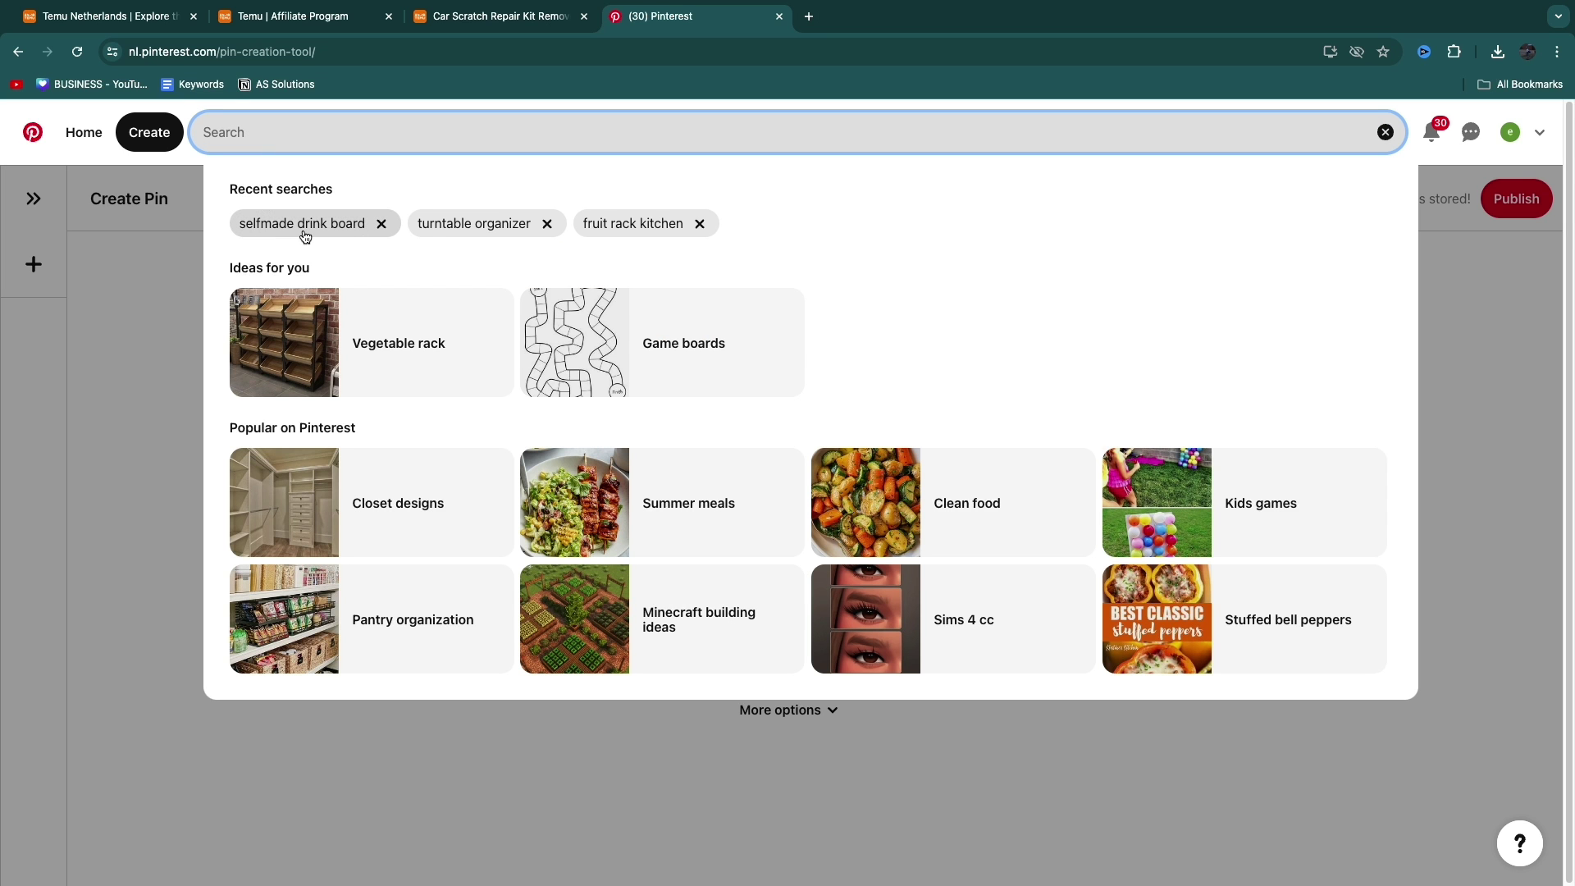
right_click(622, 218)
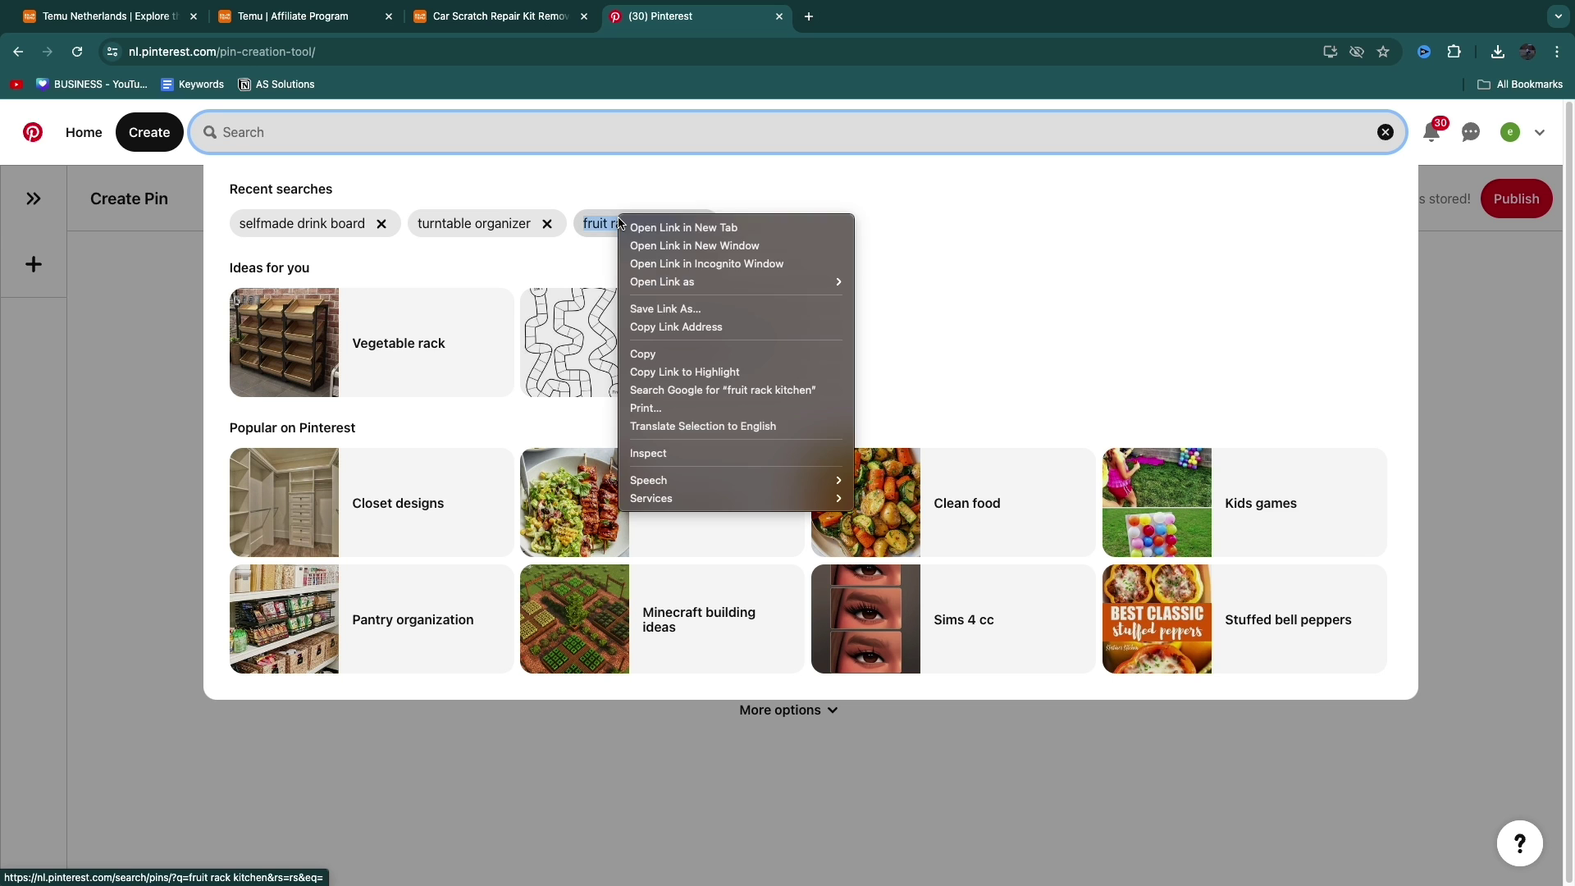
click(712, 229)
click(858, 17)
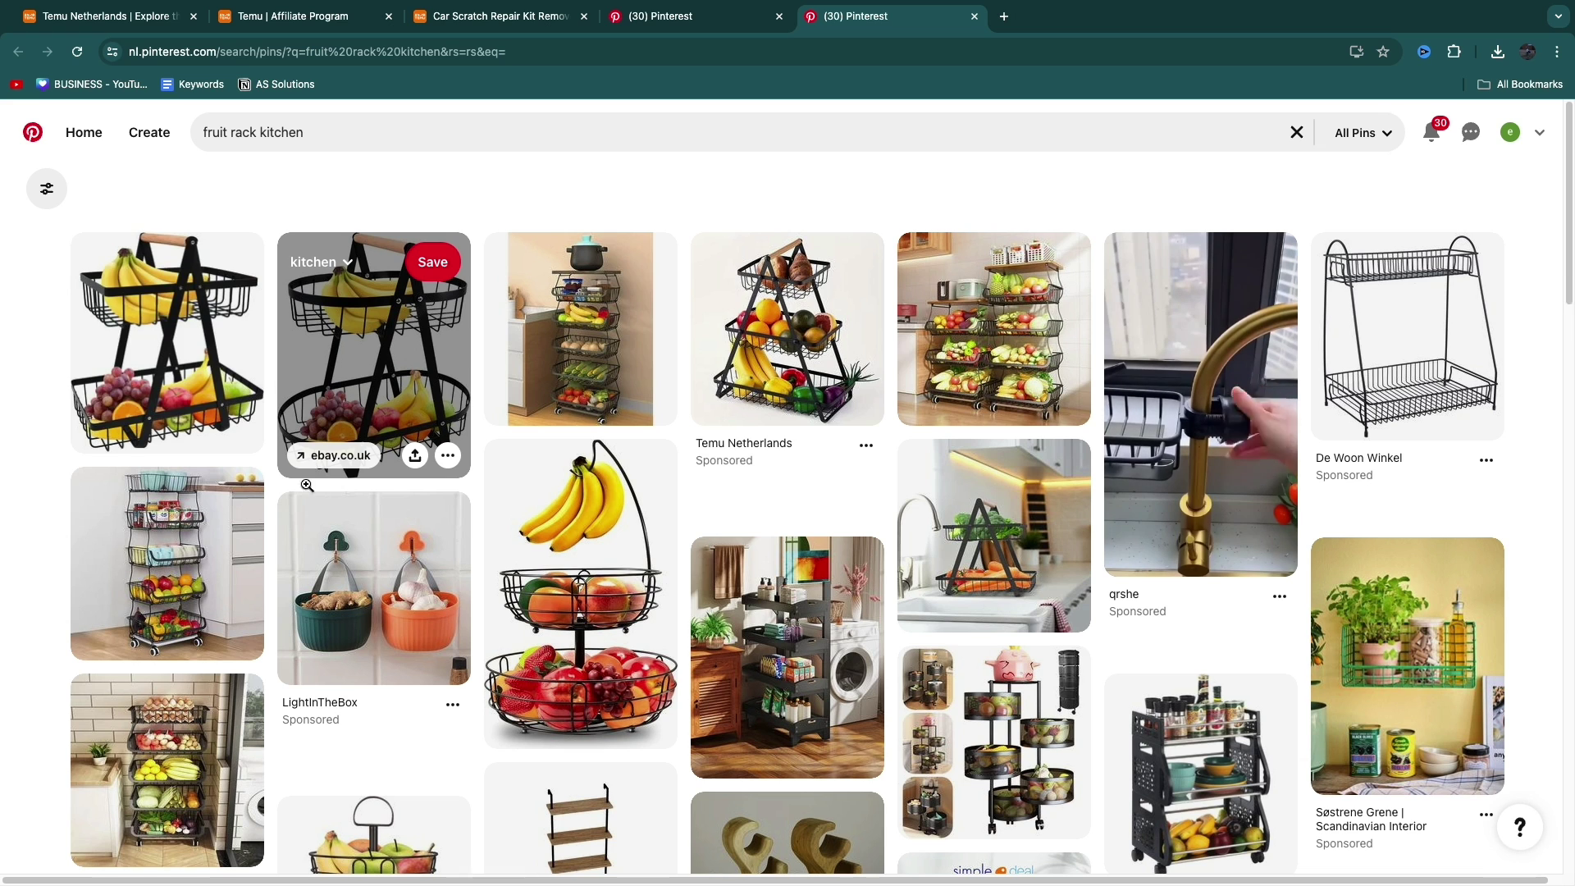
Step: Examine the eBay listing linked from a fruit basket pin, close it, look through the other pins and return to the pin draft
click(350, 462)
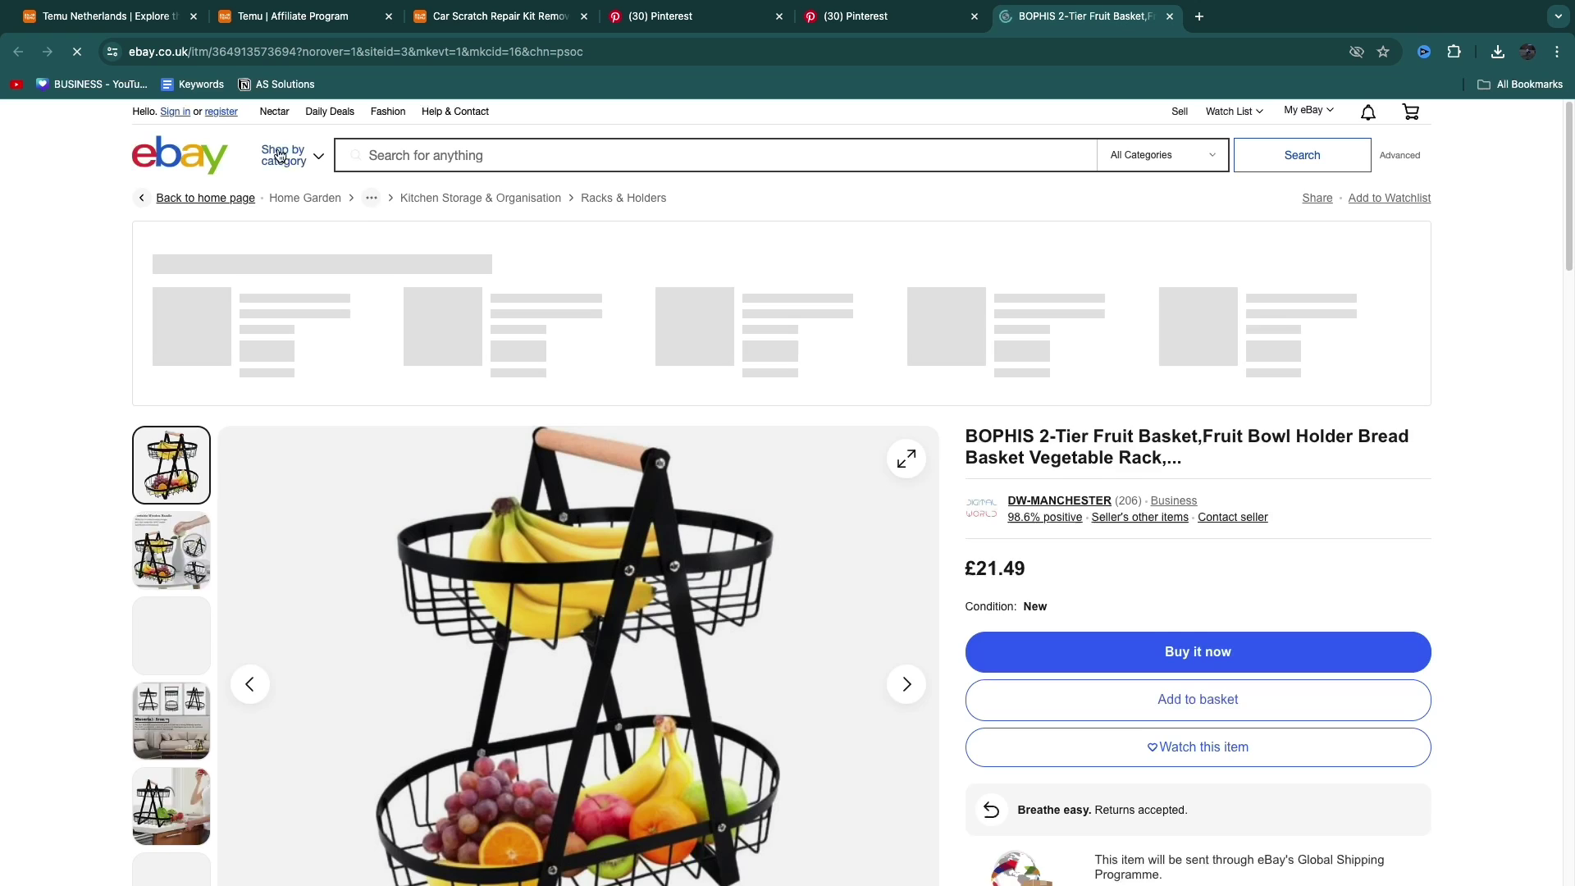
scroll(338, 342, down, 3)
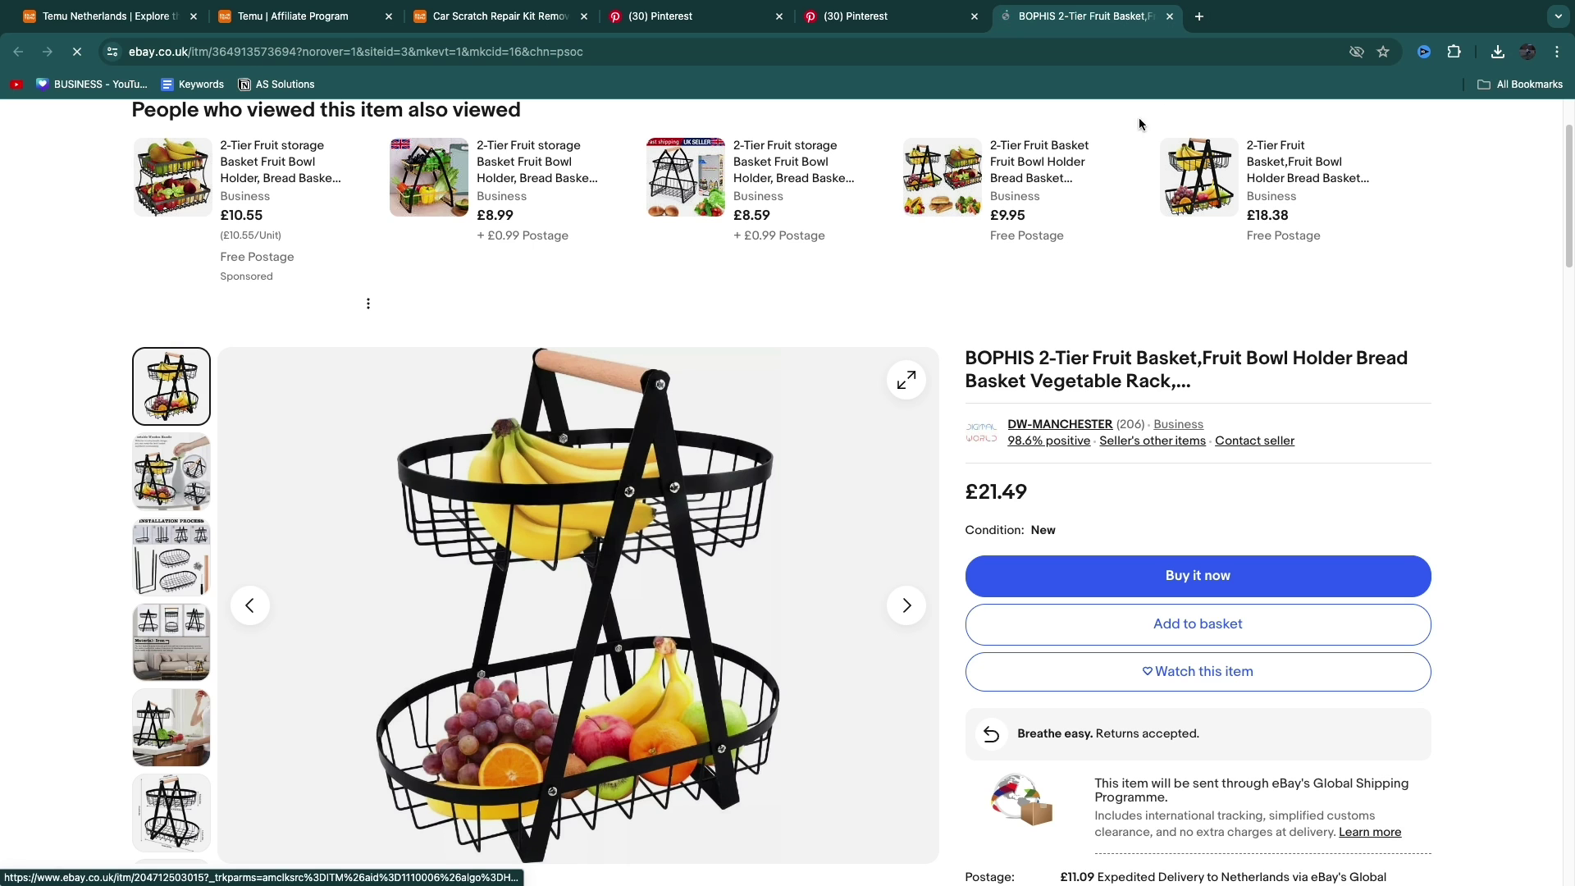
click(1171, 17)
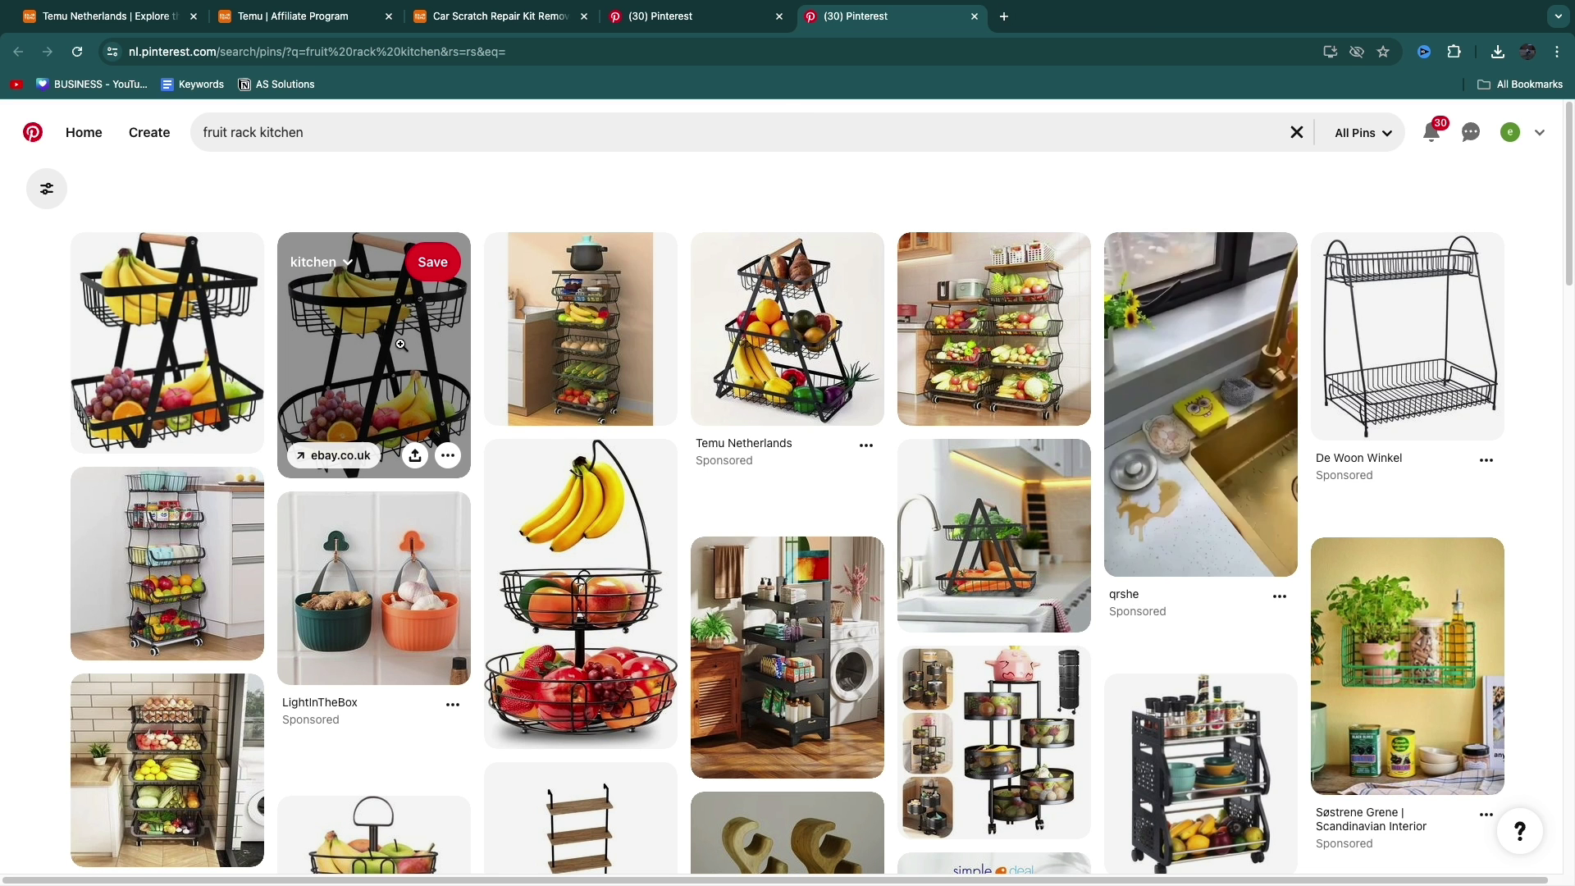
scroll(328, 287, down, 2)
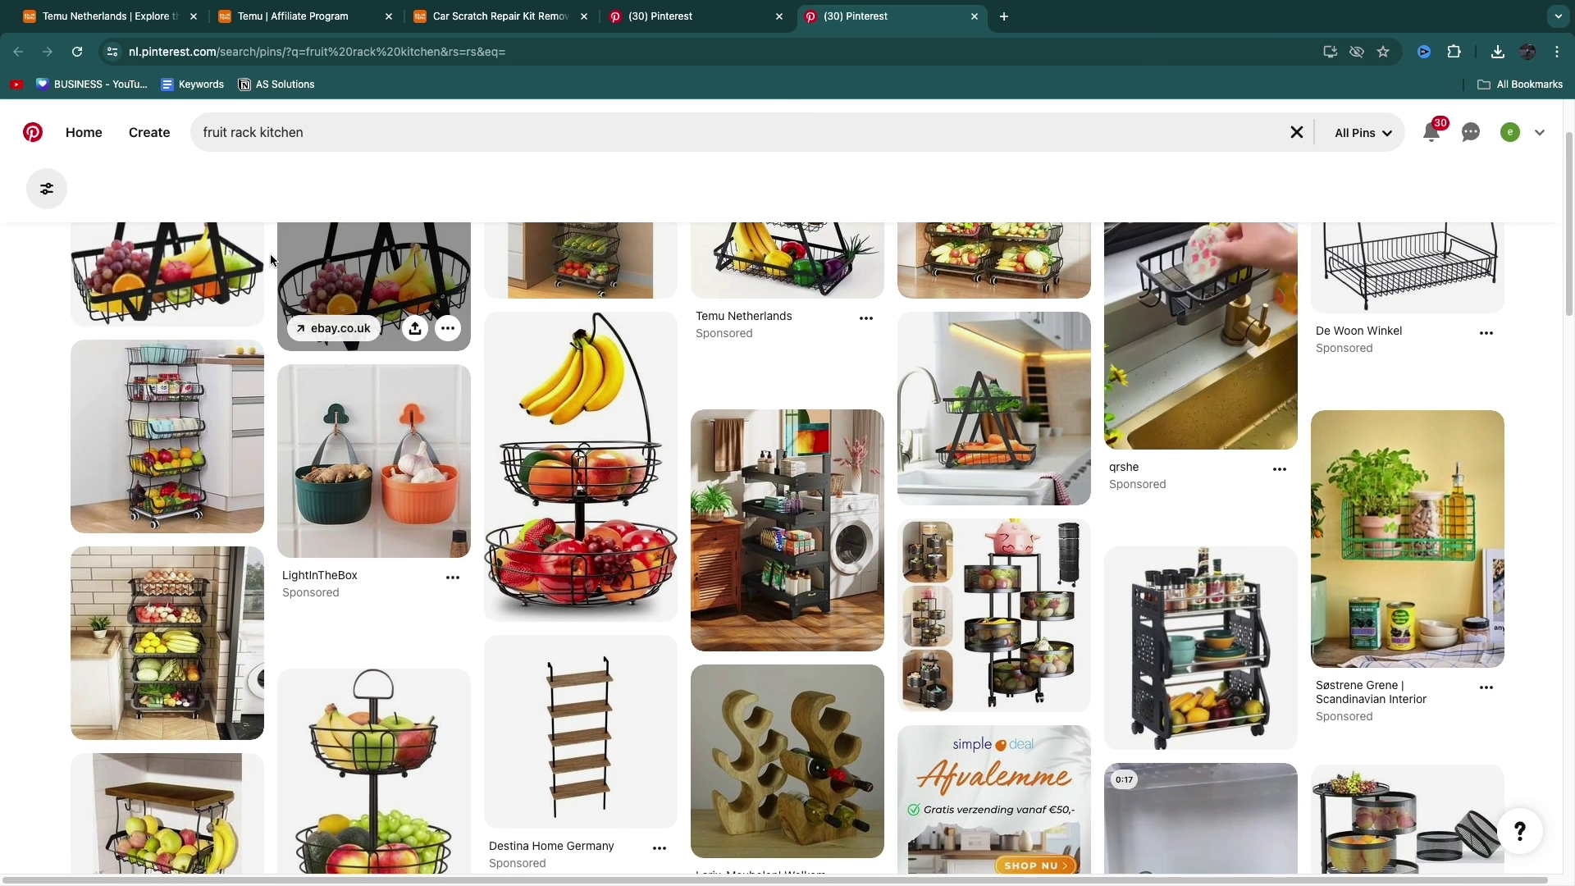
scroll(273, 380, up, 2)
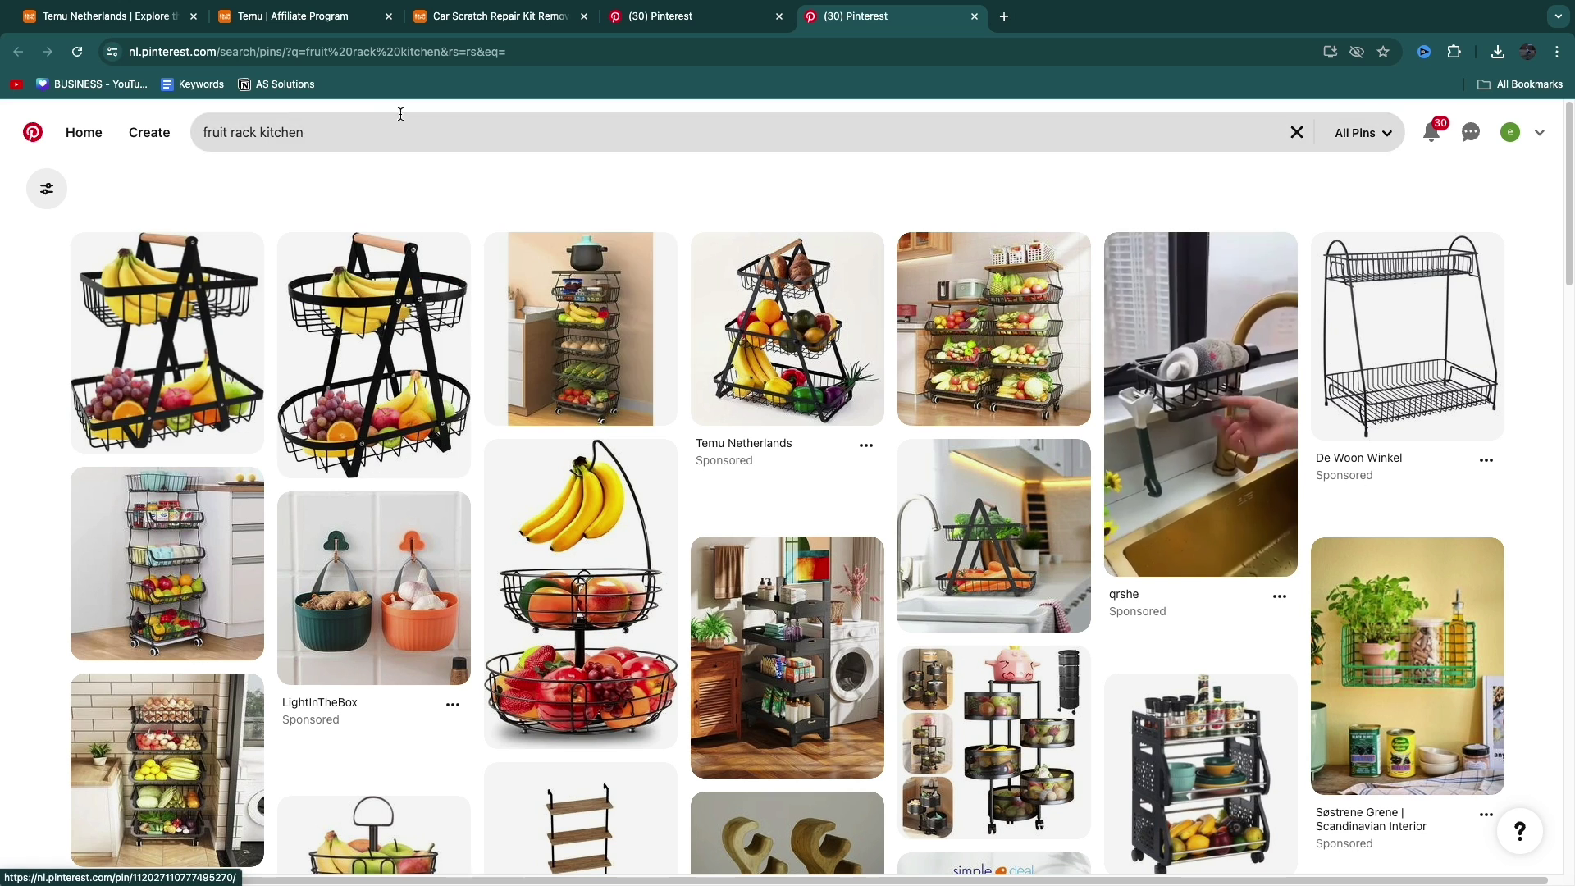
click(663, 11)
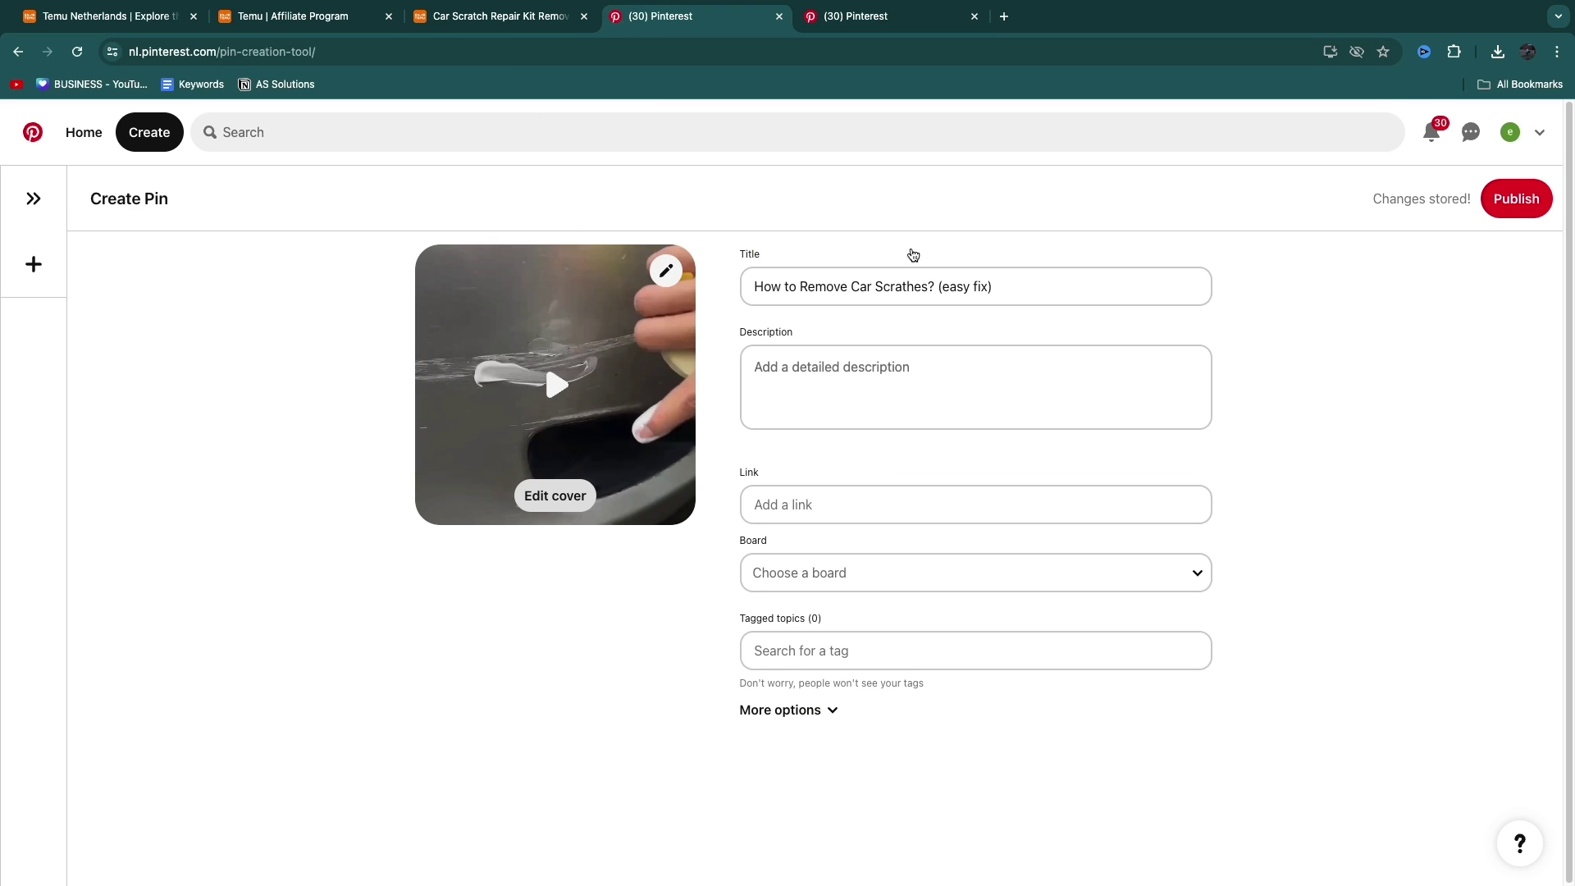
Step: Copy the "Easy to Use" sentence, from "Simply apply the scratch remover" to "watch the scratches disappear", from the Temu product description
click(903, 287)
click(854, 365)
drag(738, 331, 856, 338)
click(857, 373)
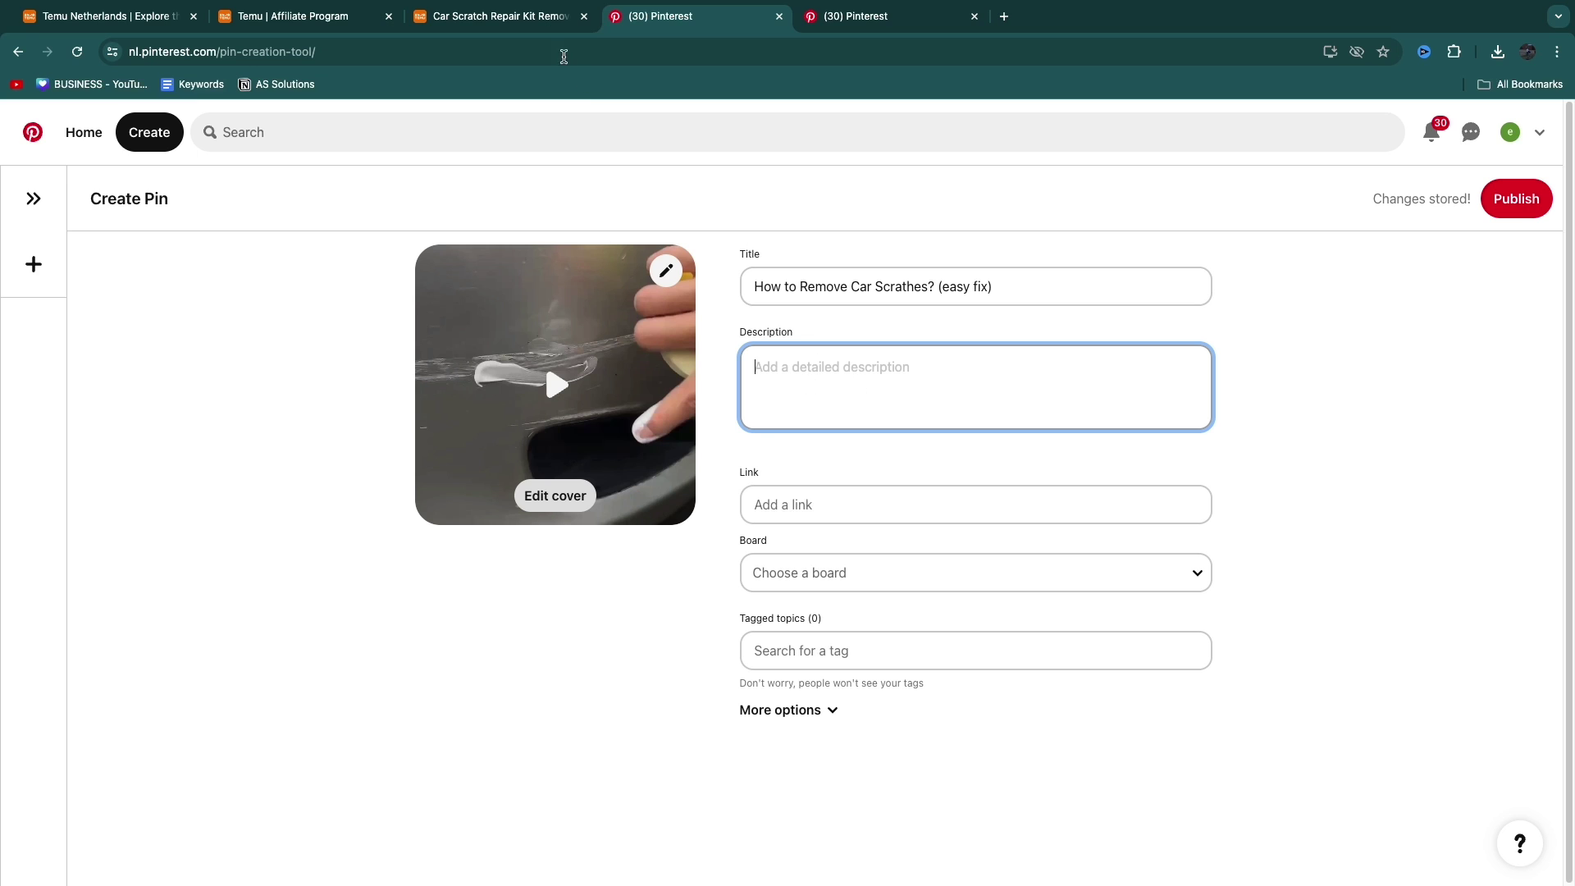
click(506, 17)
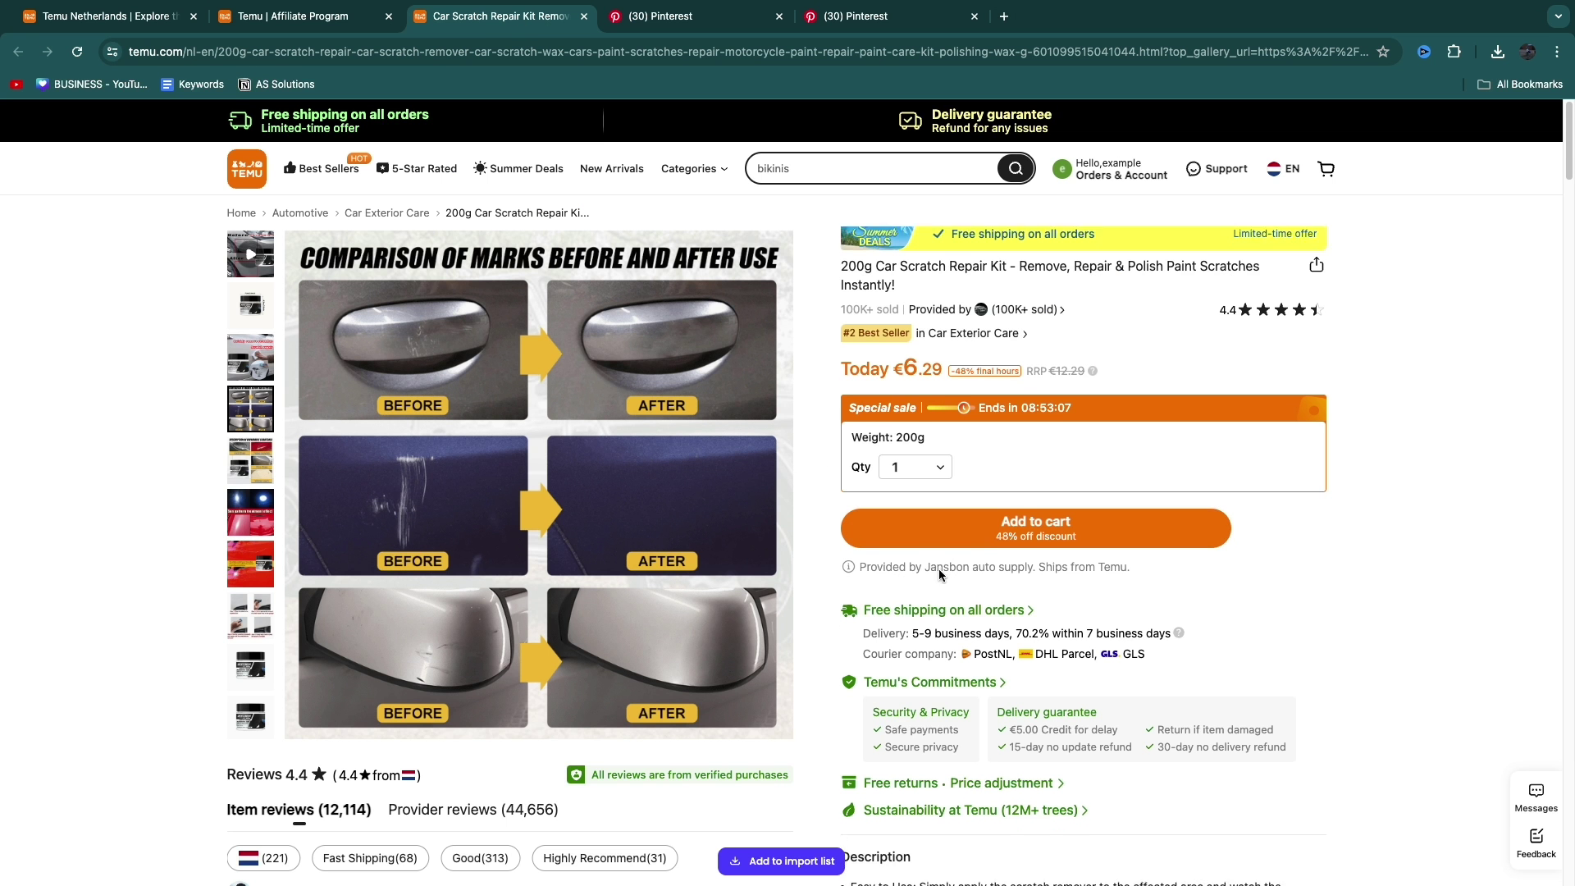
scroll(944, 566, down, 2)
scroll(1020, 621, down, 4)
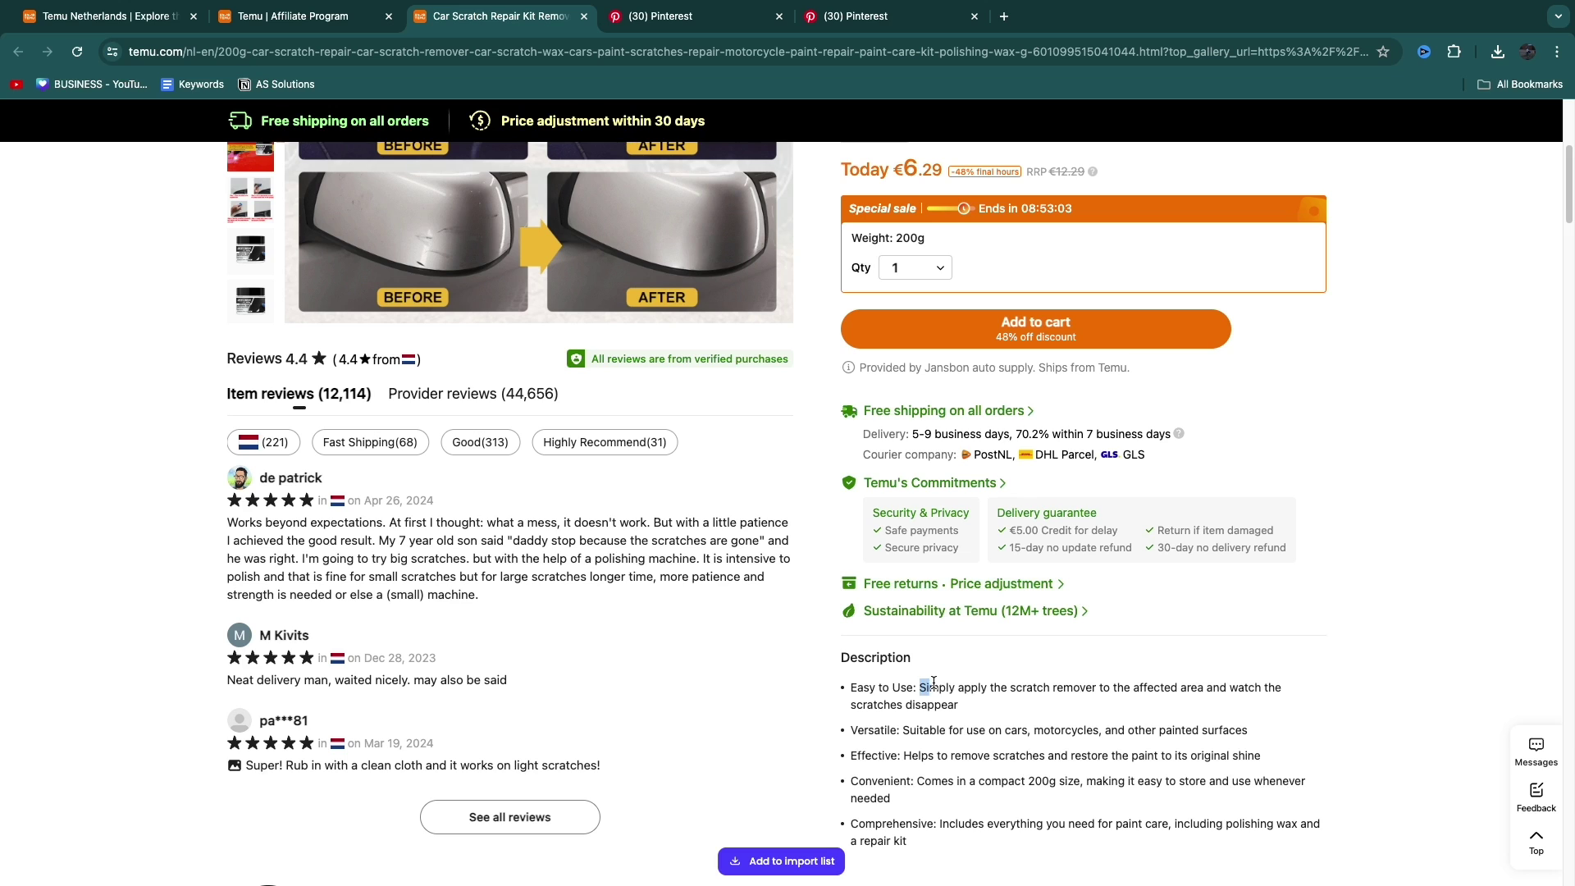
drag(933, 684, 1204, 703)
key(ctrl+c)
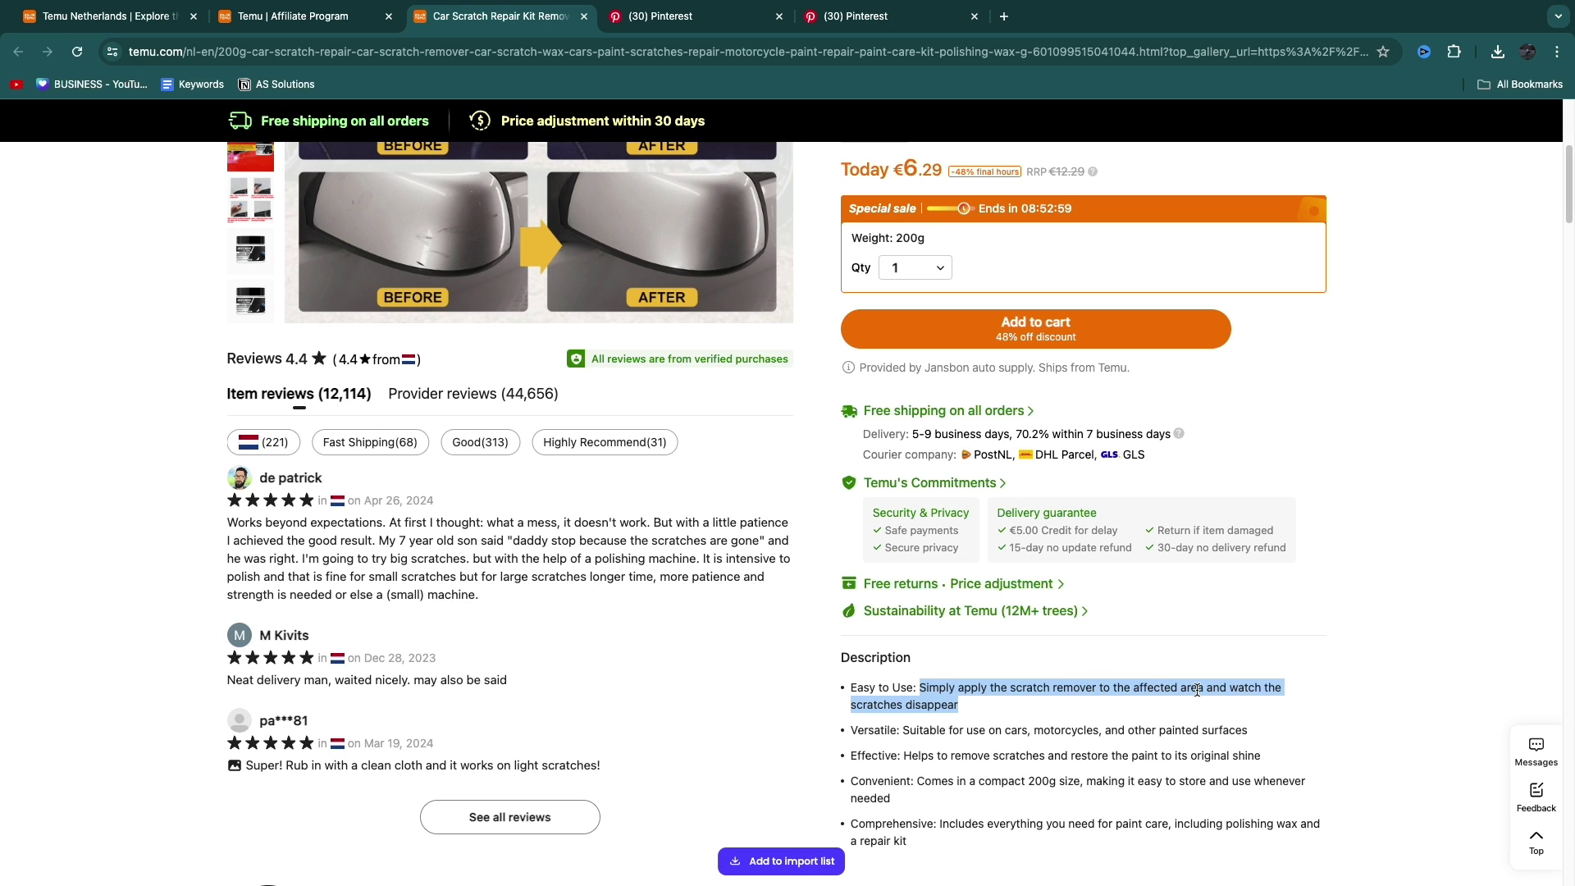
Step: Paste the copied sentence into the pin's description and add "Get it through the link in this pin for only" as a separate paragraph
click(815, 18)
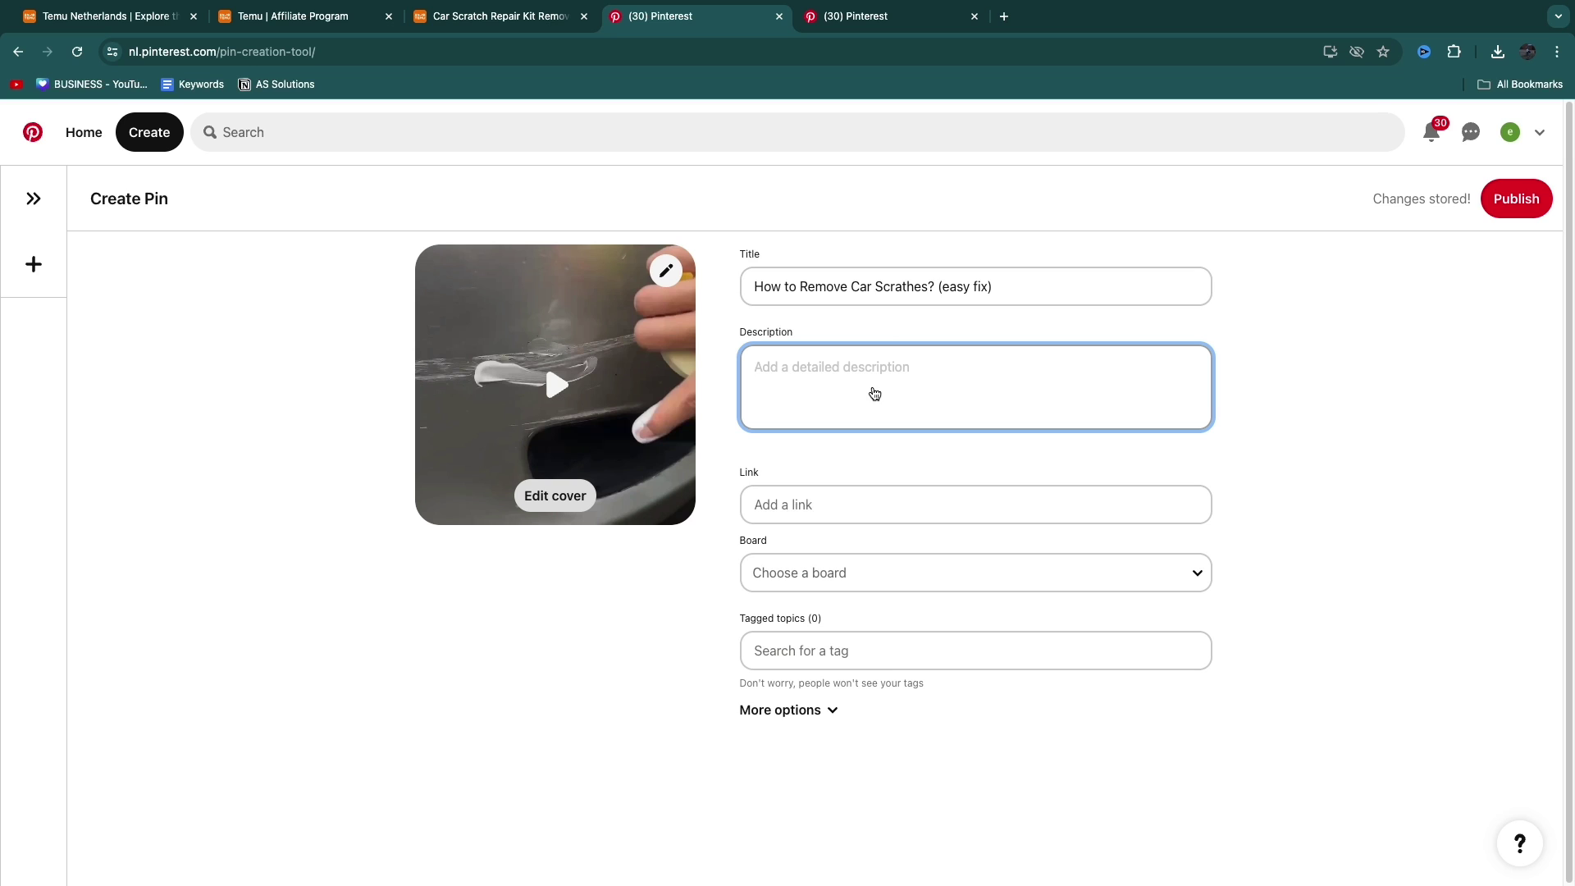
key(ctrl+v)
key(Return)
key(Return)
text(Get )
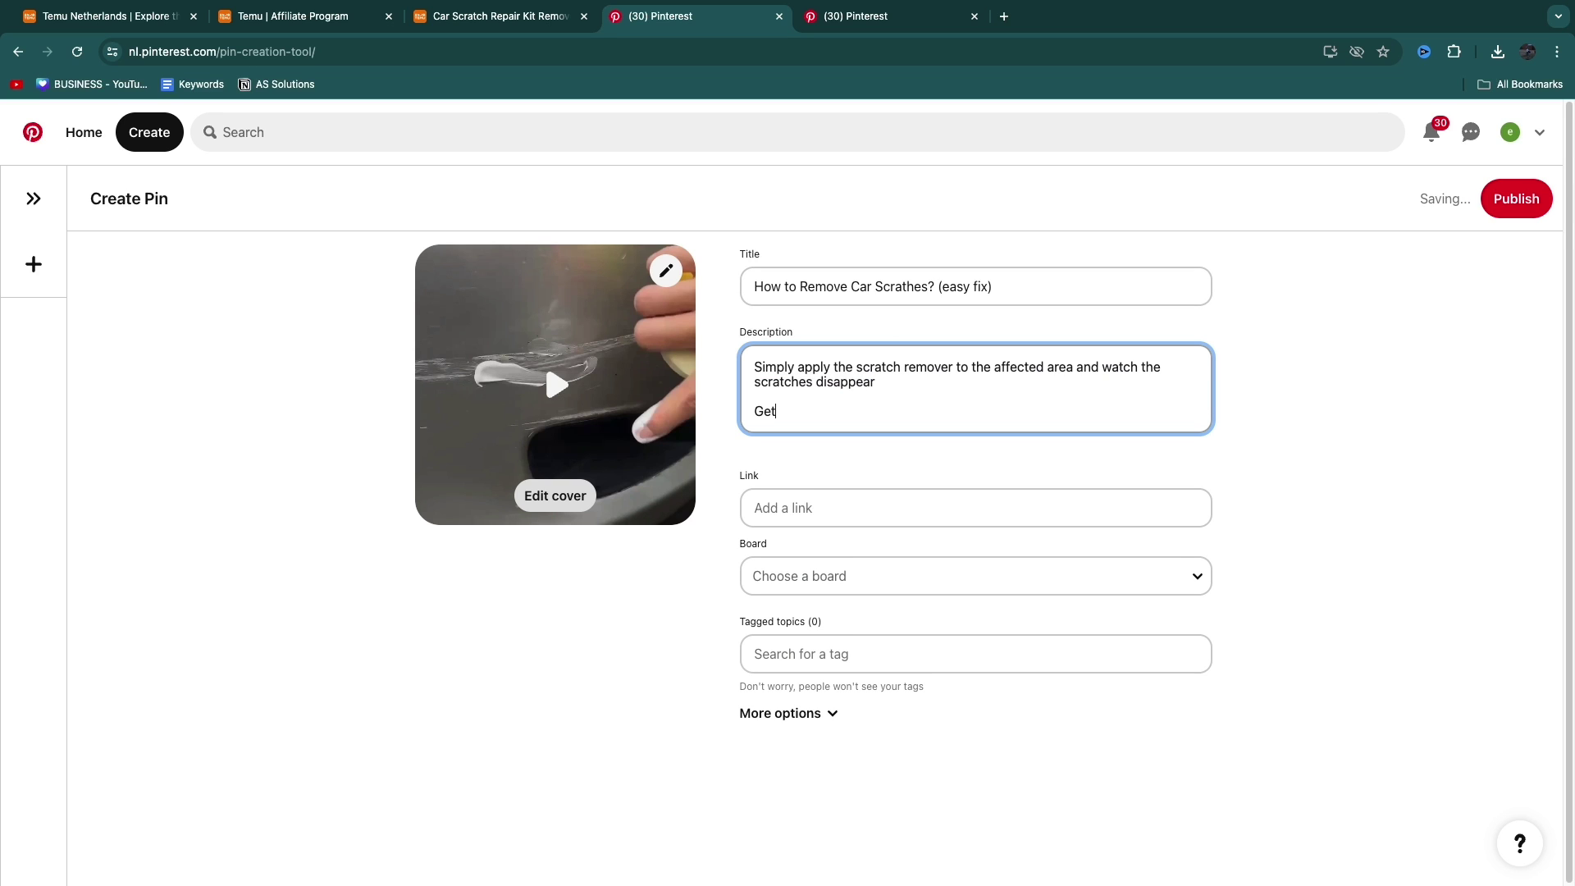
text(it thr)
drag(754, 414, 999, 413)
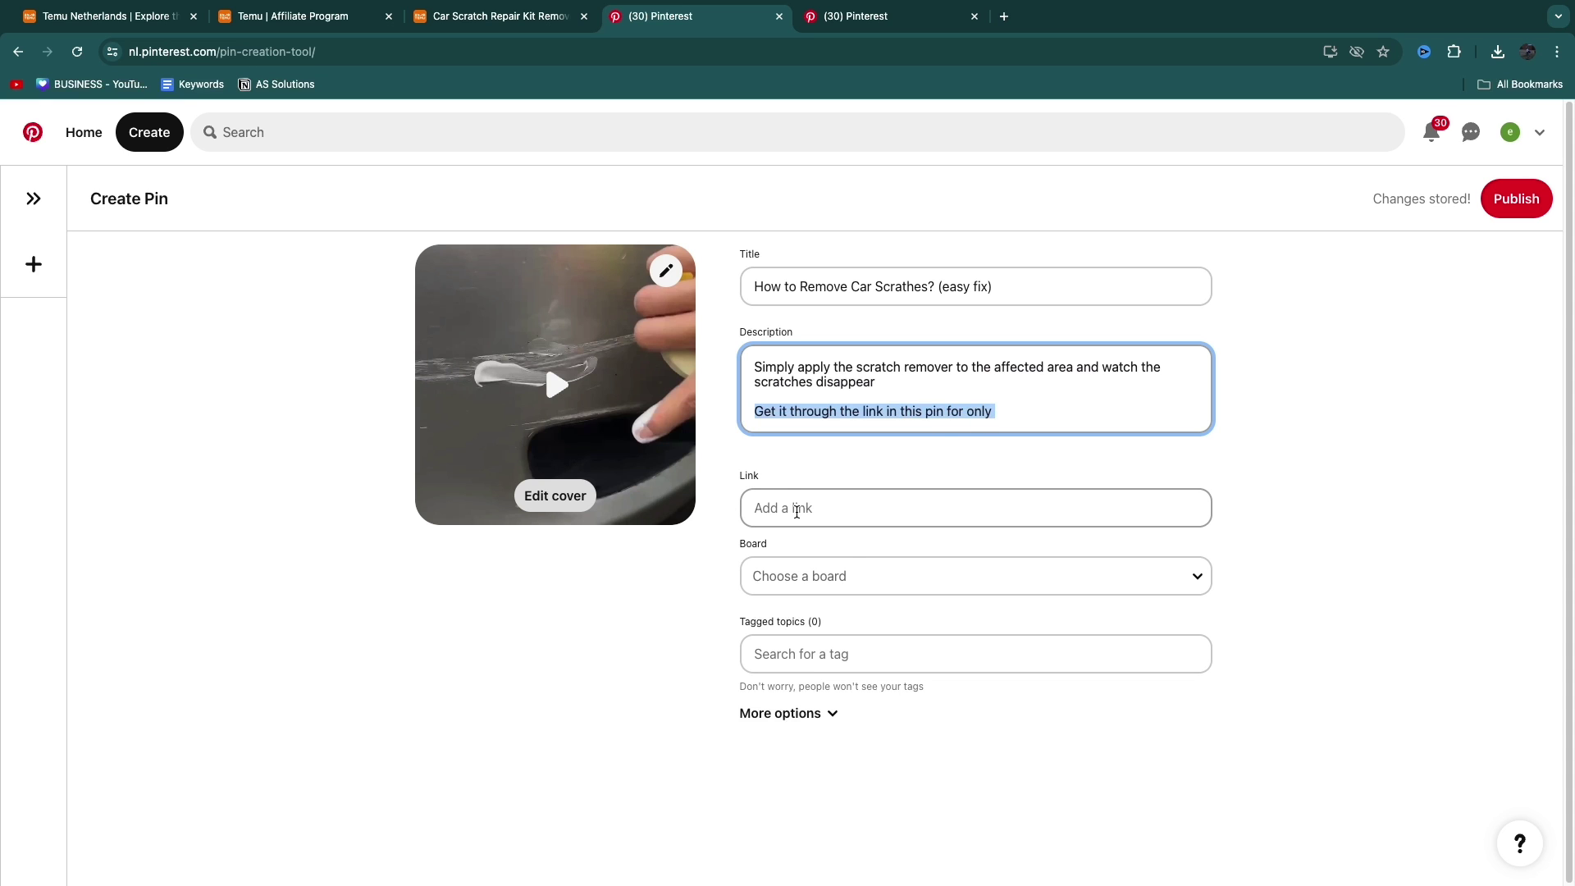
Step: Check the scratch repair kit's price on its Temu product page and finish the description with "$6.29! + 30% off!"
click(493, 23)
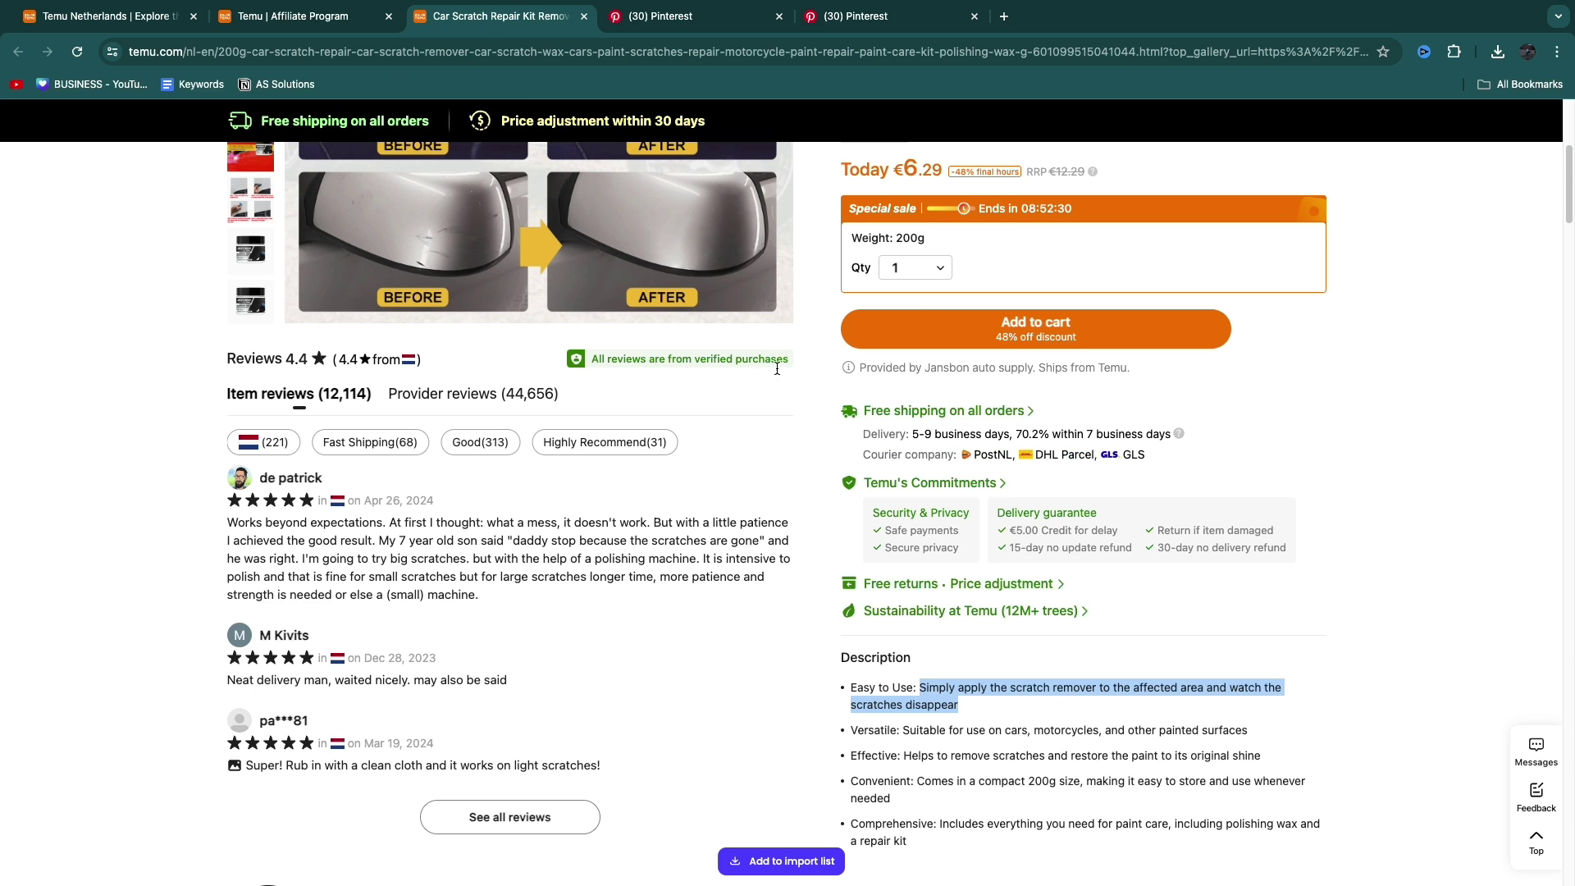
scroll(904, 328, up, 5)
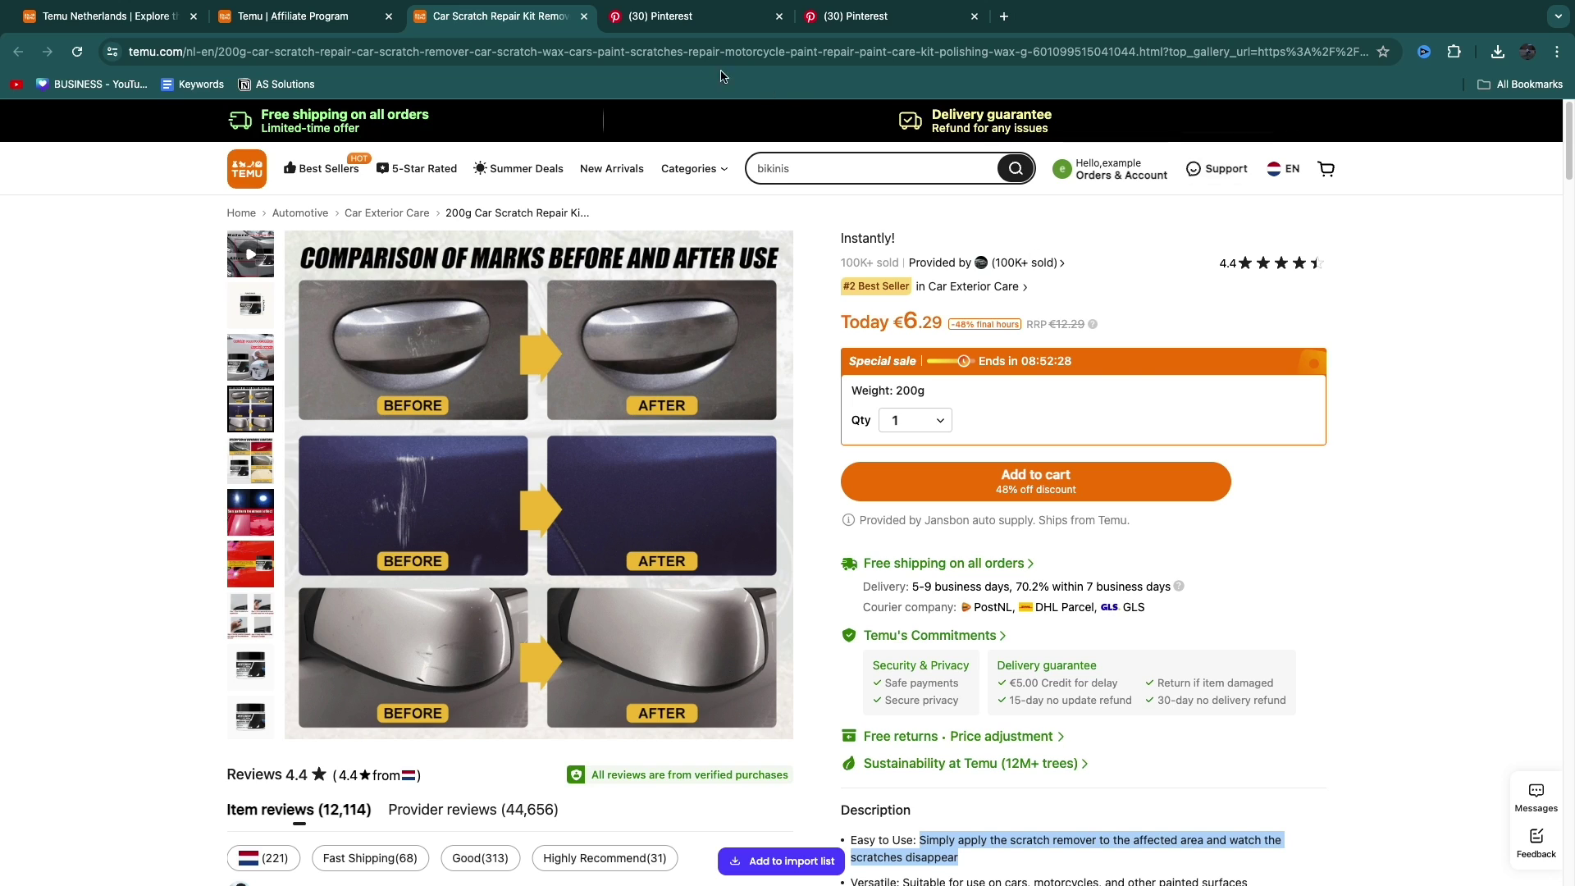
click(669, 23)
click(1057, 410)
text($6.29)
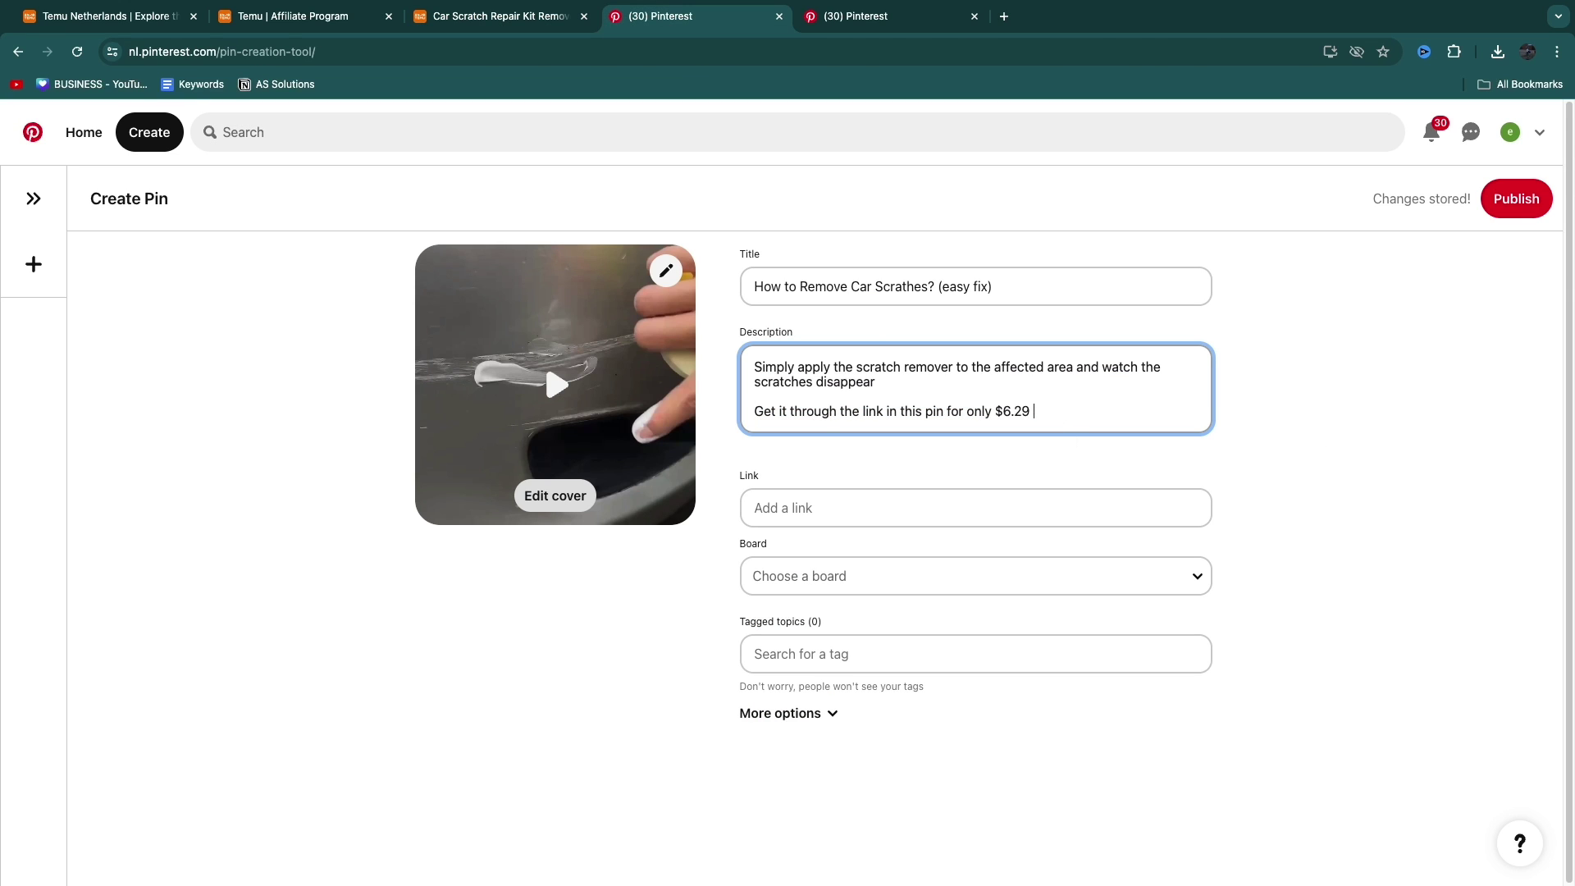
text(! + 30% off!)
Step: Copy the item link for the 200g car scratch repair kit from its Share to Earn text in the Temu affiliate program
click(829, 508)
key(super+2)
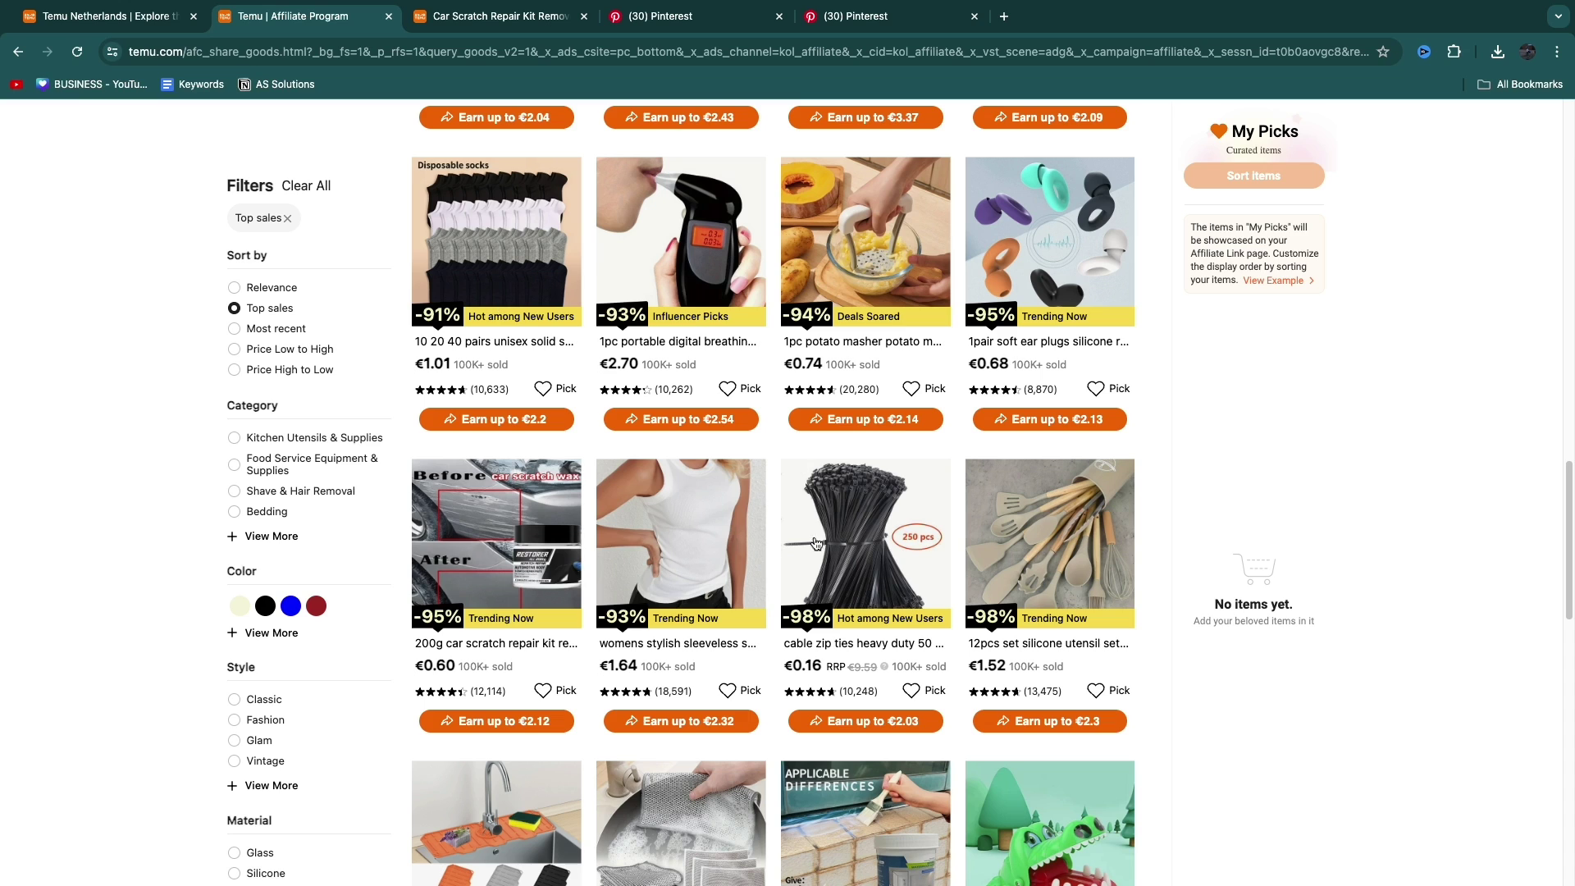
click(540, 726)
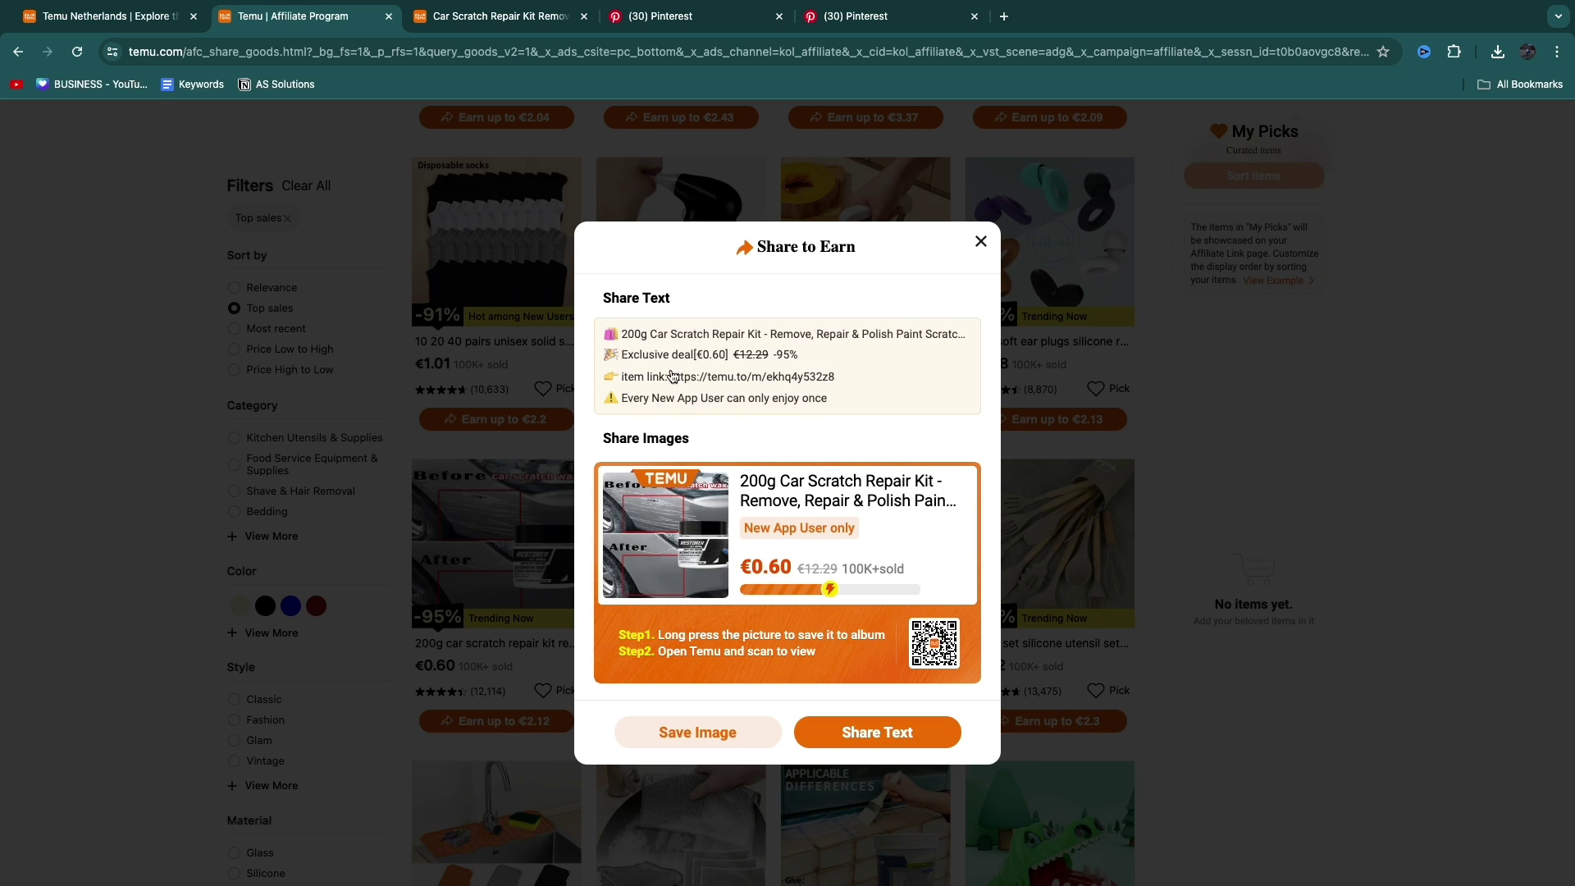
drag(672, 380, 860, 387)
key(super+c)
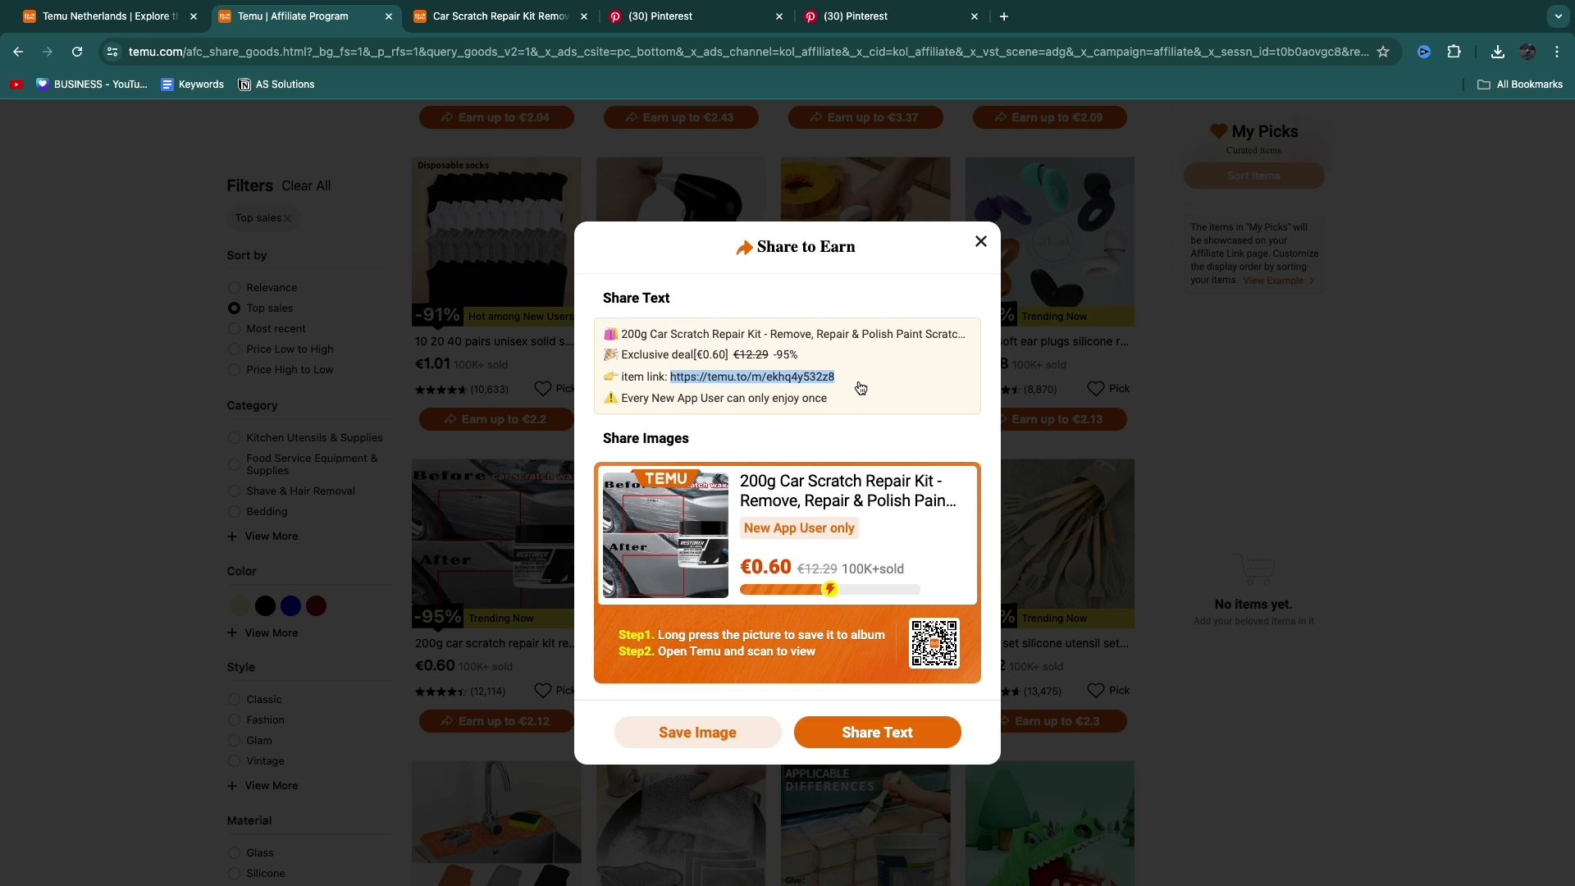
click(861, 387)
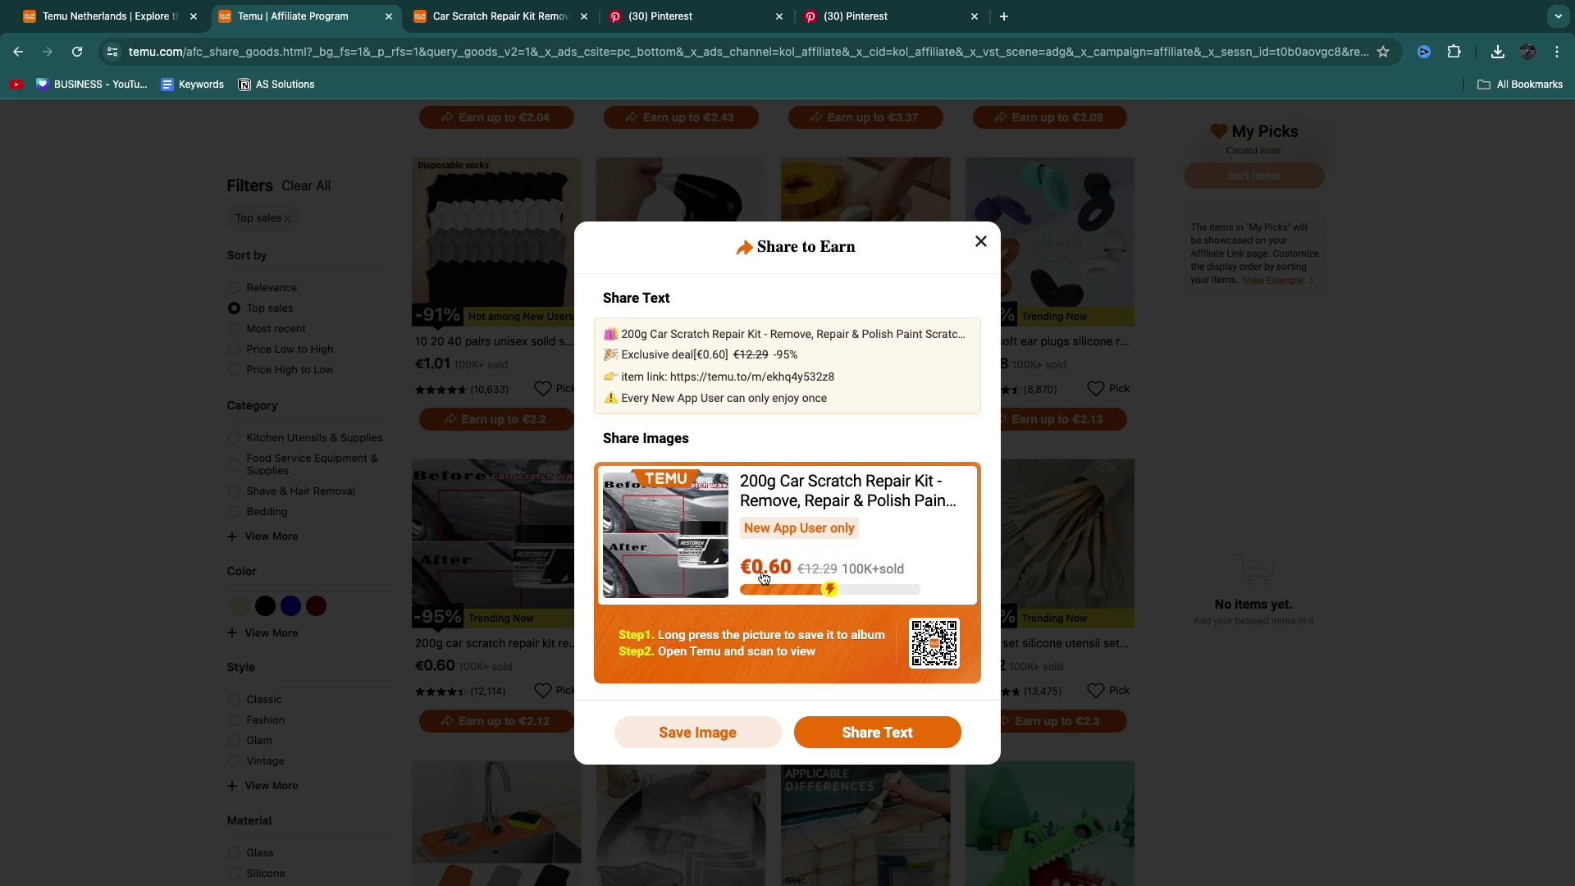
Step: End the pin description with "$0.60!" and paste the copied affiliate link as the pin's link
click(689, 16)
drag(1030, 418, 1091, 421)
text(0.60)
key(BackSpace)
click(900, 493)
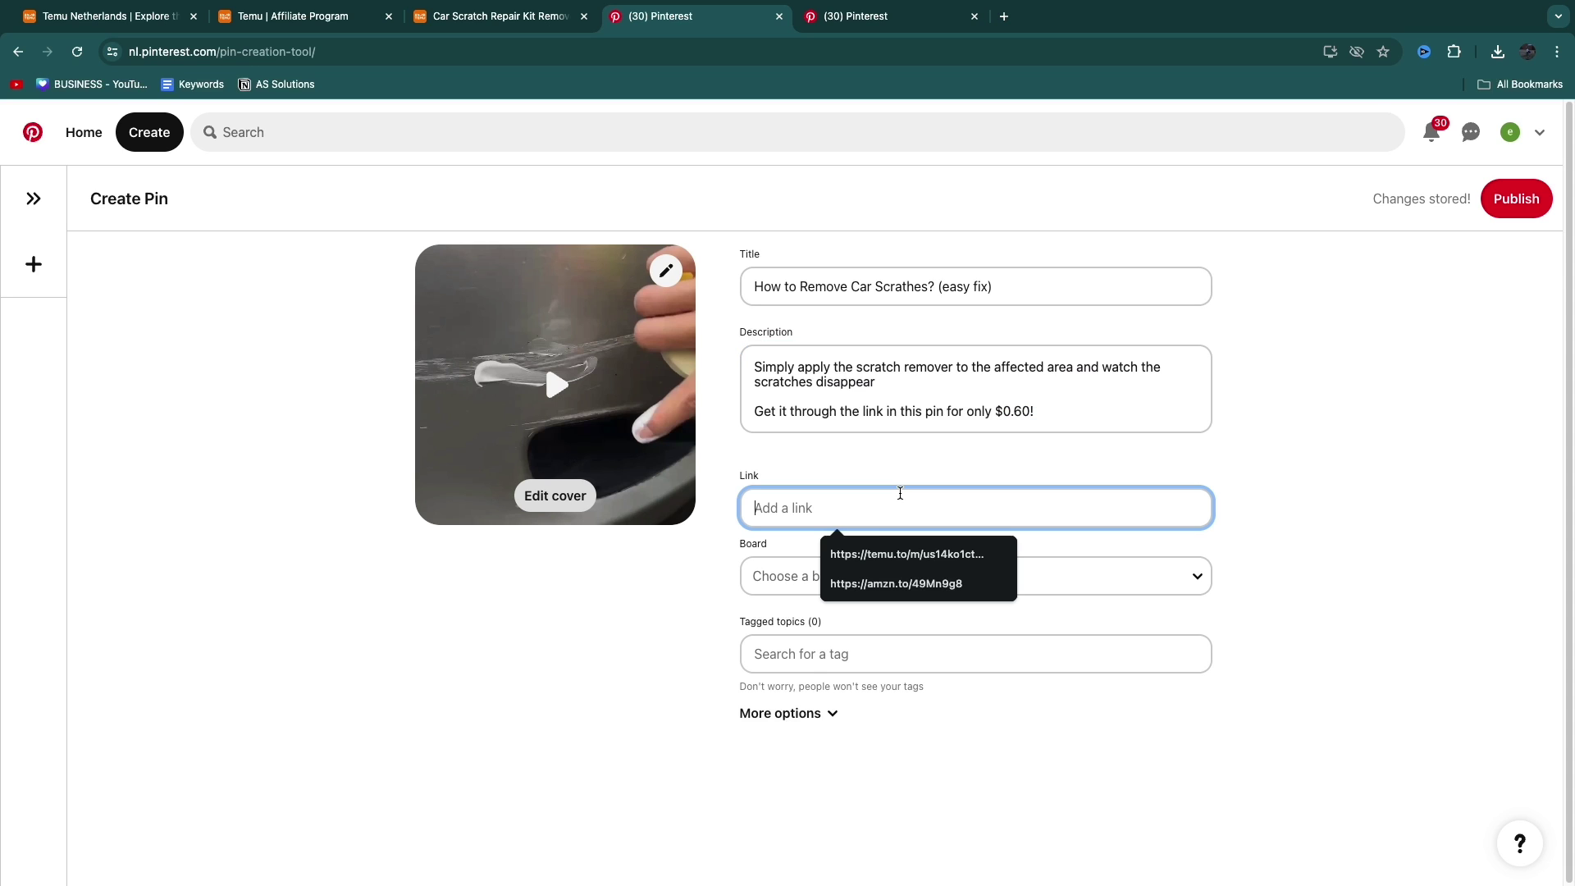
key(super+v)
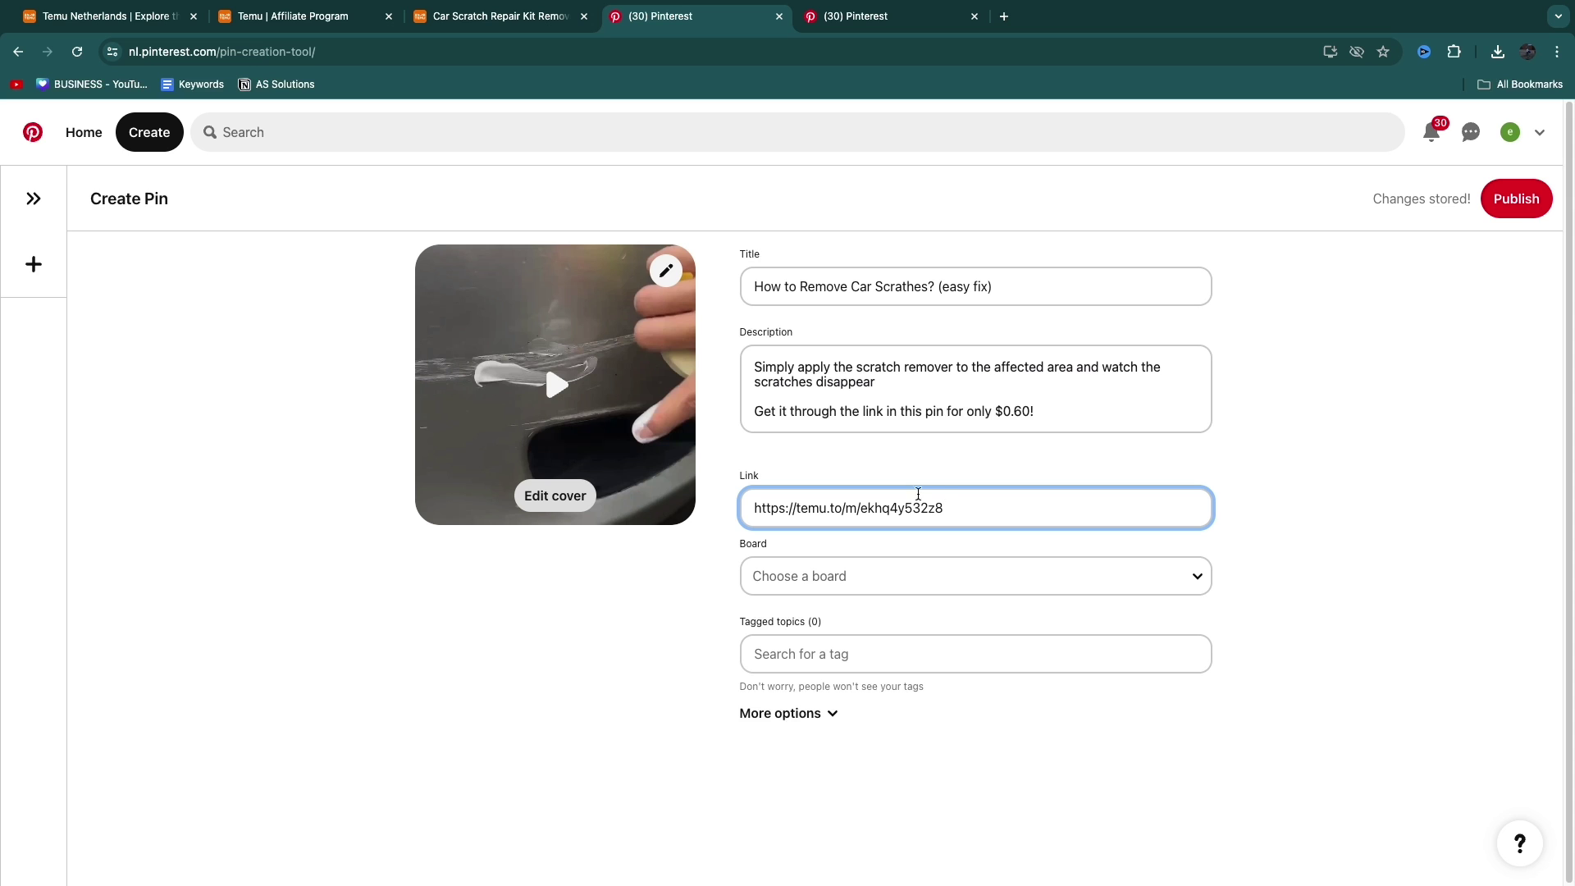
Step: Test the copied affiliate link in a new browser tab, check the Temu page it opens and close that tab
click(1002, 22)
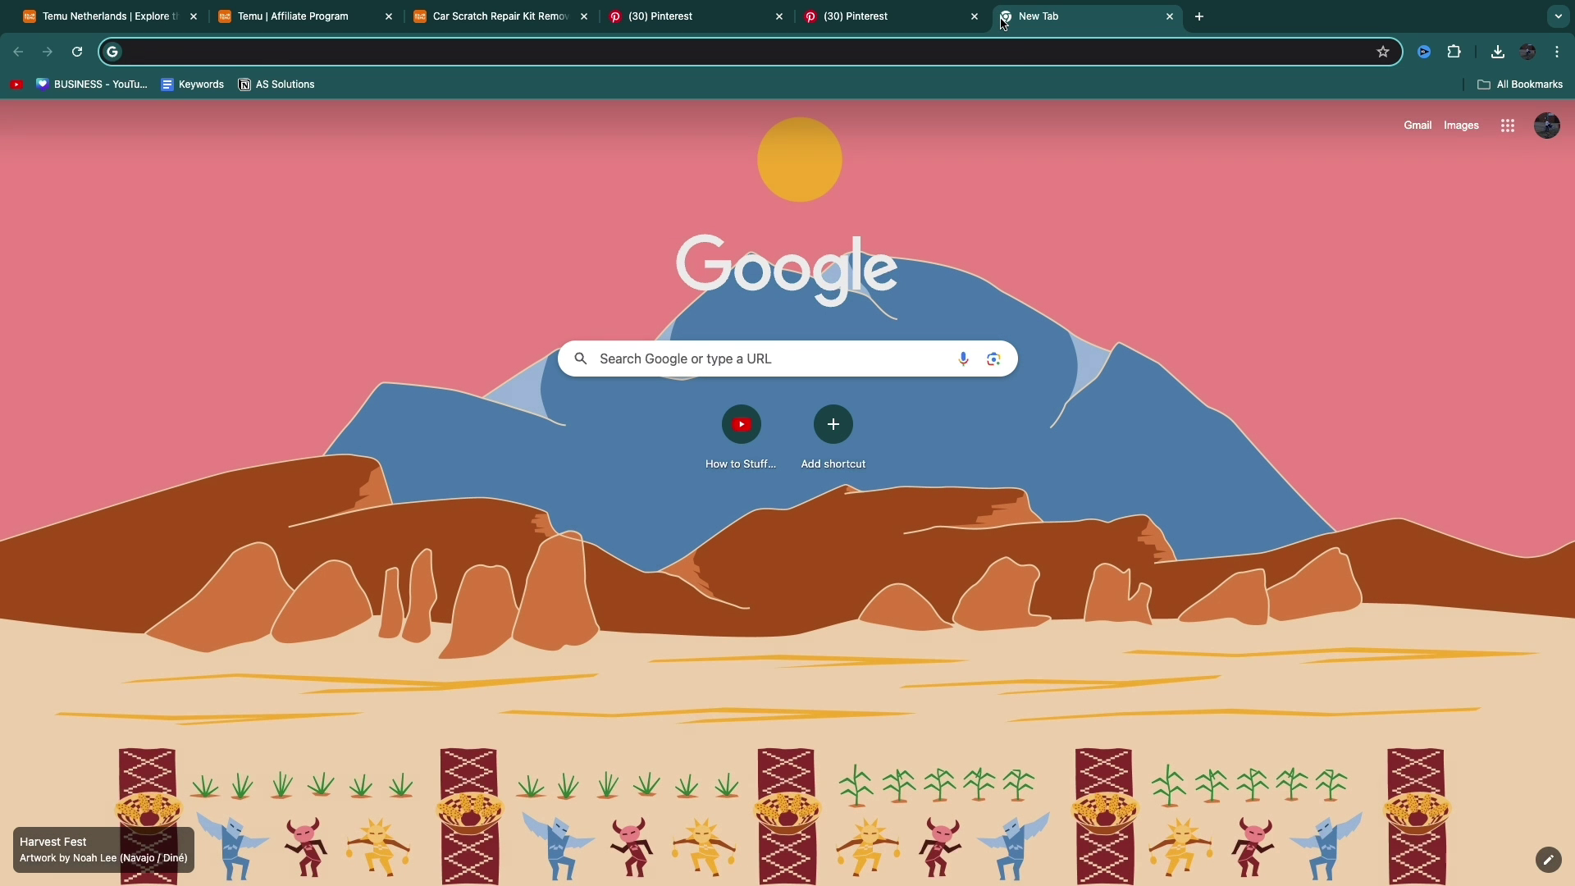
key(super+v)
key(Return)
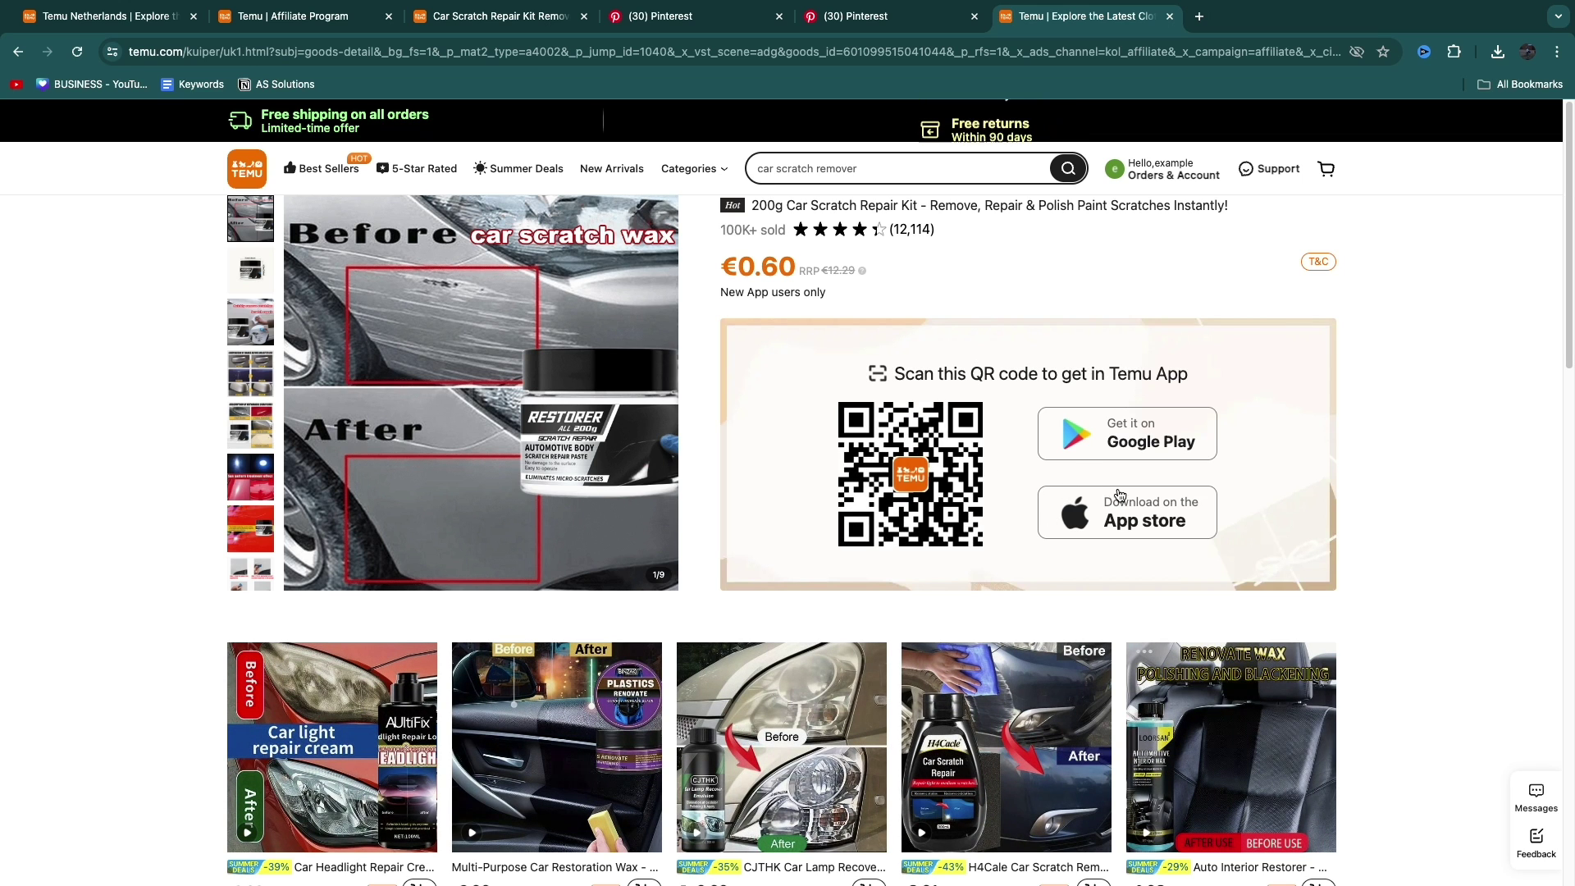
click(1171, 20)
Step: Tag the pin with the topic "car accessories" and show its additional options for comments and similar products
click(850, 576)
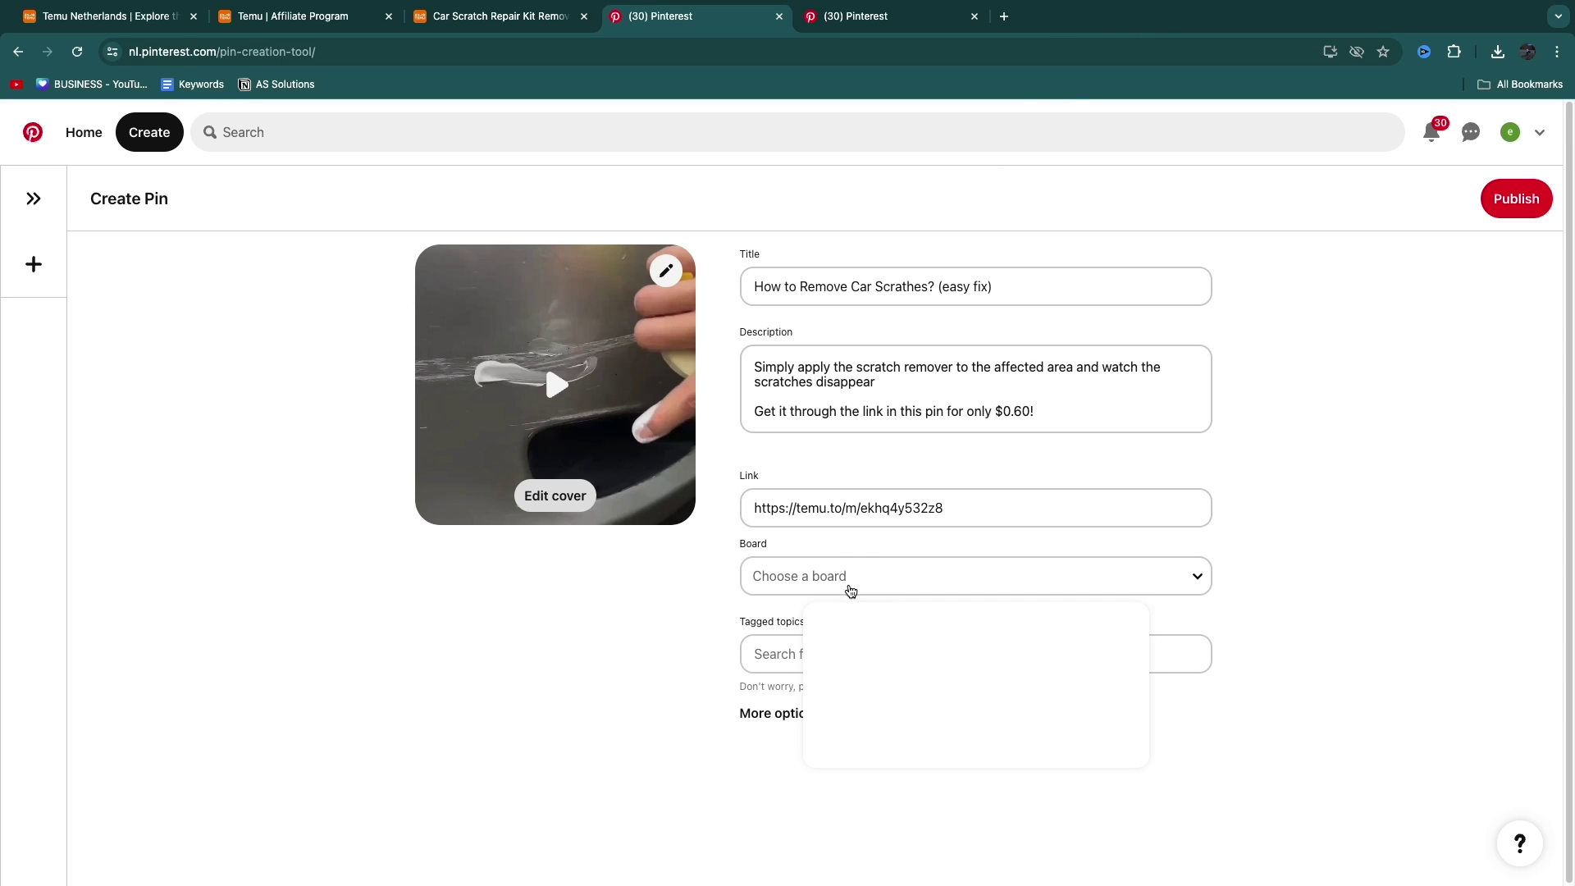
click(648, 755)
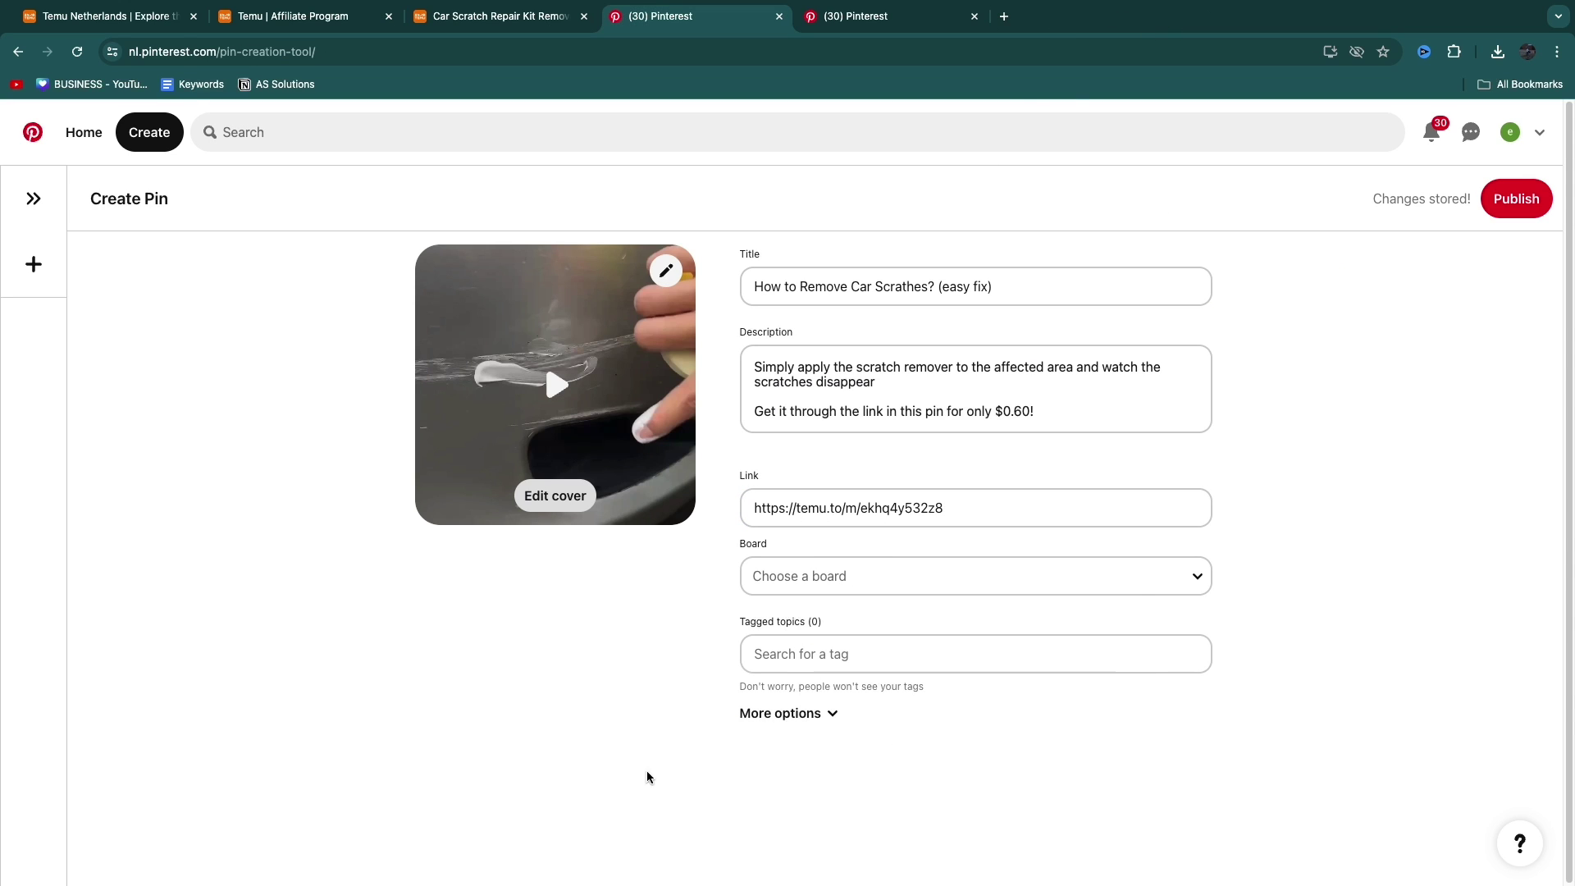
click(837, 654)
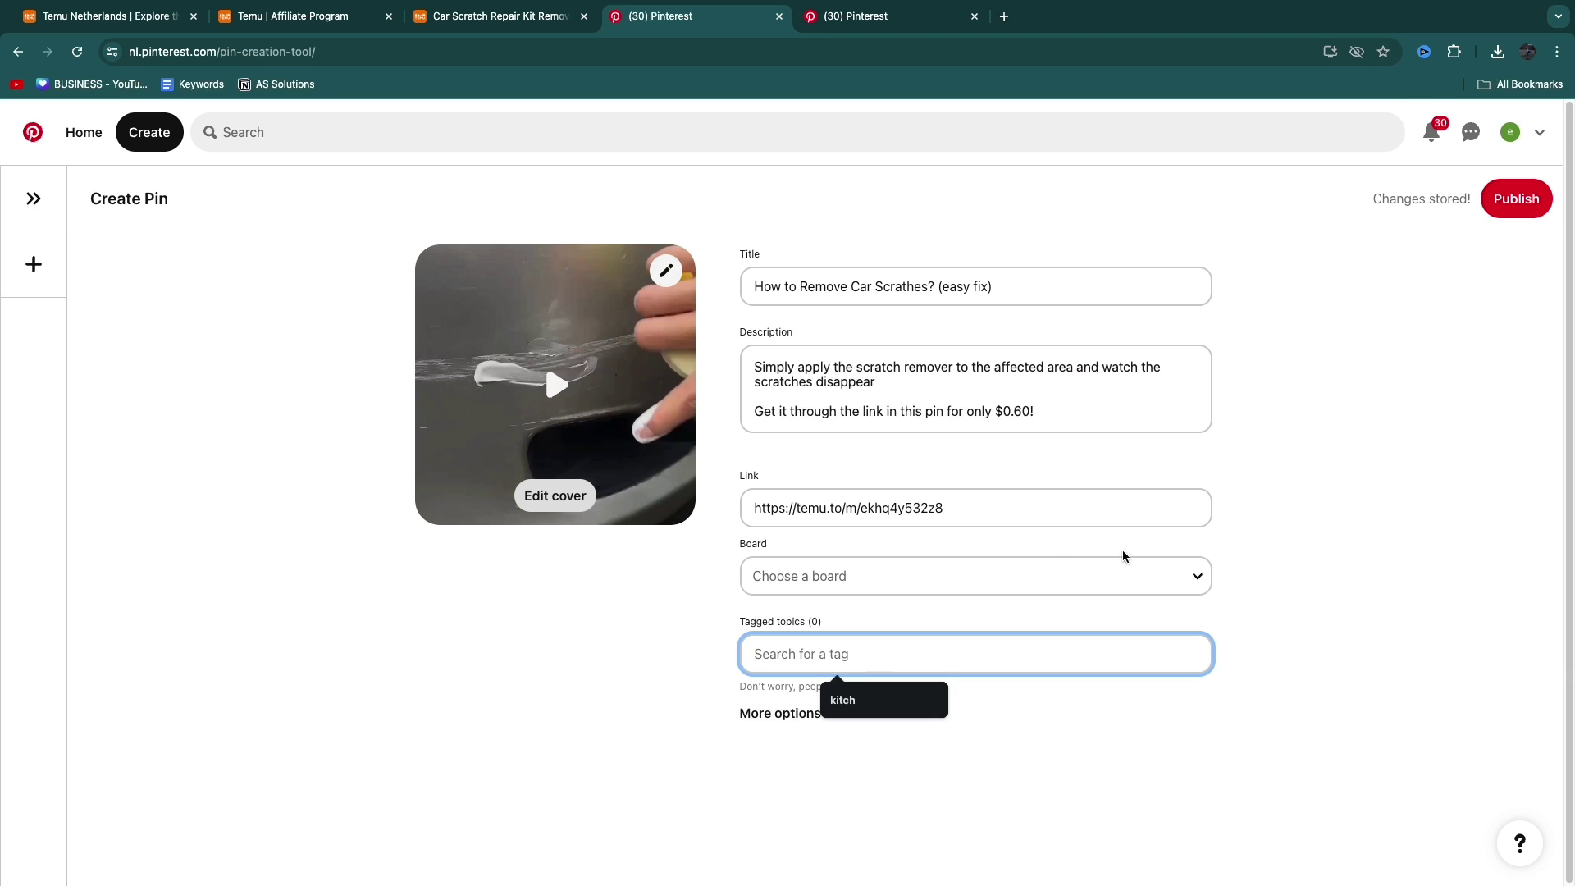
text(car)
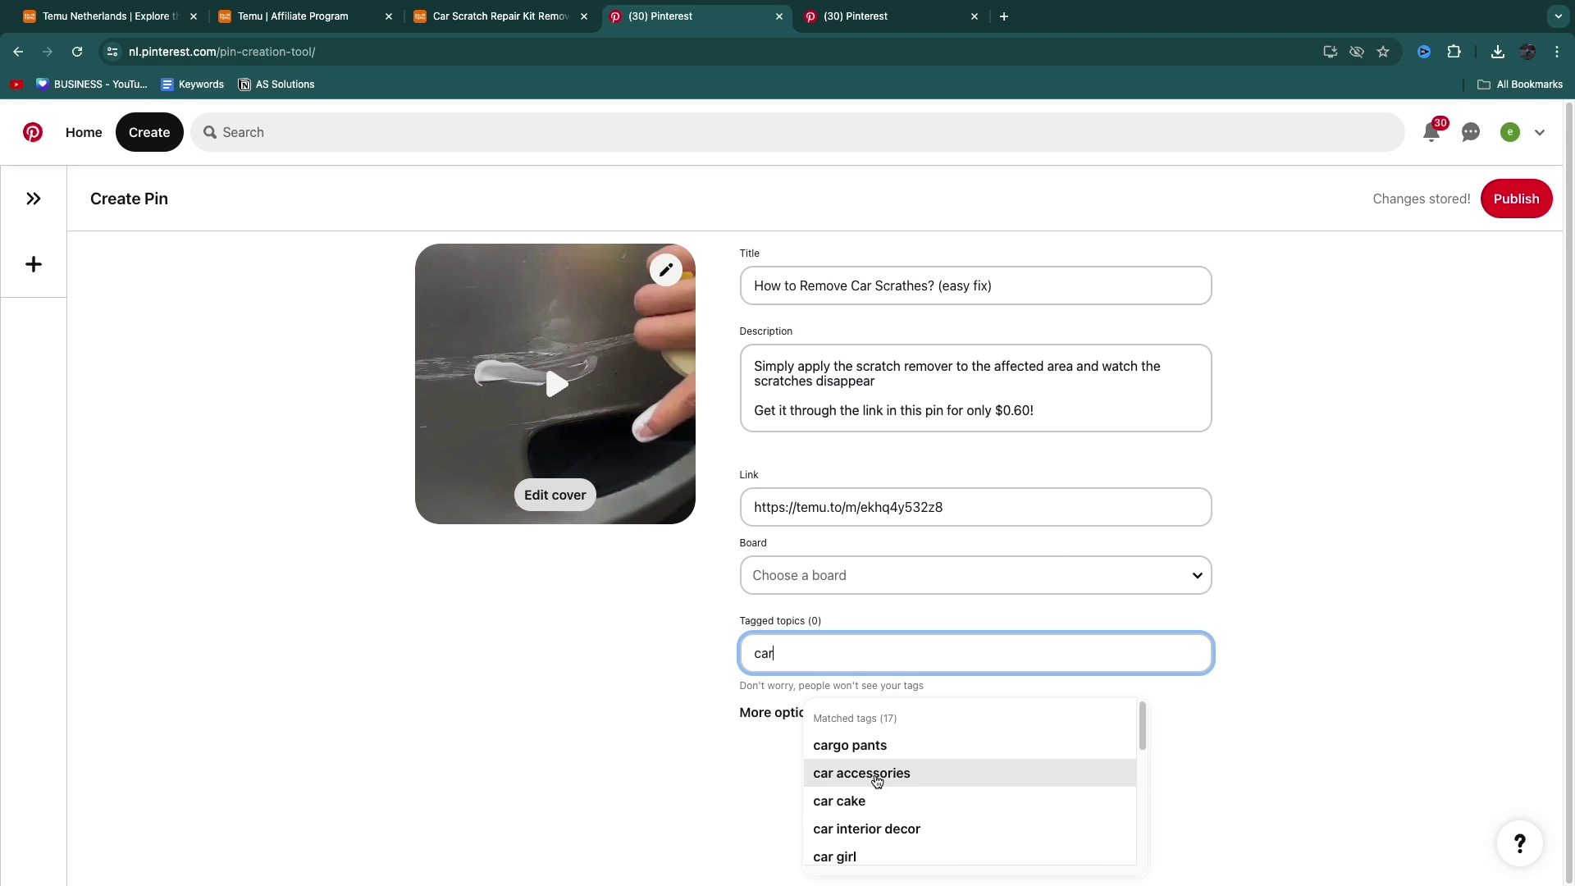
click(877, 779)
click(779, 770)
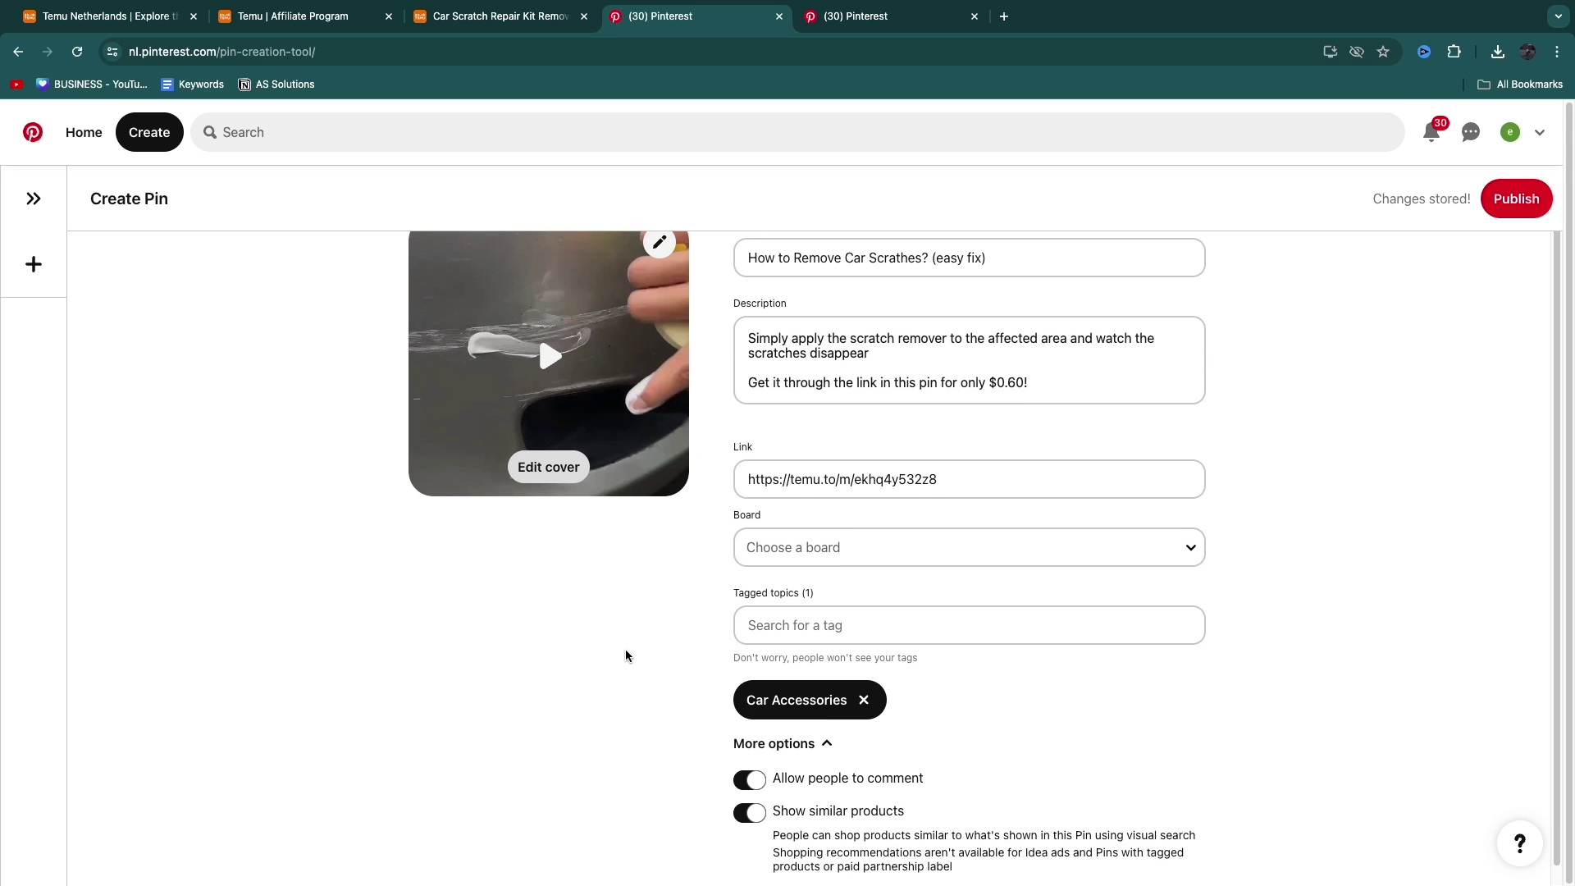
scroll(626, 656, down, 1)
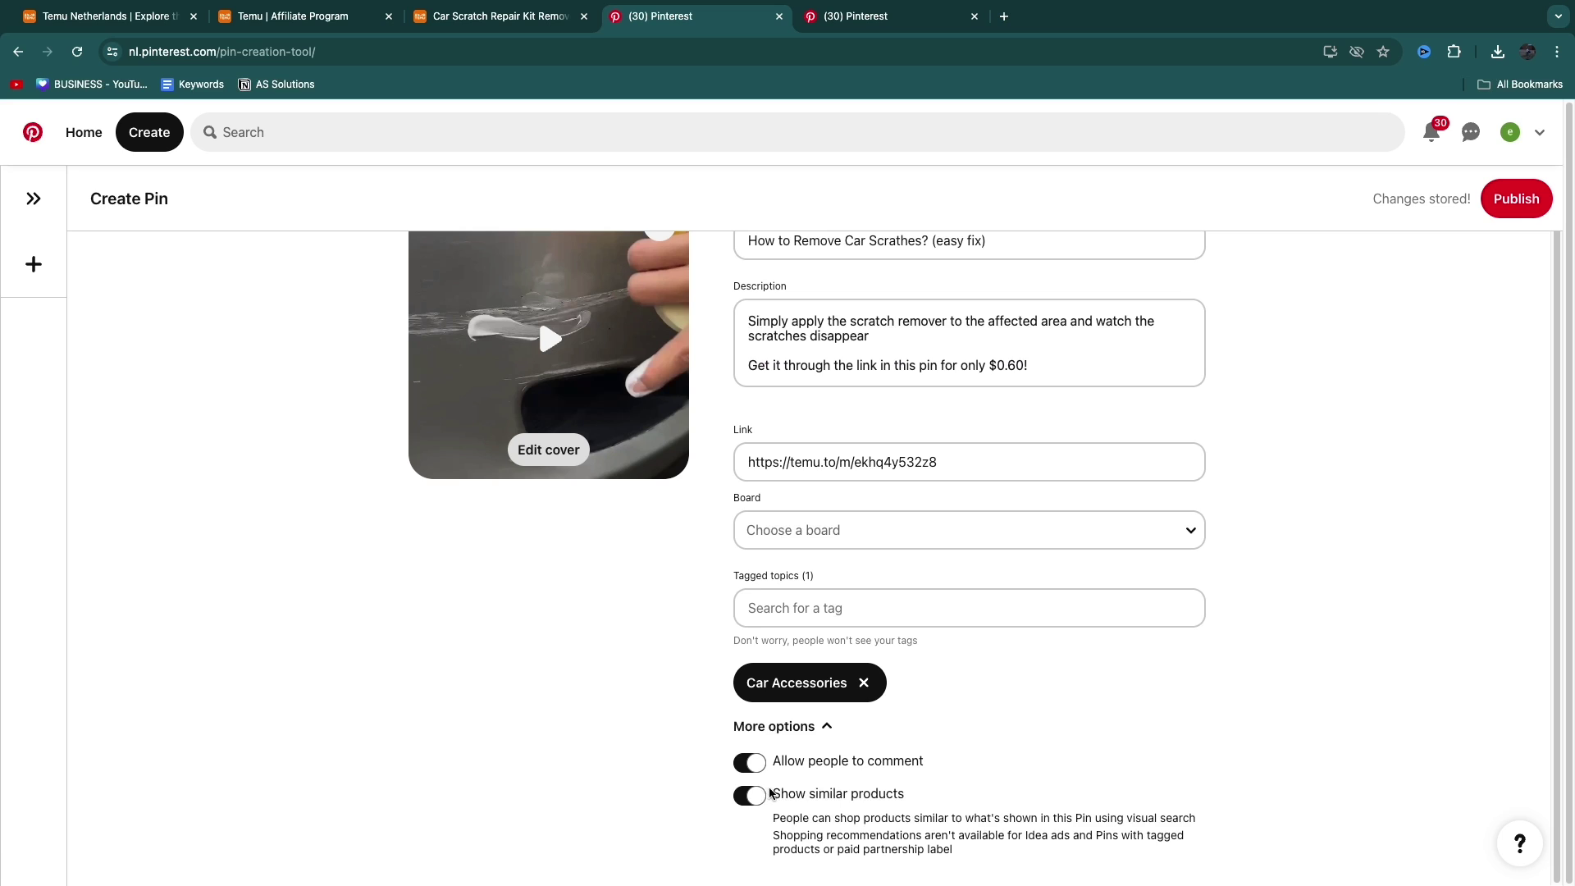
Step: Add the disclosure "This is an affiliate pin" as a last line of the description and publish the pin
scroll(747, 726, up, 1)
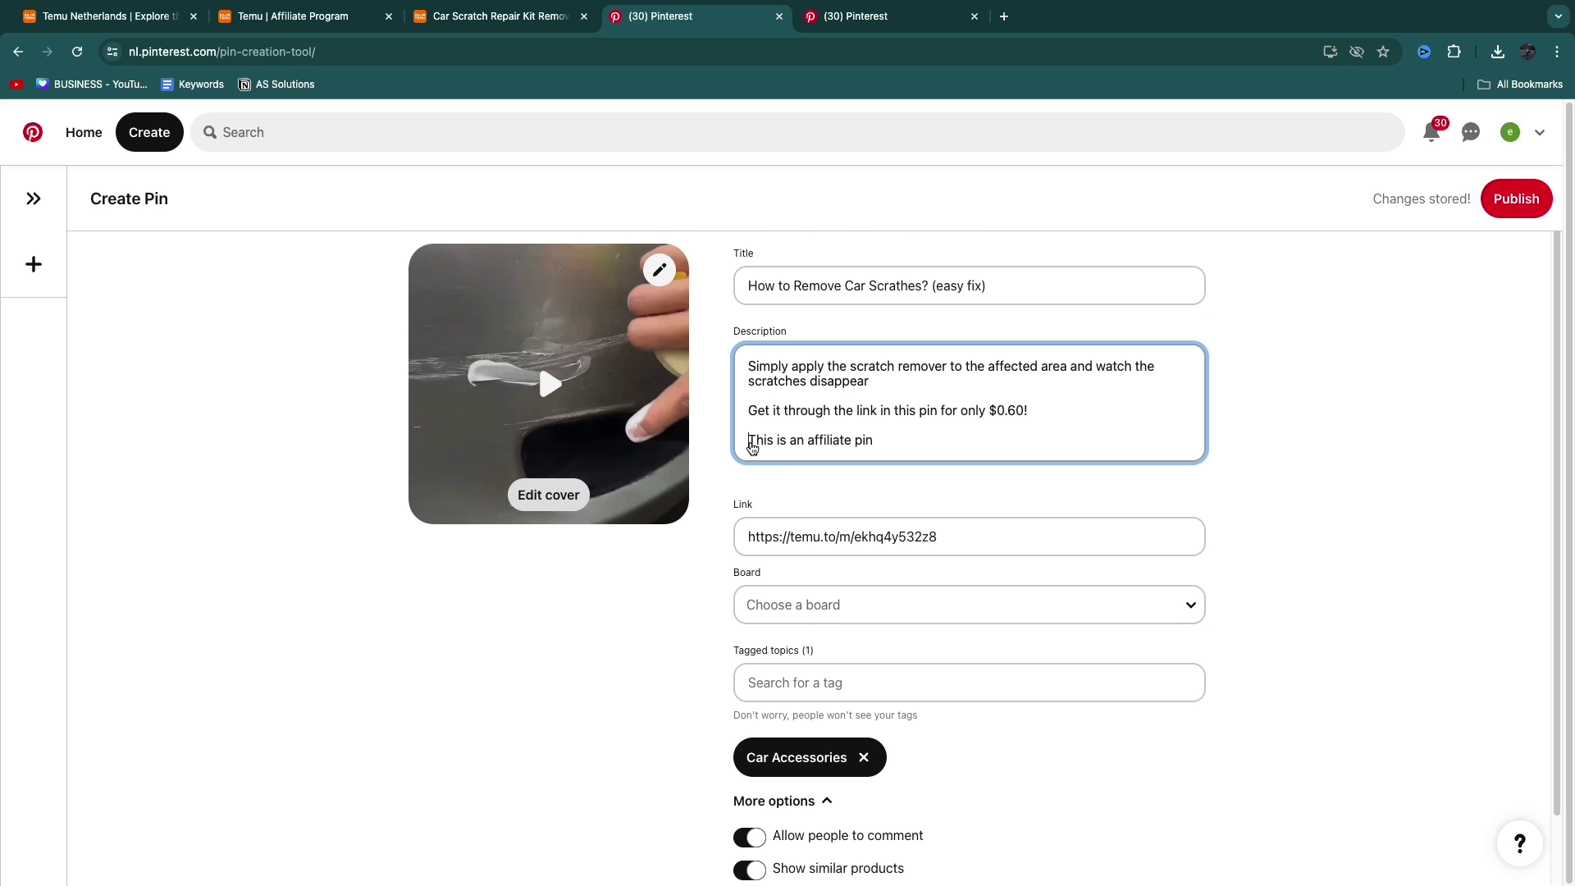
drag(751, 444, 905, 441)
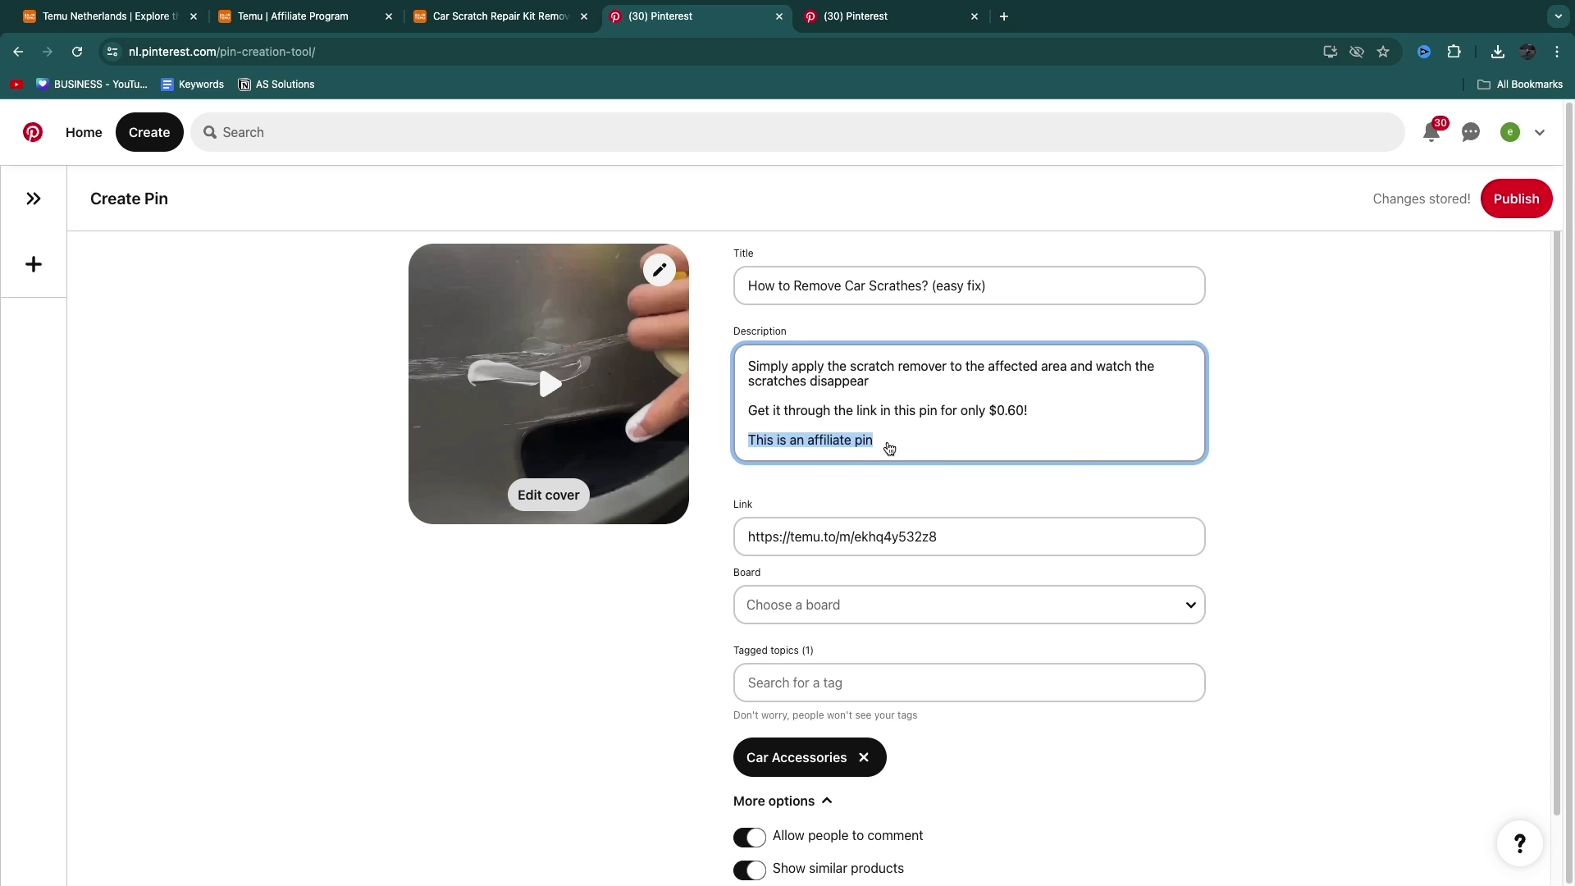
click(1514, 199)
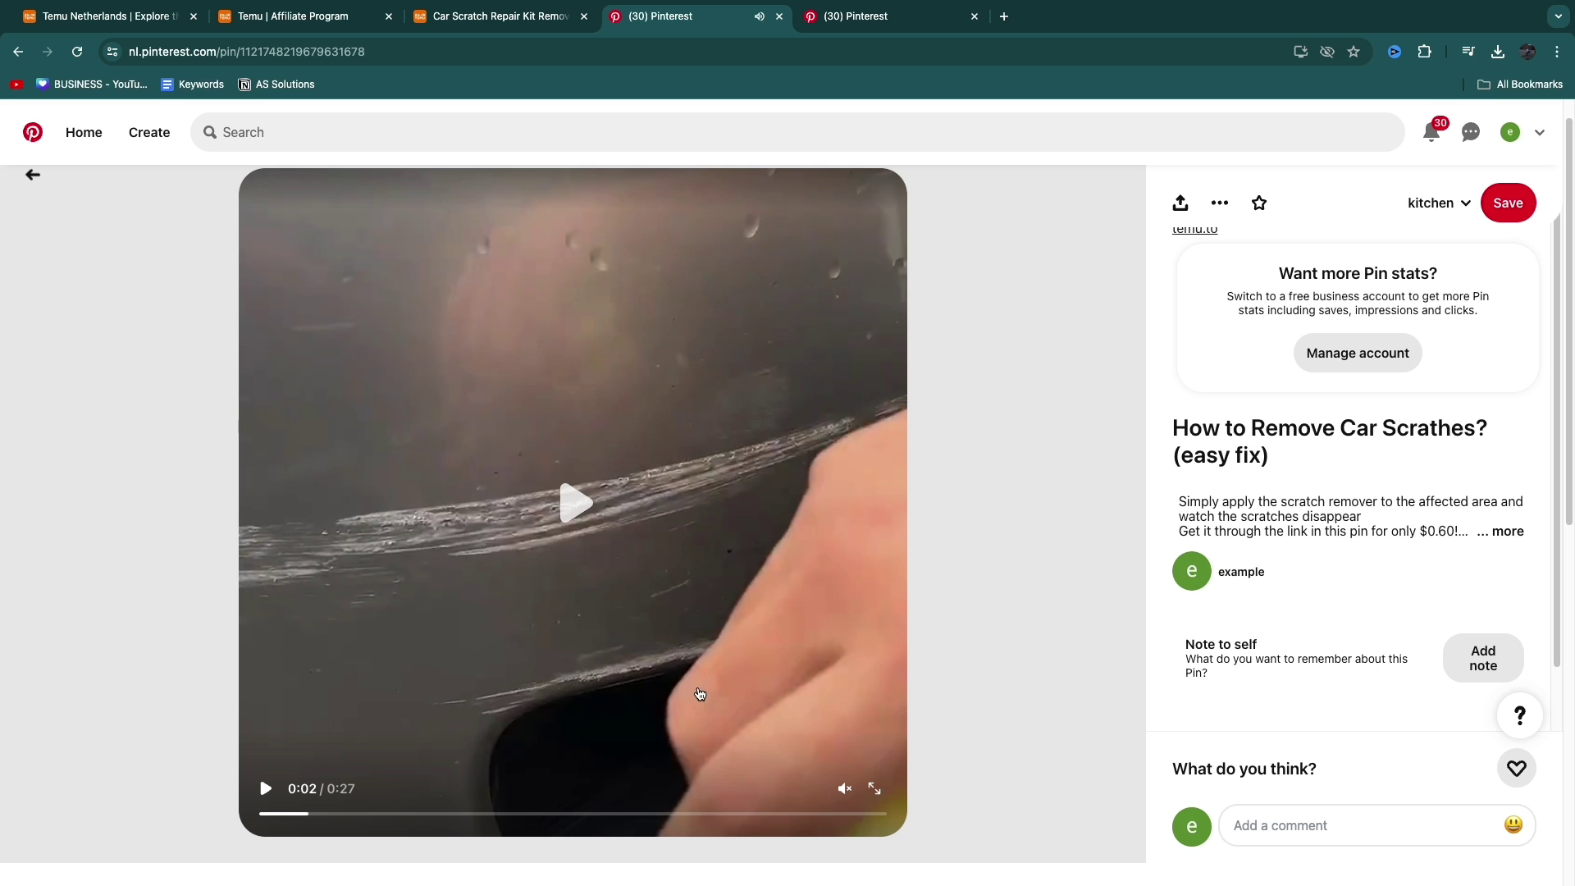
Step: Skim the published pin's video, view its full description and test its temu.to link, closing the Temu page again
click(465, 815)
drag(465, 815, 653, 816)
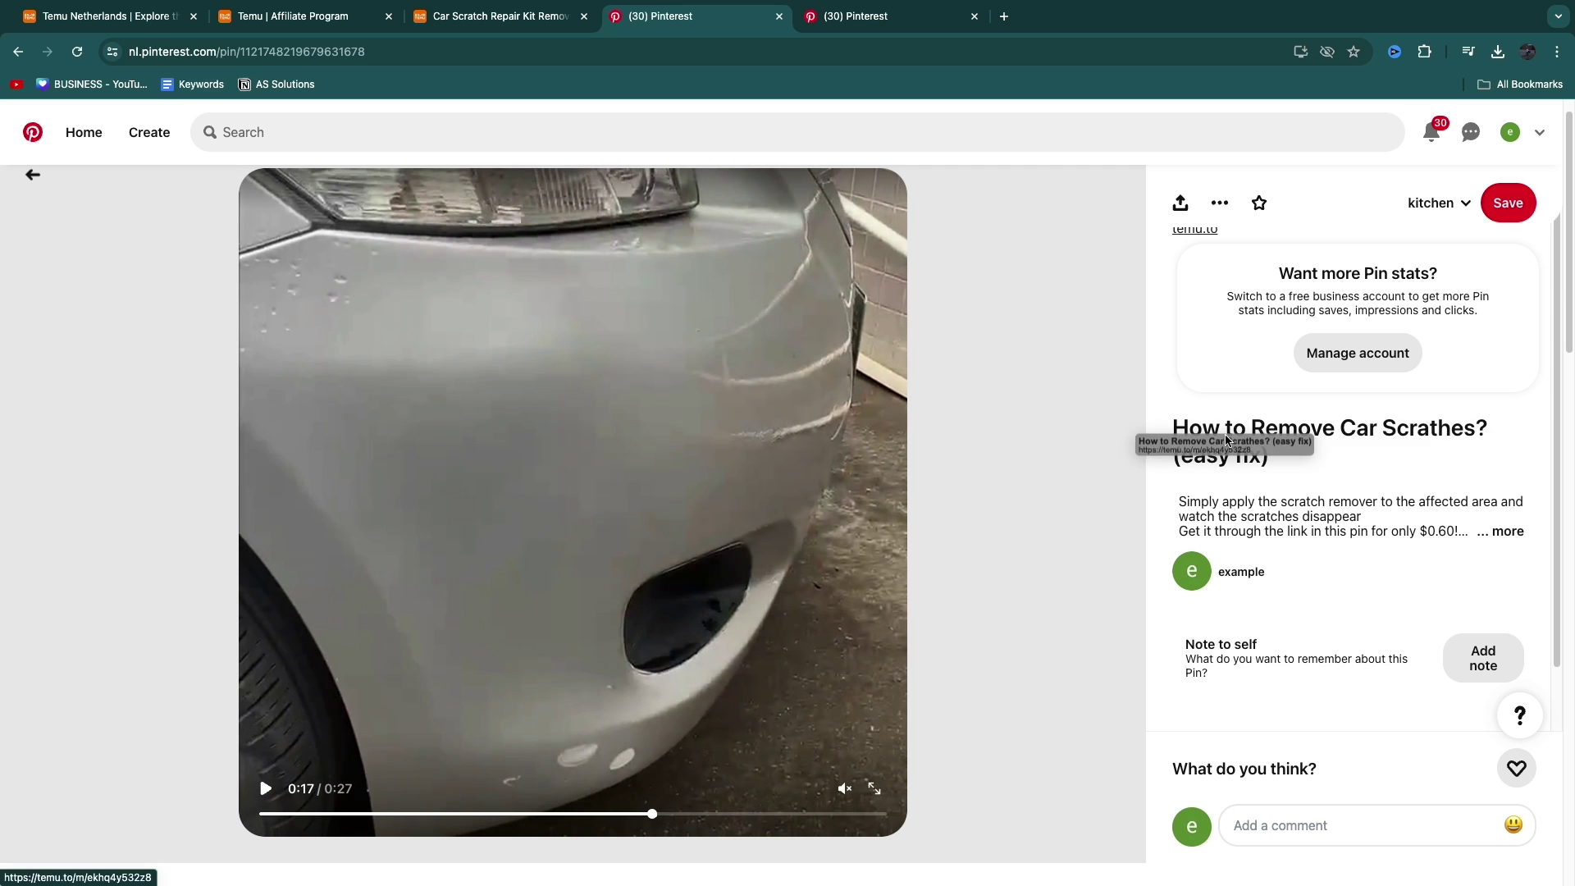
click(1249, 431)
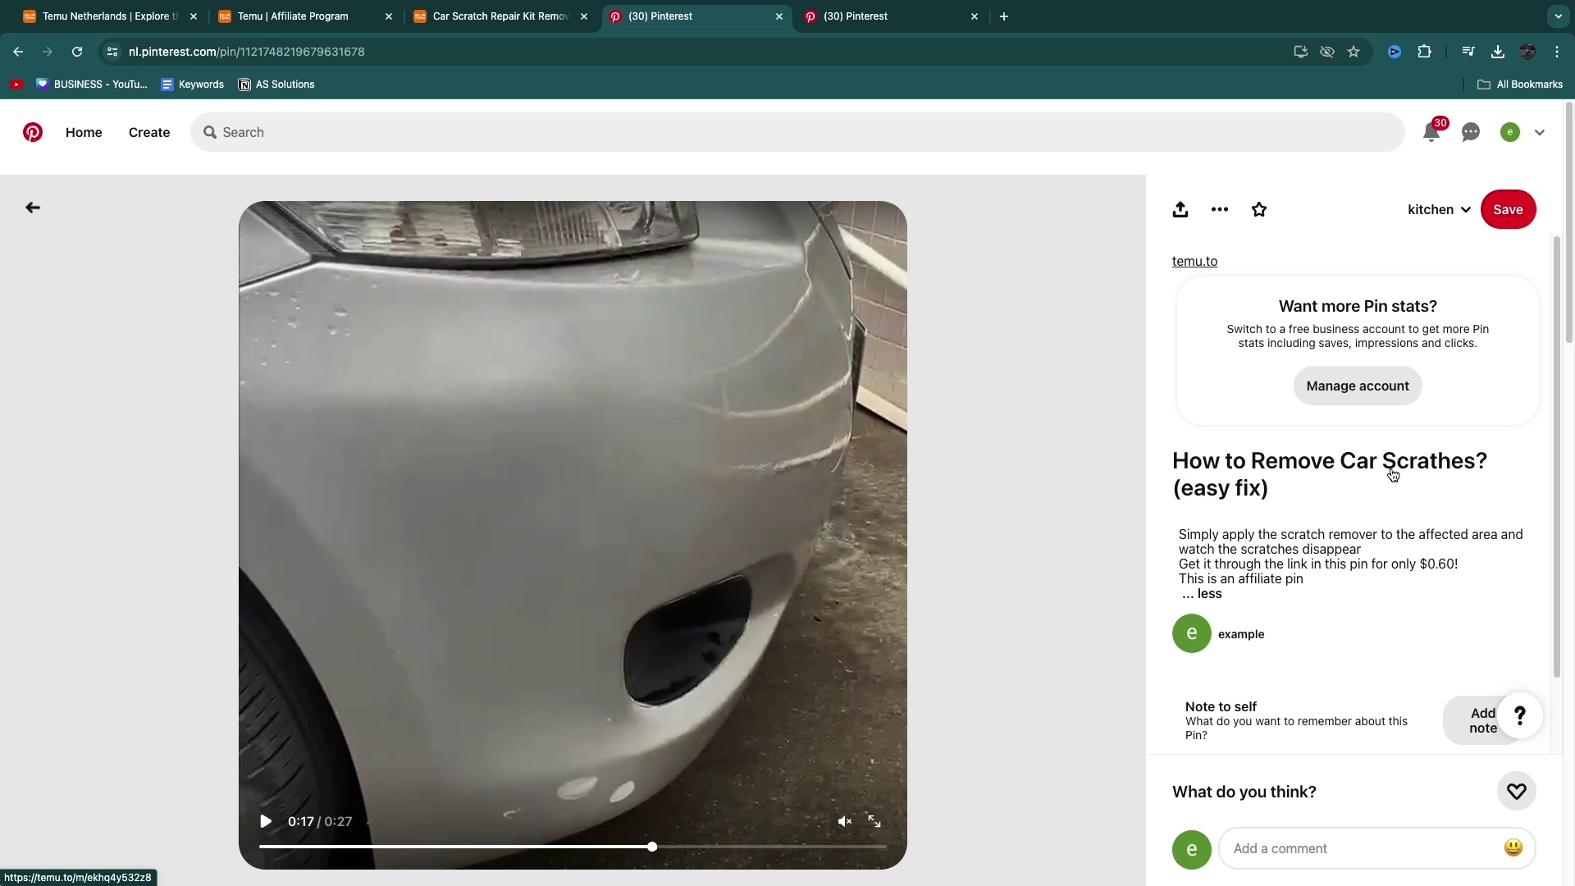
click(1195, 262)
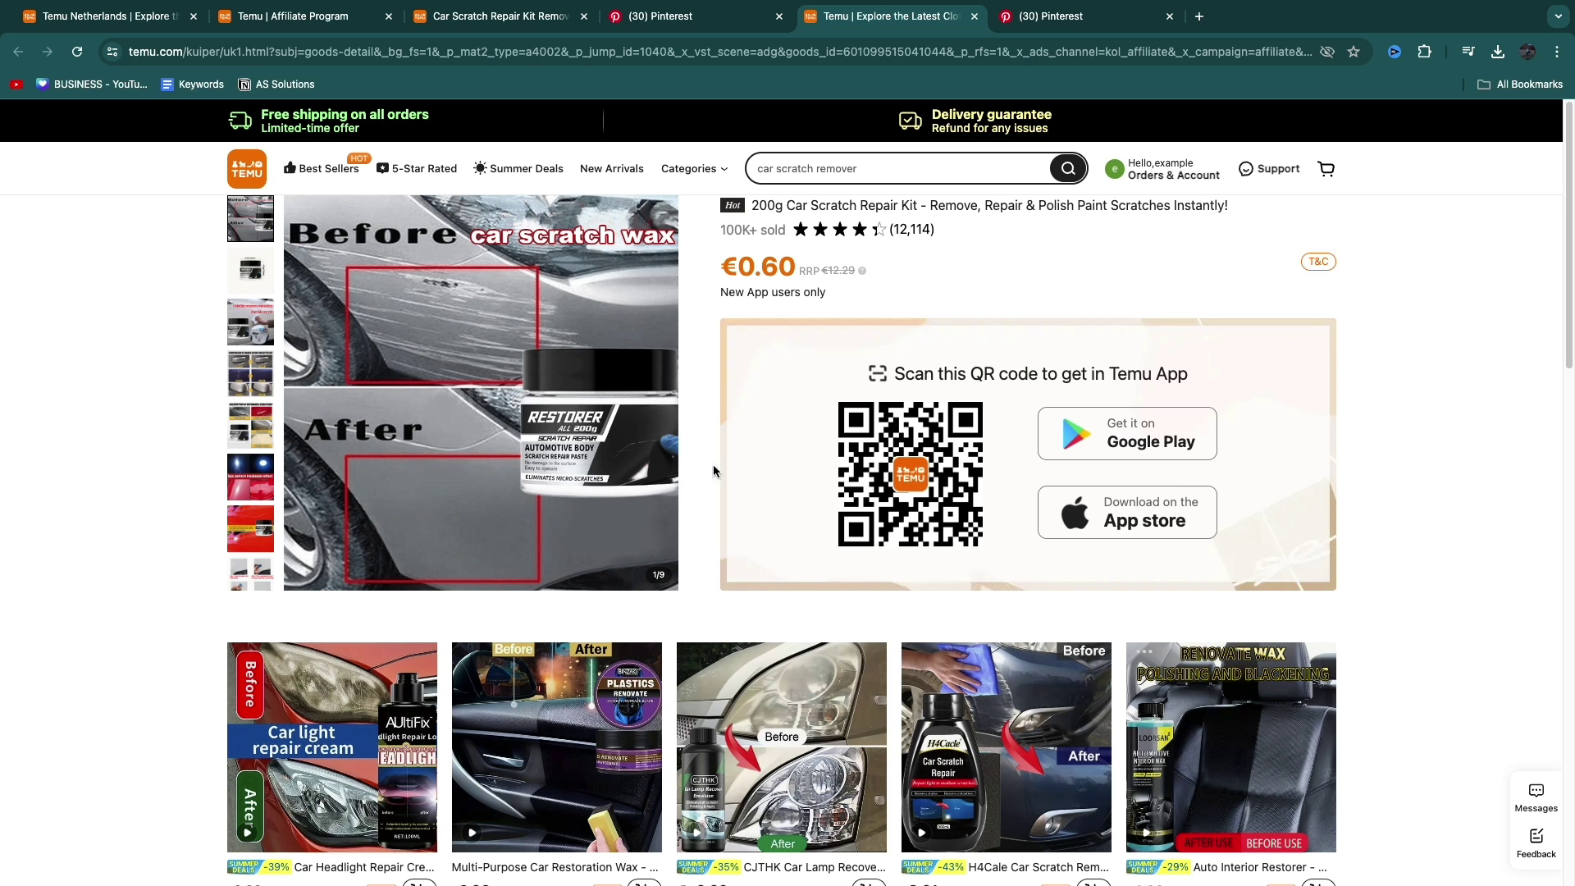
click(975, 17)
Step: Search Pinterest for "how to remove car scratches" and look through the pins found
click(313, 143)
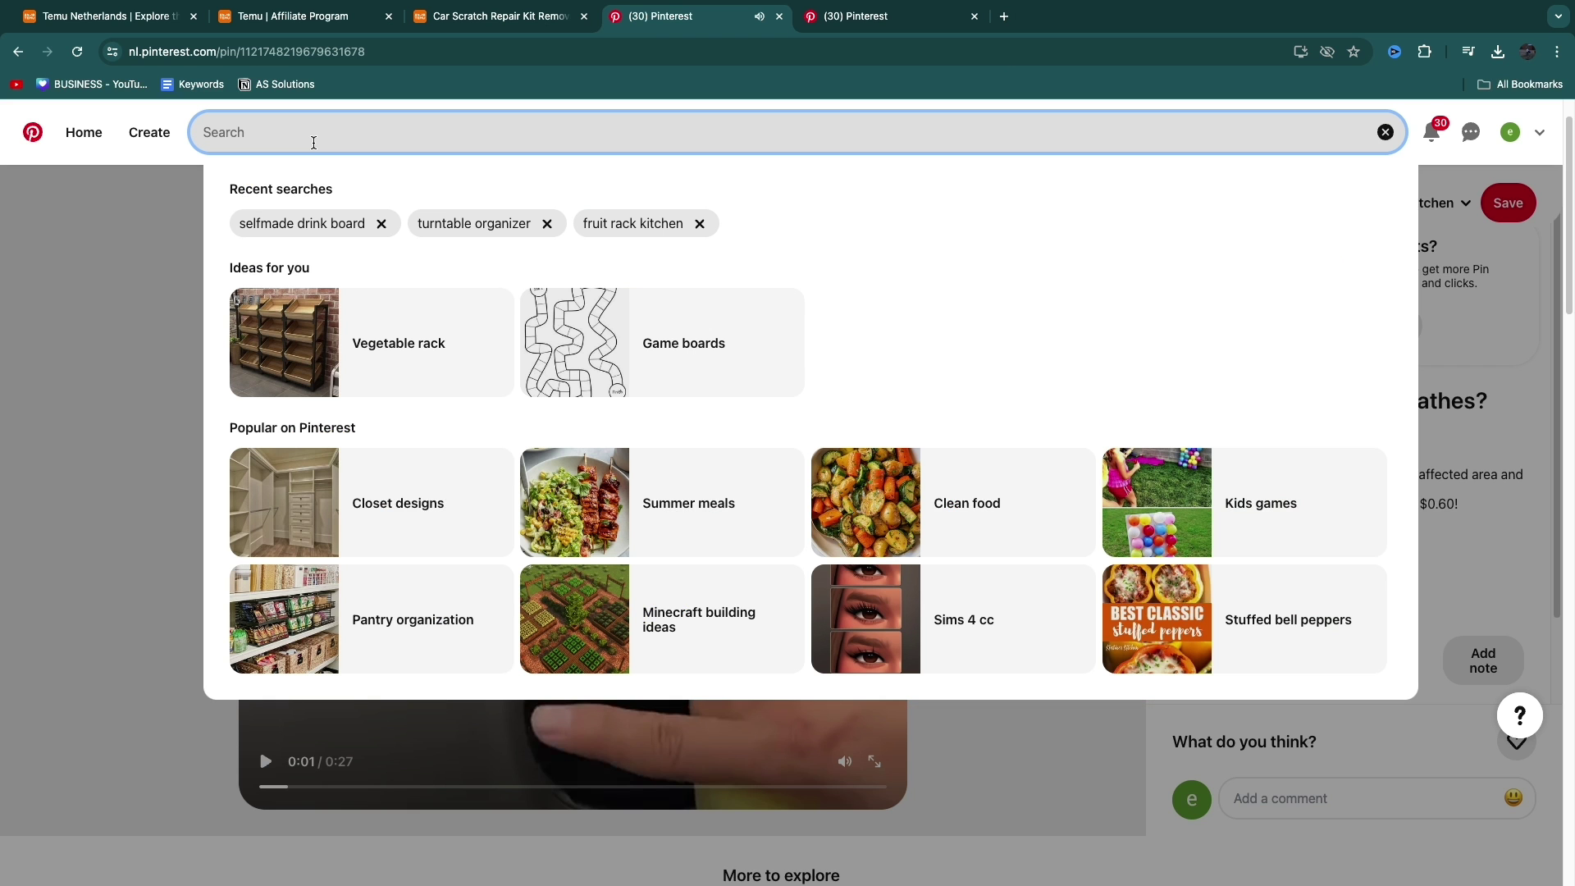
text(how to remove car sc)
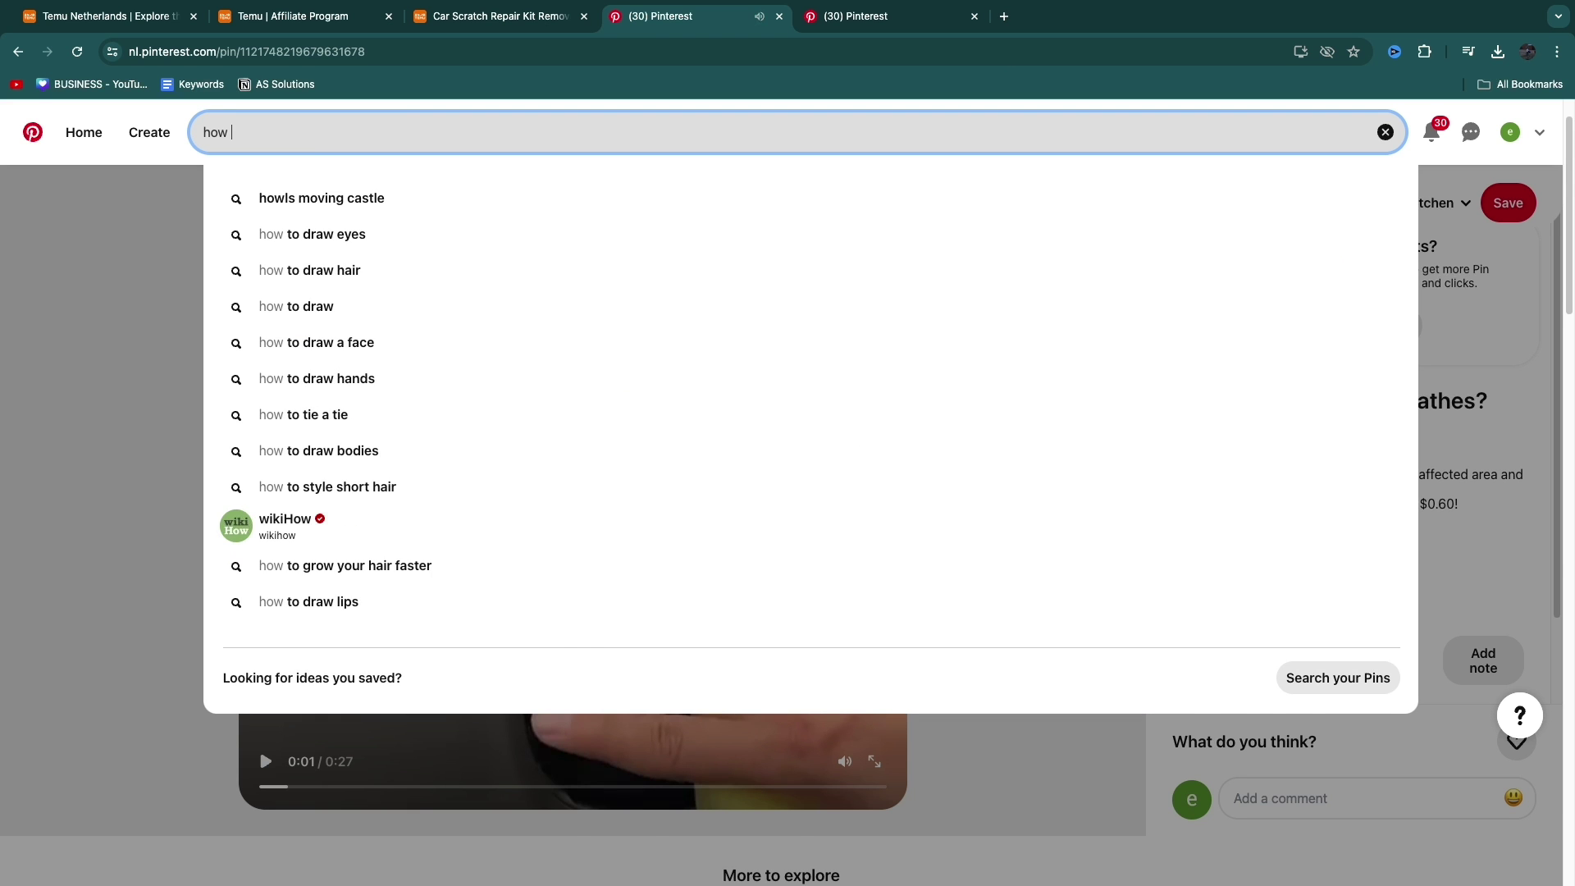
key(Down)
key(Return)
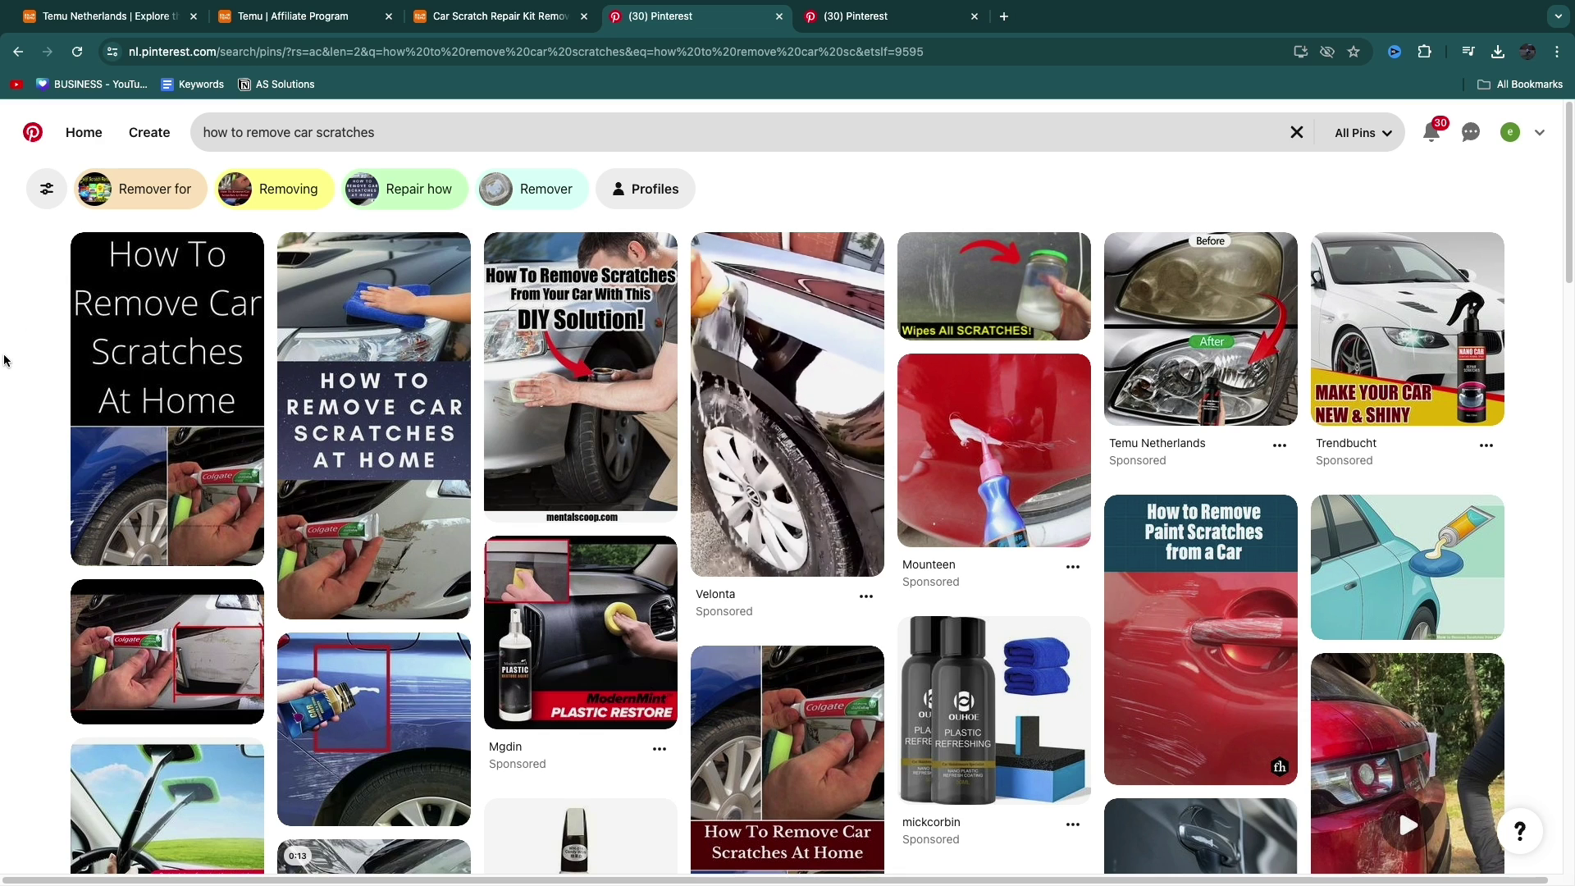
scroll(41, 353, down, 2)
scroll(65, 380, up, 2)
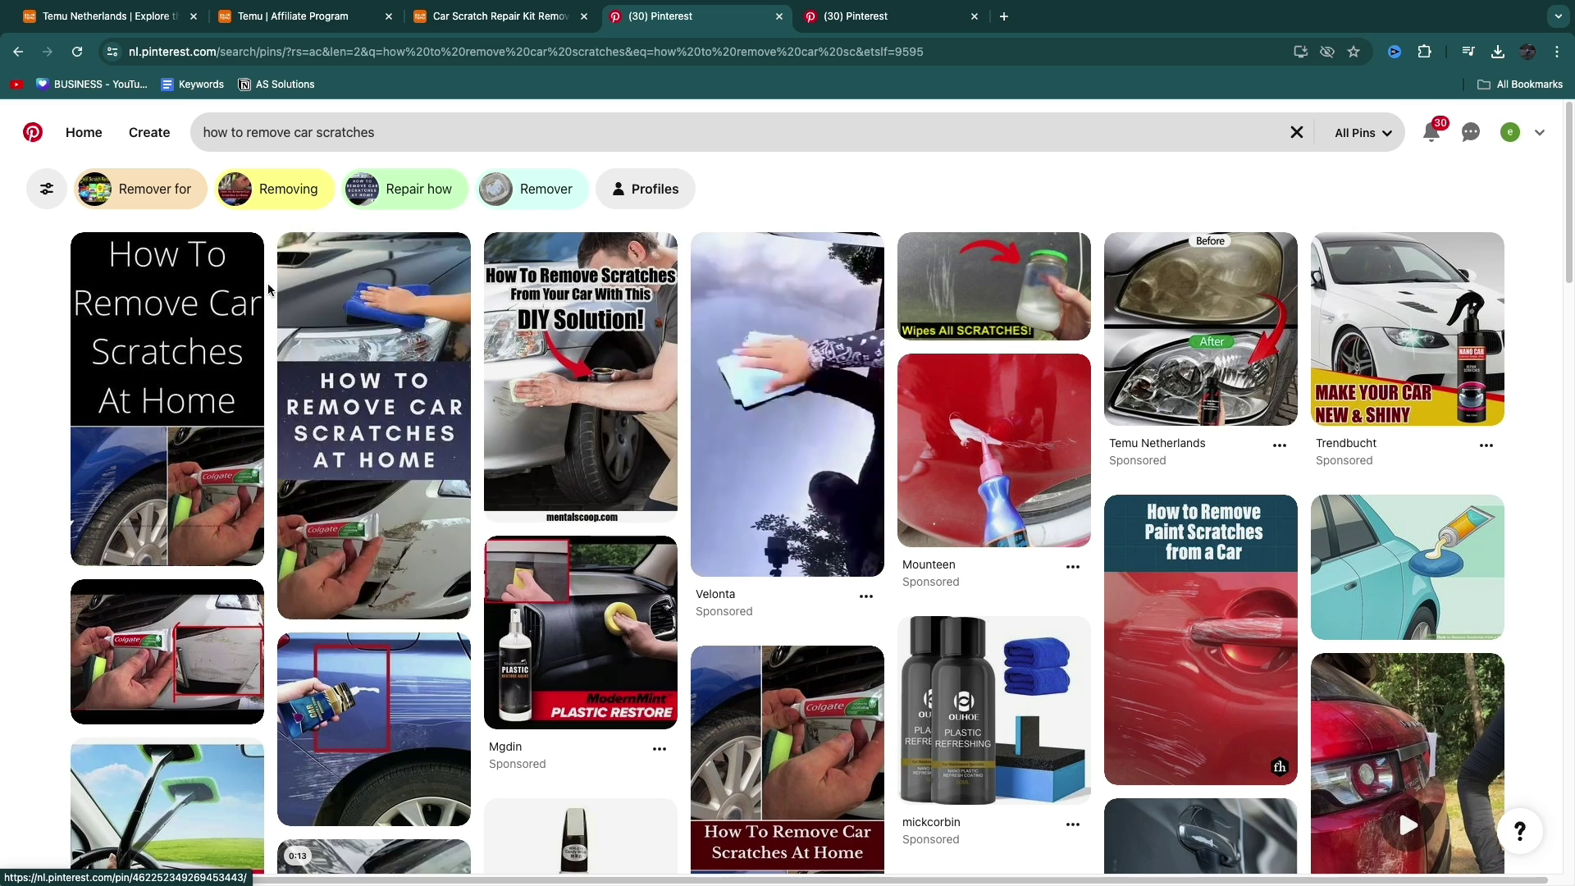
scroll(45, 290, down, 1)
scroll(44, 290, down, 3)
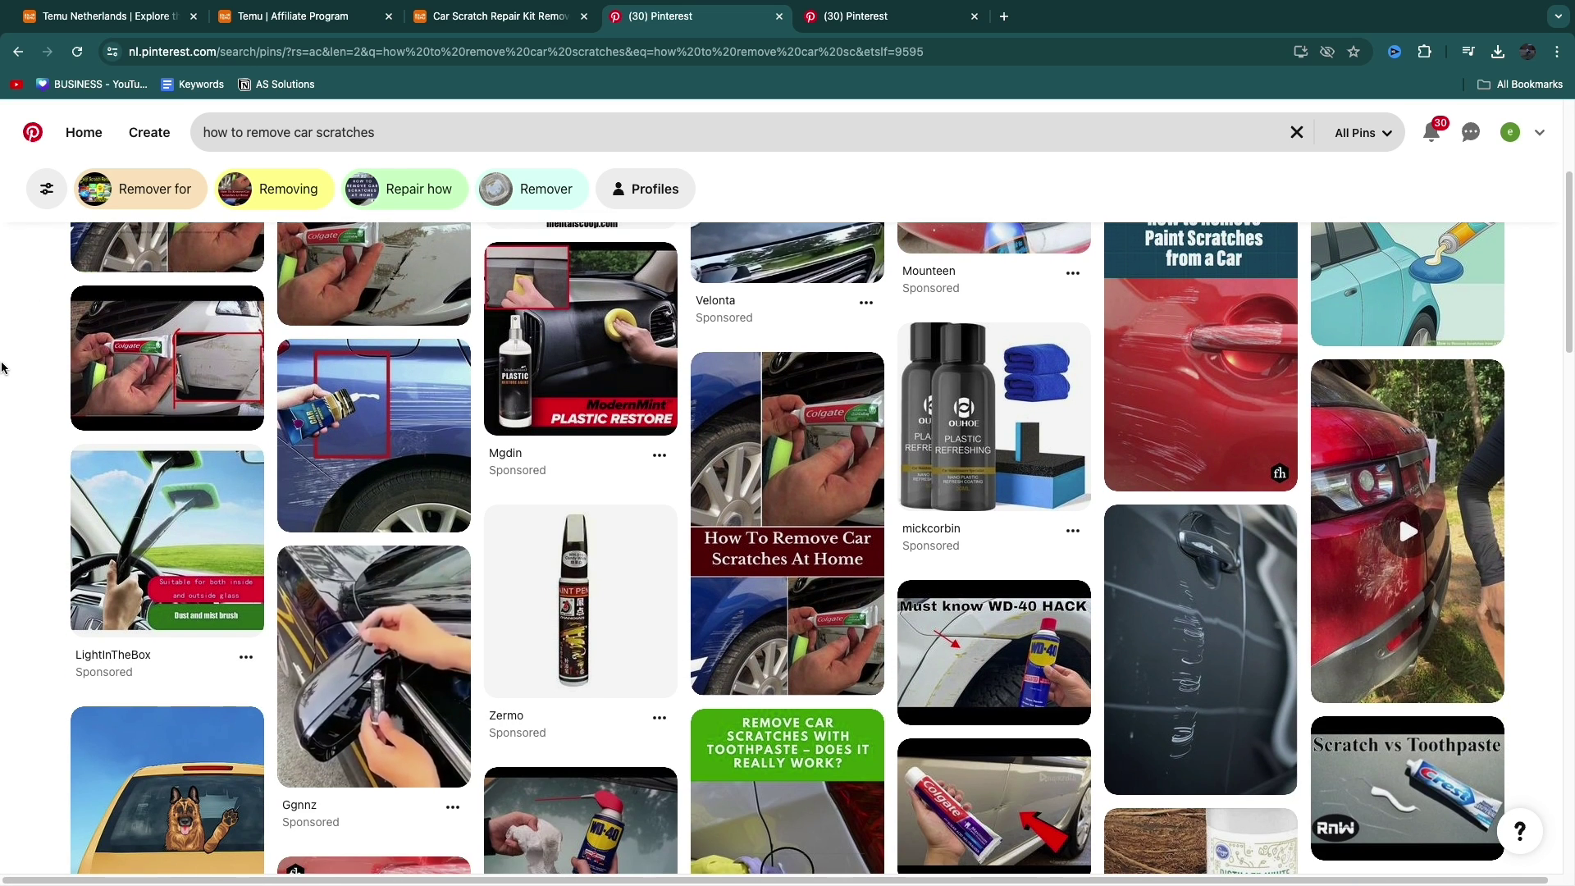
scroll(2, 365, down, 6)
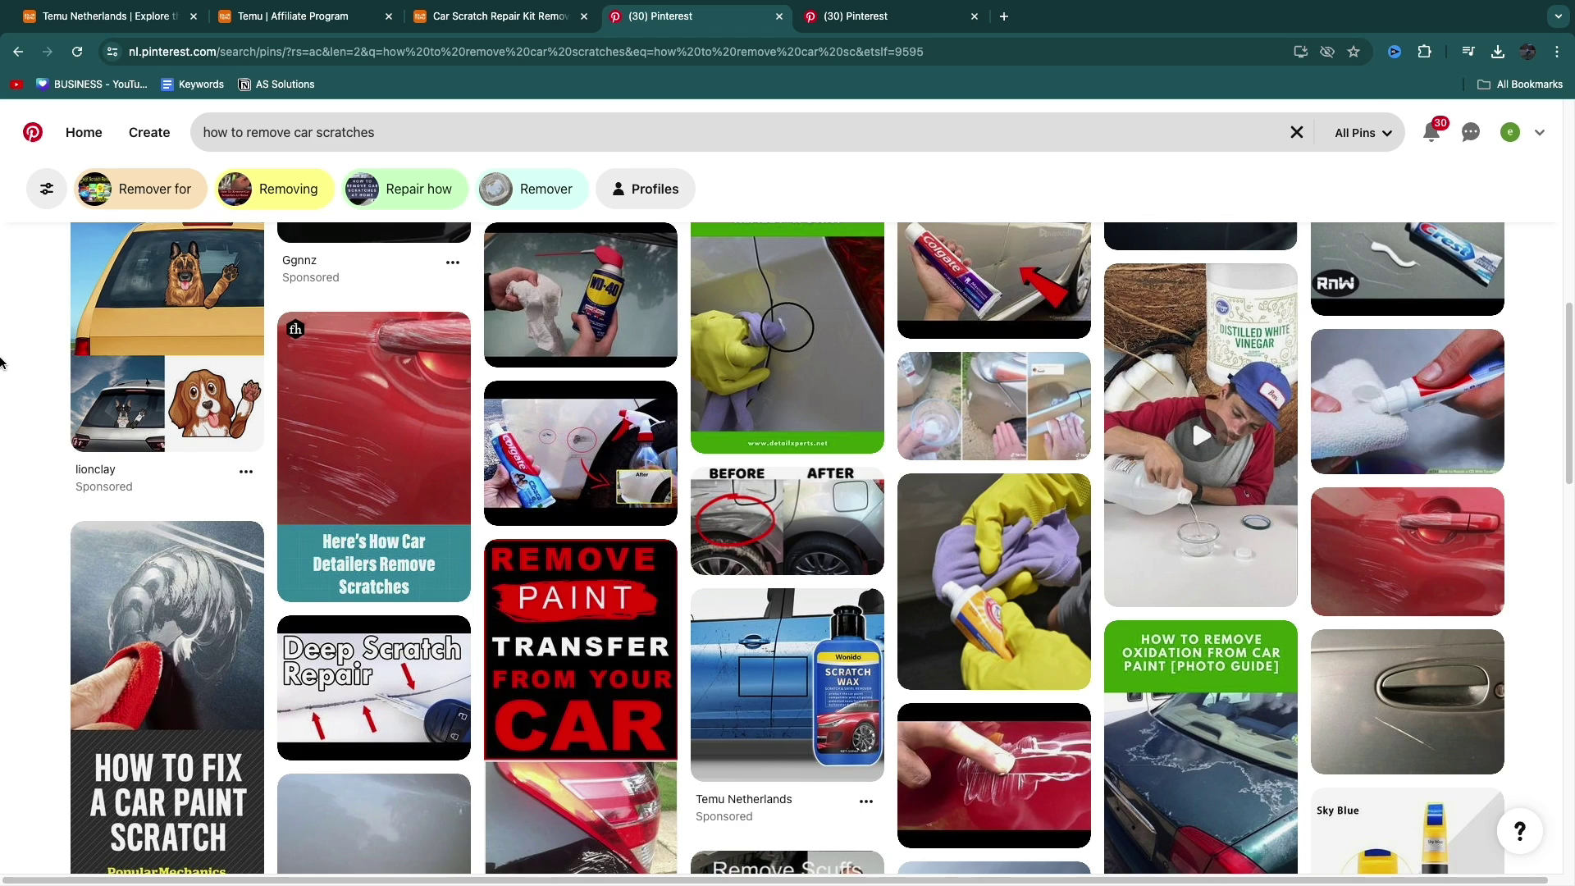
scroll(3, 362, down, 4)
scroll(2, 358, down, 2)
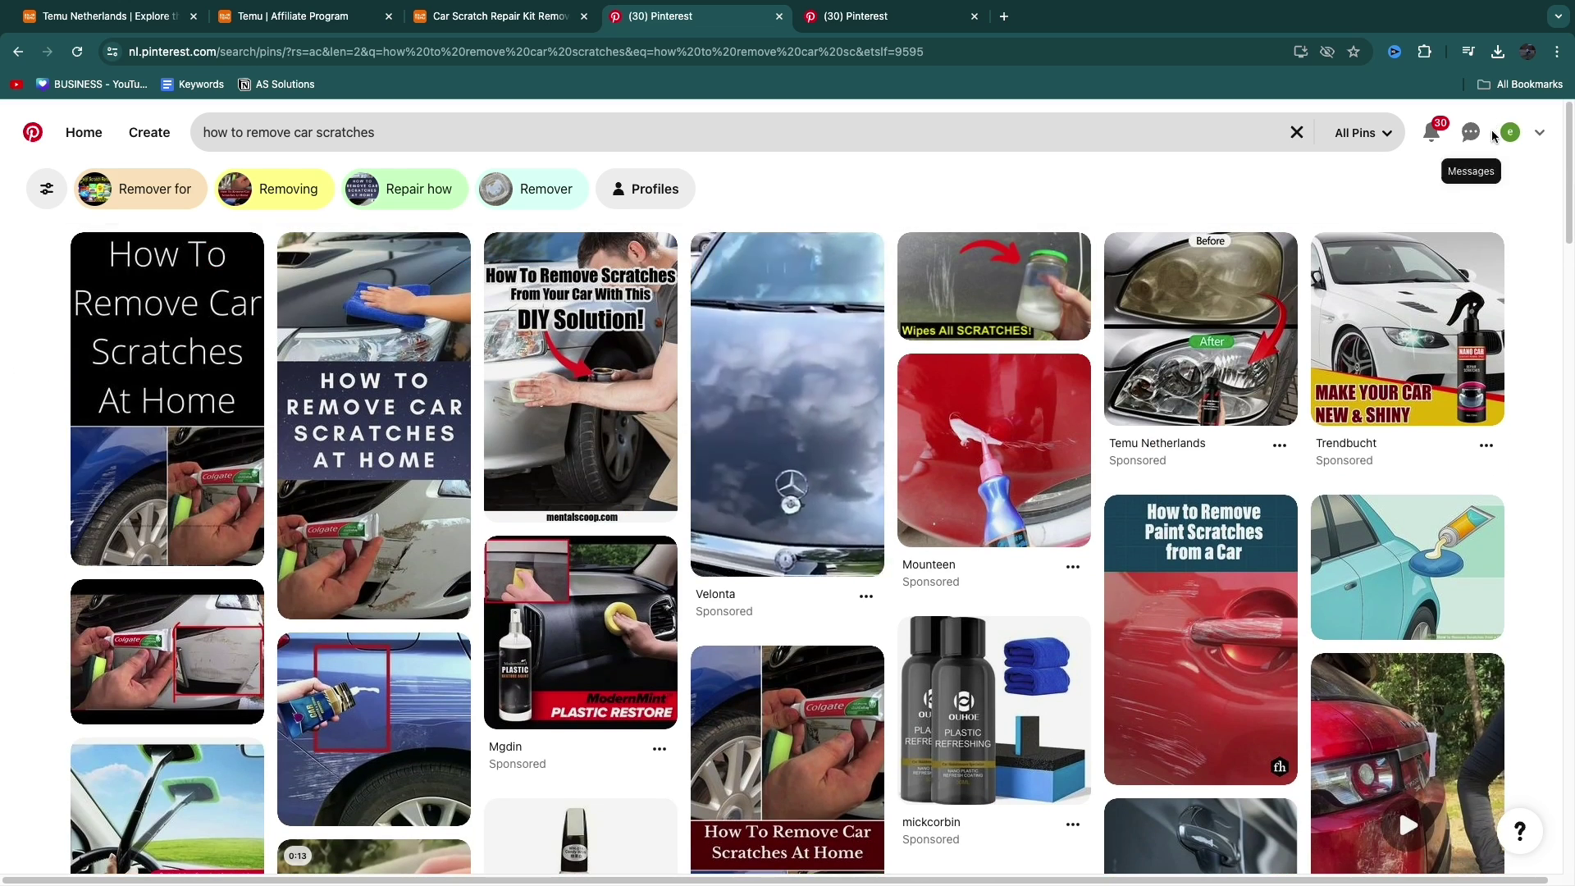
Step: View the Pinterest account's profile with its saved boards and return to the scratch repair kit's Temu product page
click(1540, 132)
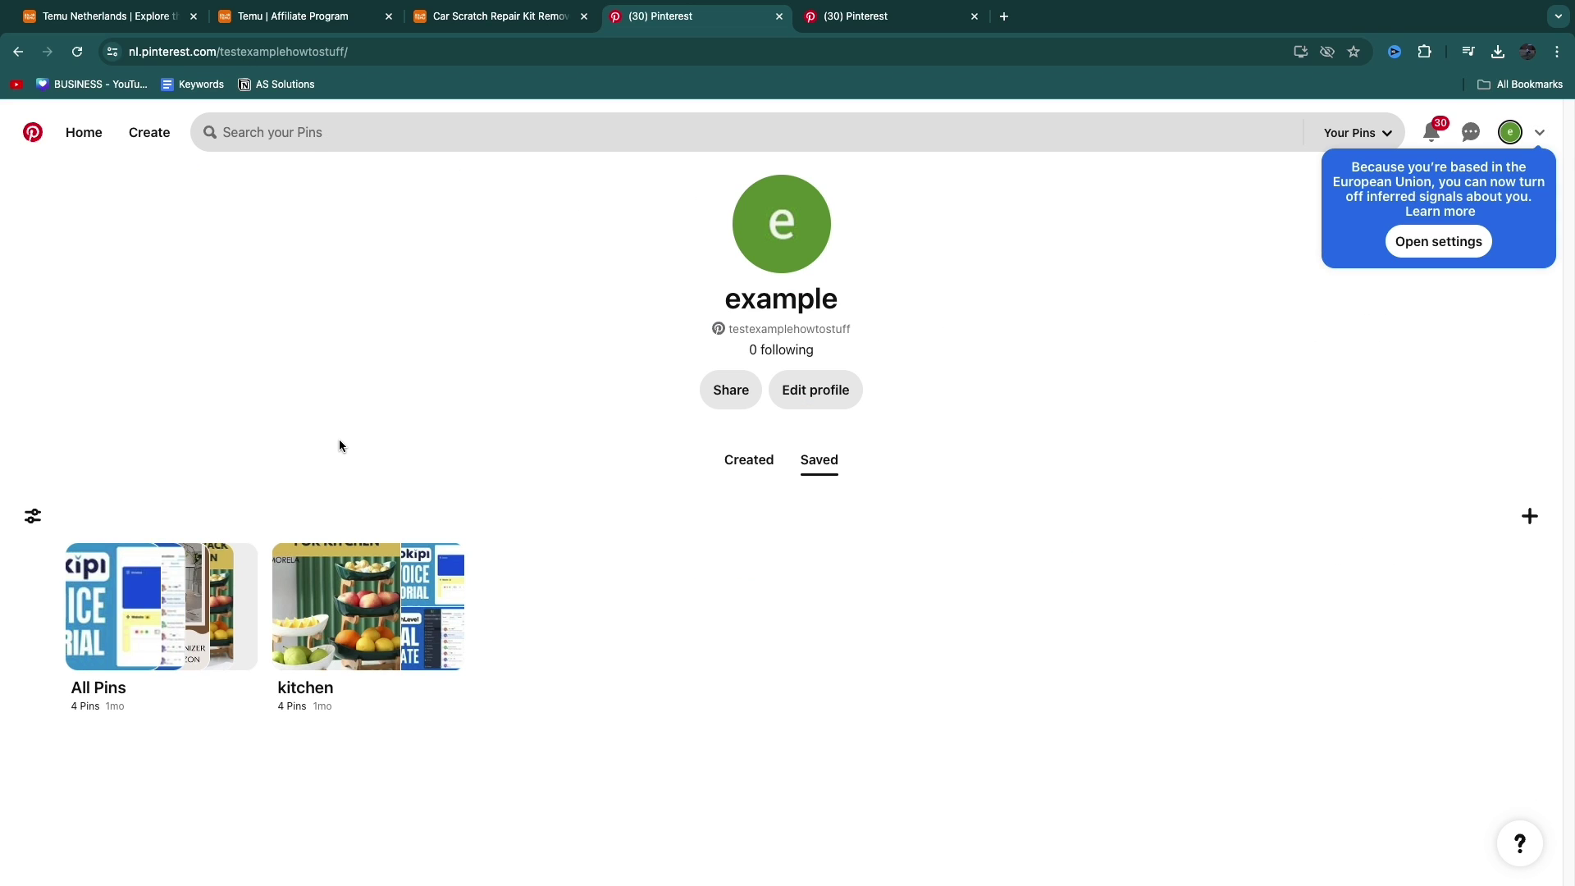
click(485, 29)
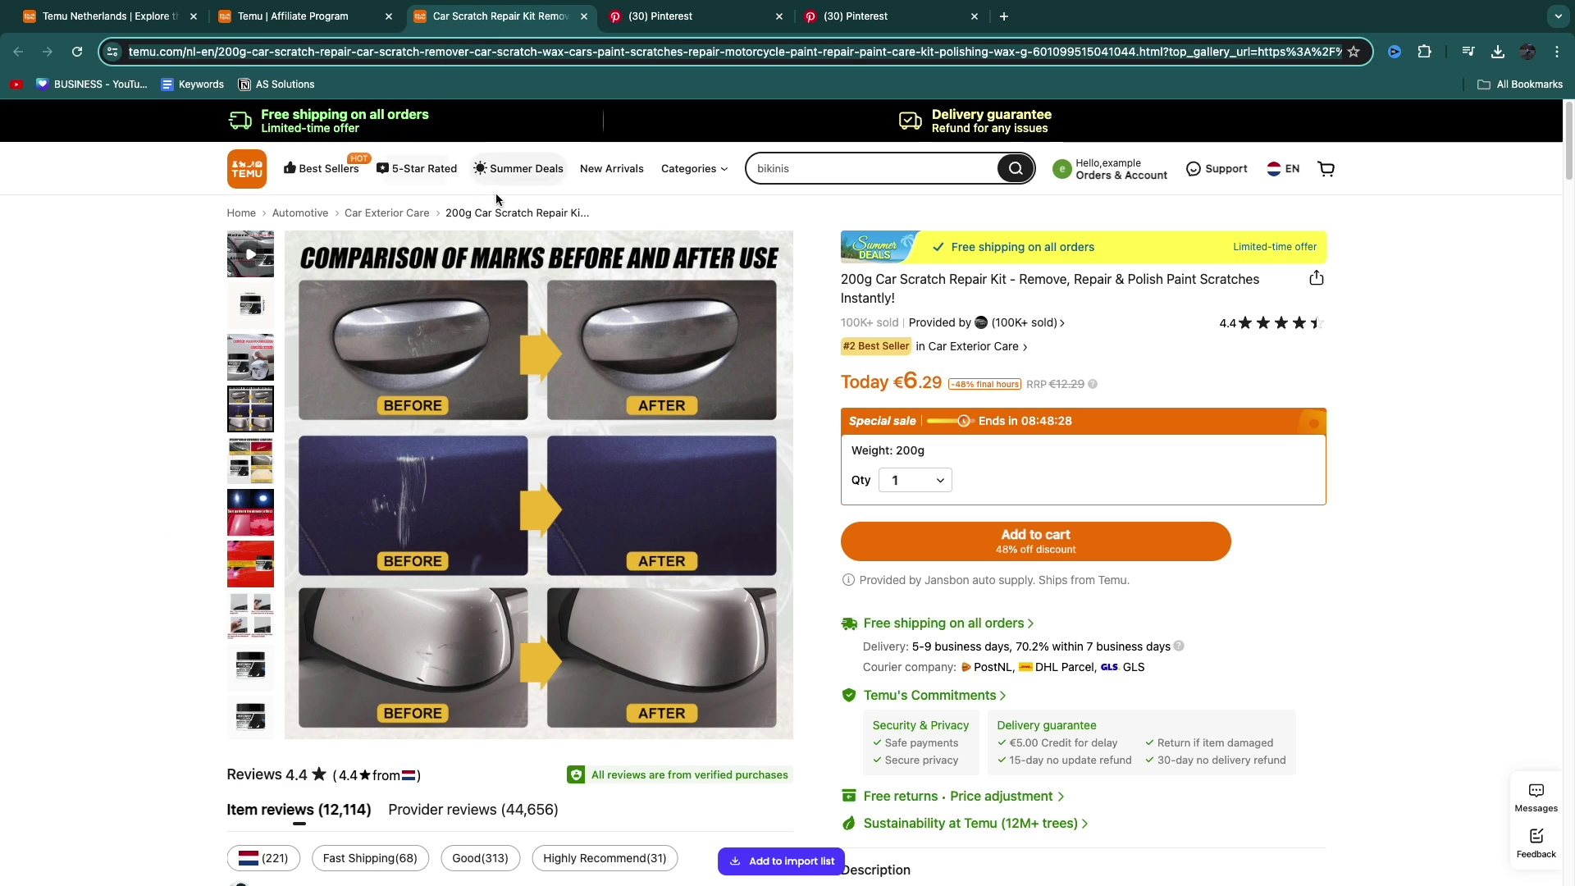